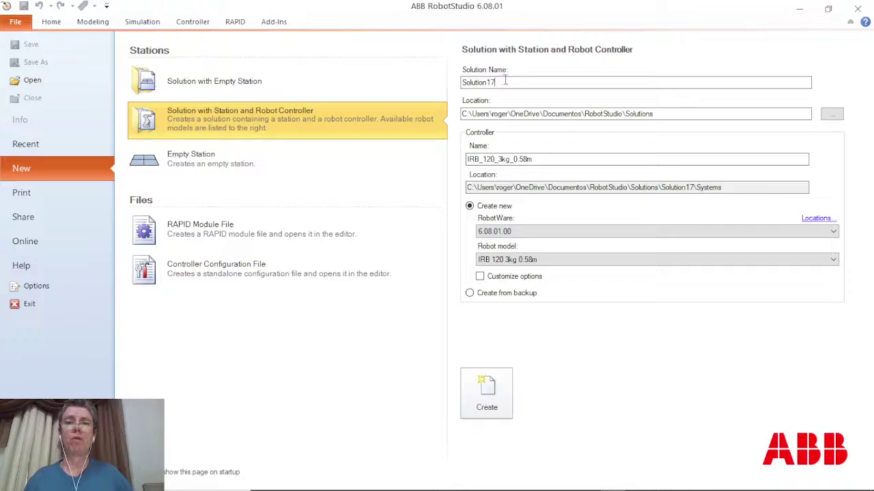
Create a solution named Ativ1 with a station and a controller for the IRB 140 6kg 0.81m robot model.
left_click_drag(505, 80, 433, 82)
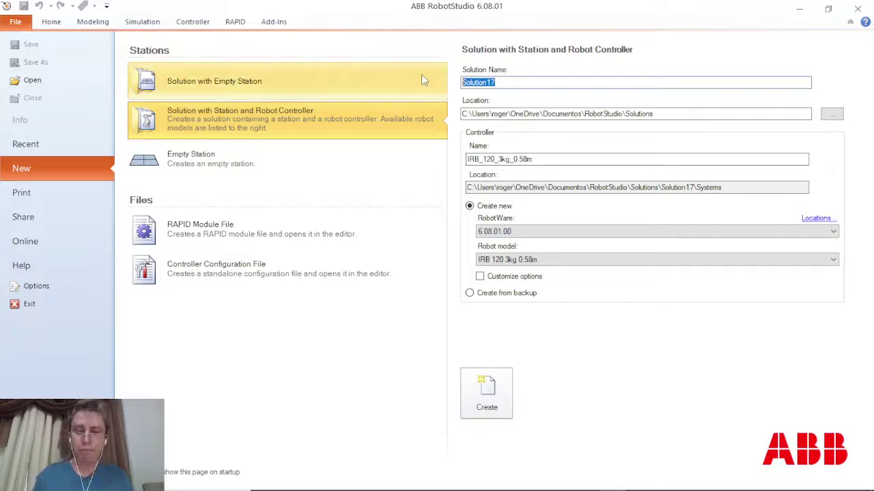
type("Ativ")
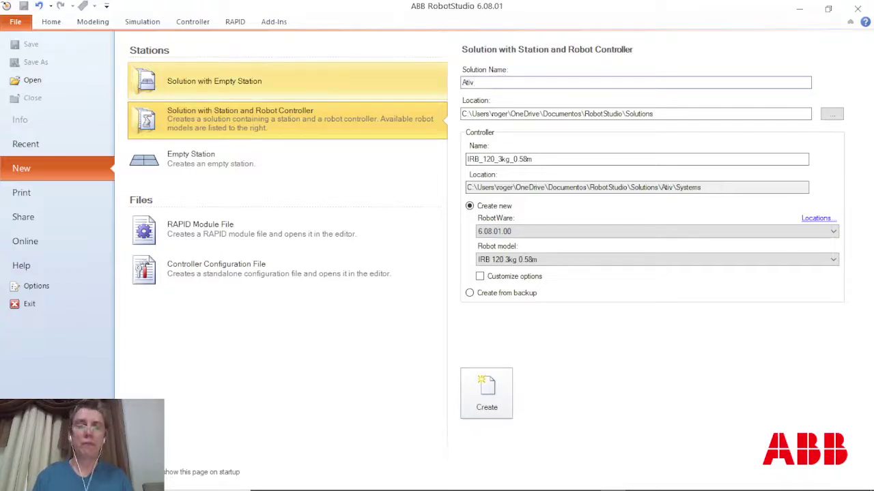
type(" 1")
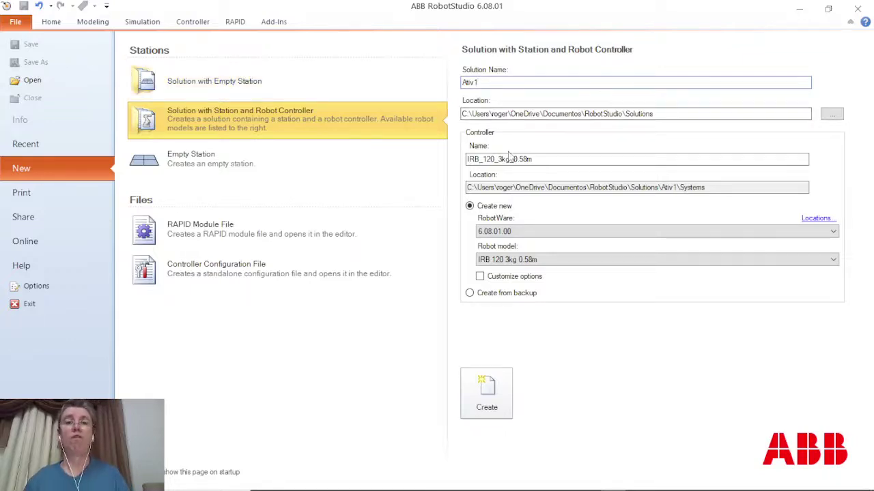
left_click(509, 263)
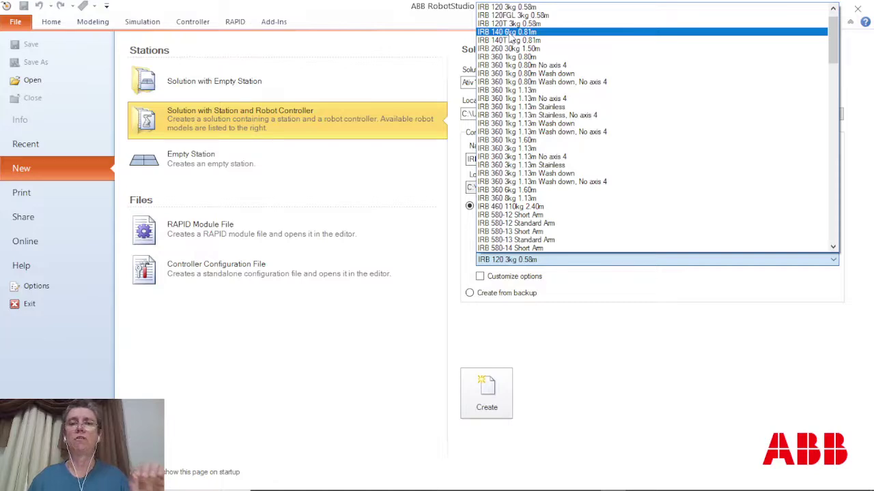
left_click(509, 32)
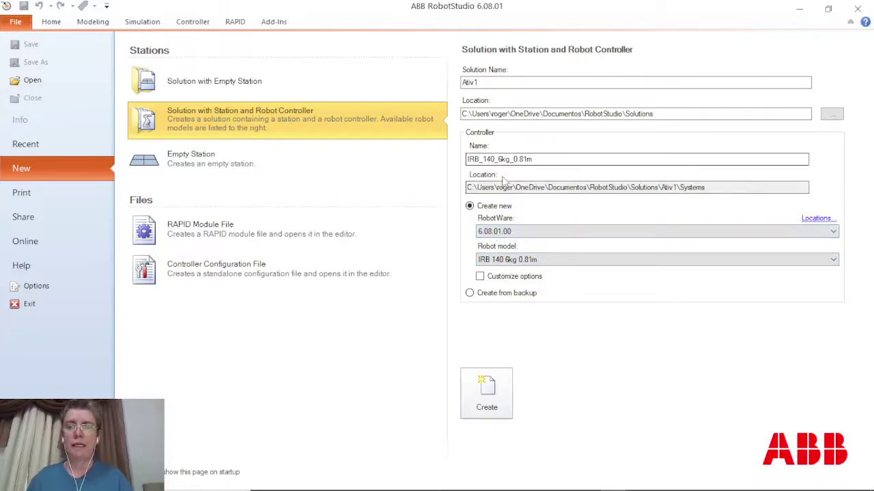
left_click_drag(538, 159, 451, 166)
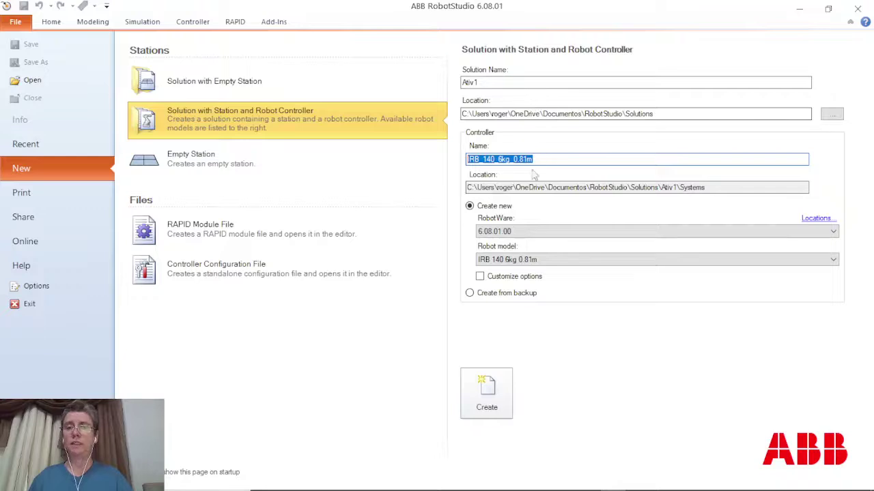
left_click(487, 390)
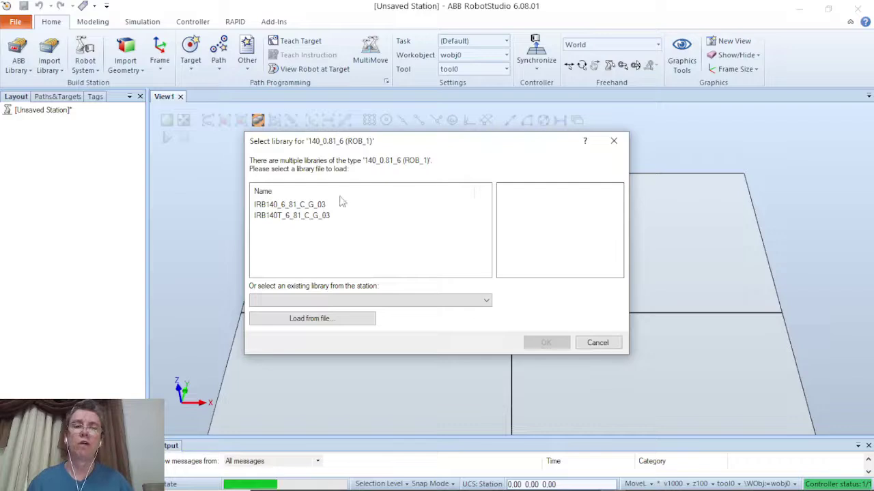
Compare the two available robot libraries, load IRB140_6_81_C_G_03 into the station and deselect the robot.
left_click(293, 216)
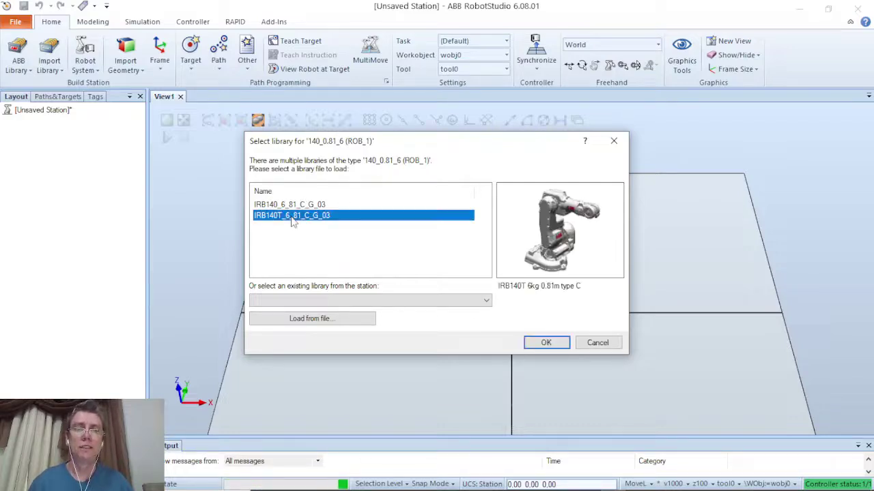
left_click(294, 206)
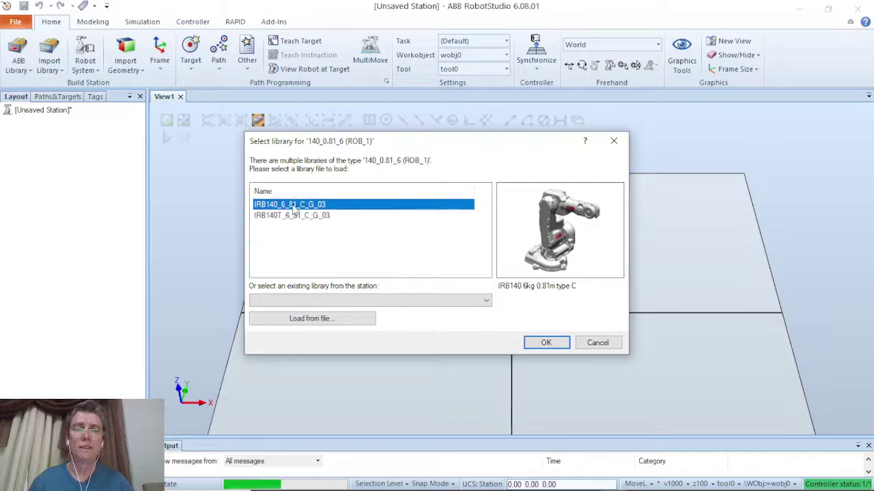
left_click(297, 216)
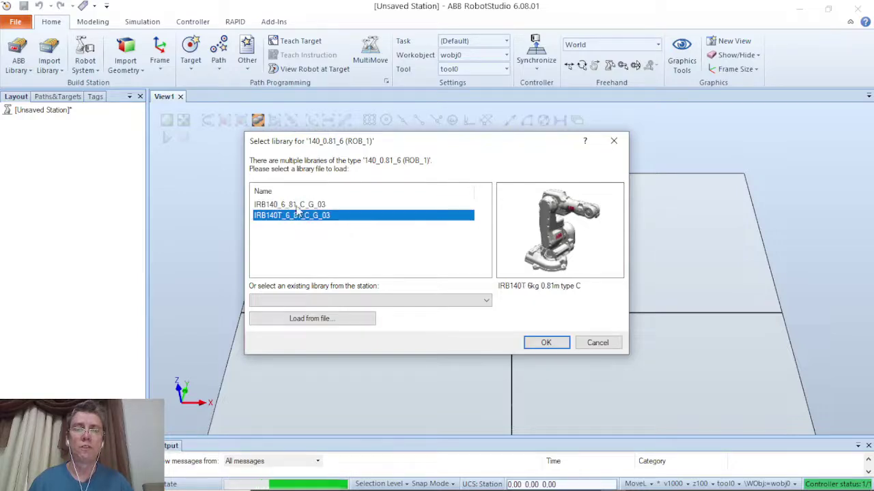
left_click(297, 207)
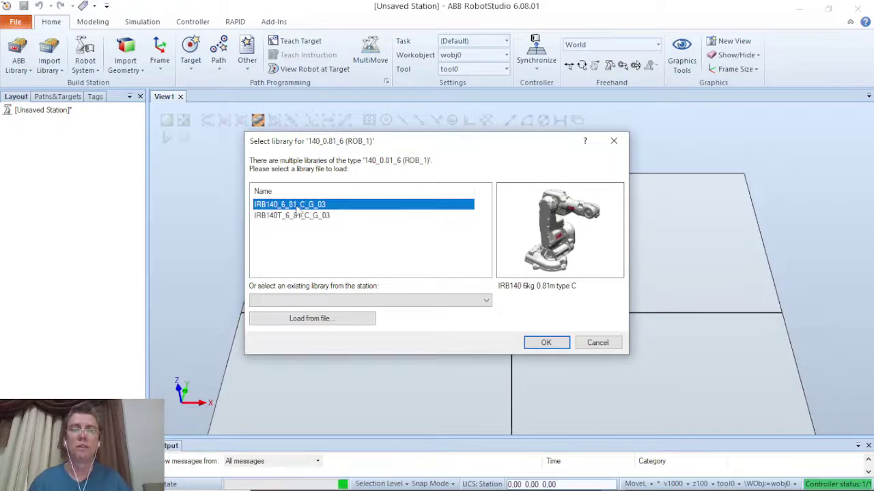
left_click(547, 342)
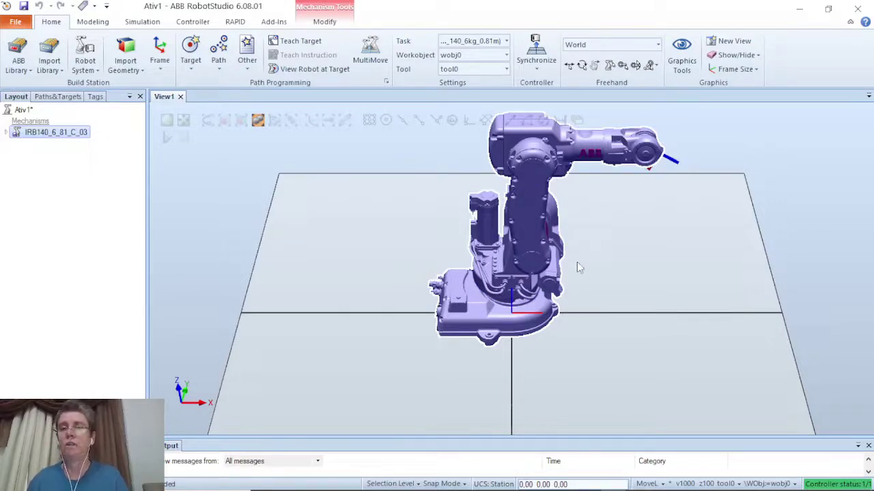
left_click(624, 282)
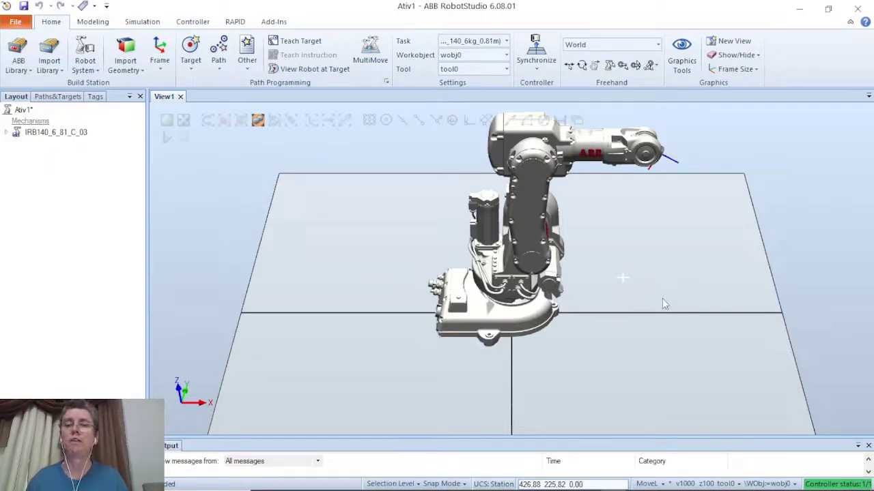
Examine the robot on its floor grid from several sides and distances, including with the View Center tool.
left_click_drag(662, 298, 541, 295, "ctrl+shift")
left_click_drag(538, 396, 604, 287, "ctrl+shift")
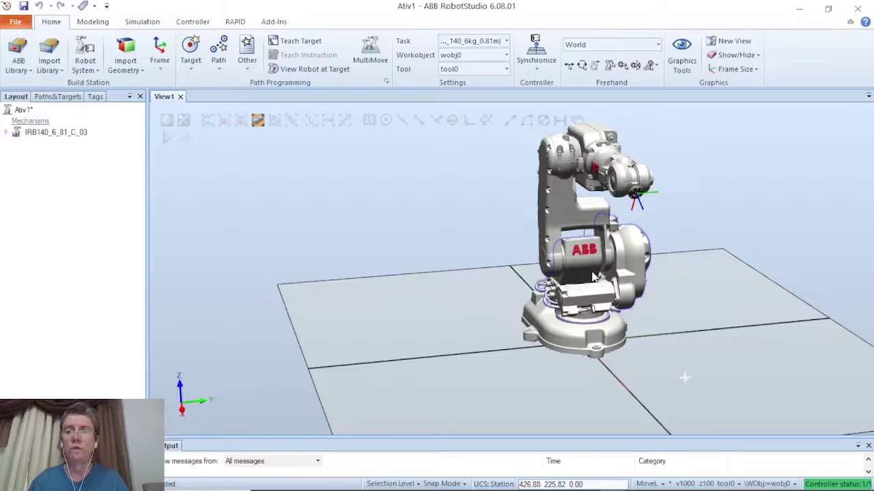
scroll(595, 276, "down", 5)
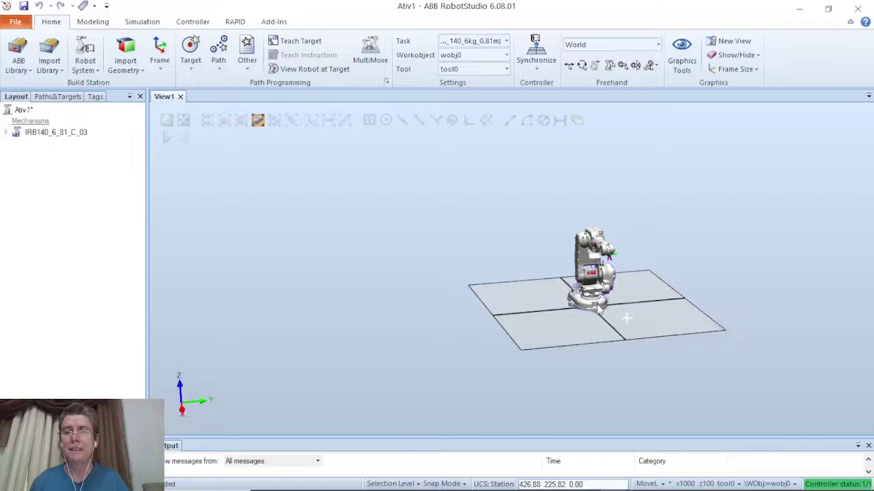
scroll(597, 300, "up", 4)
scroll(597, 309, "up", 2)
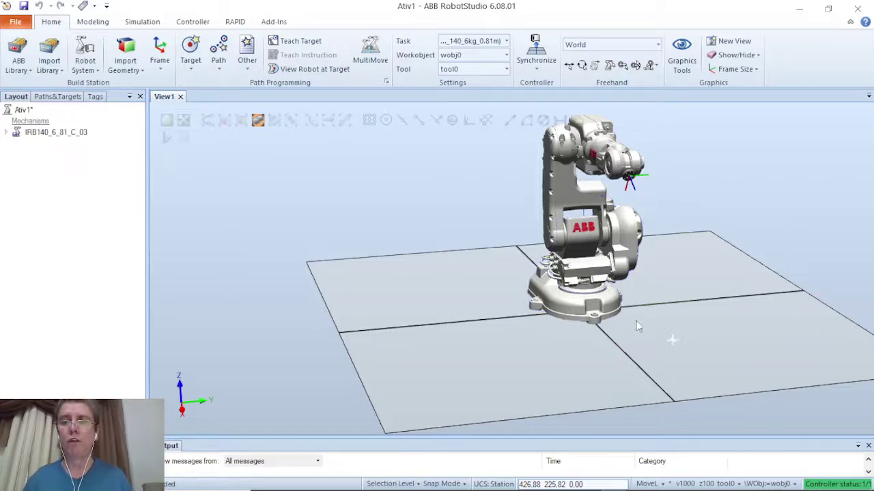
left_click_drag(608, 288, 581, 421, "ctrl+shift")
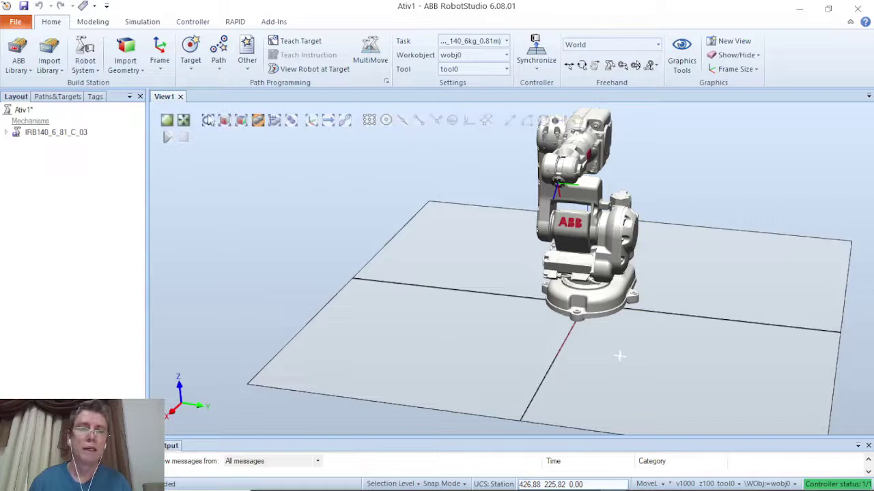
left_click(184, 124)
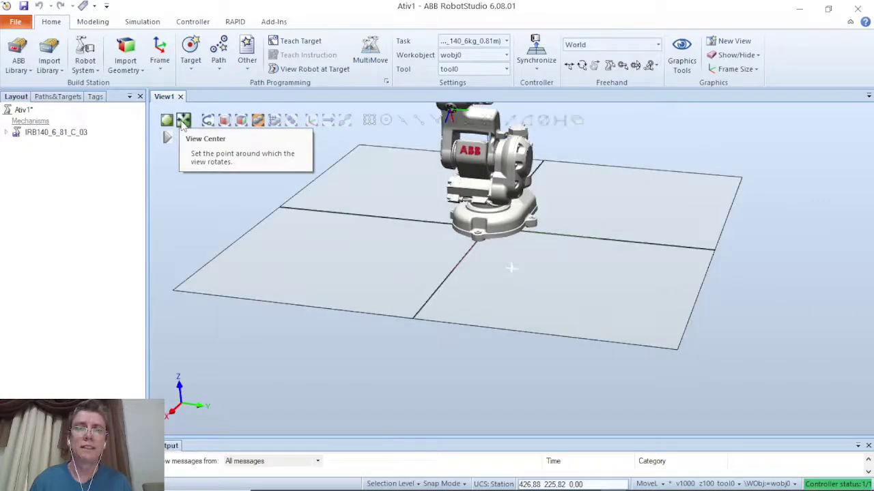
left_click(166, 121)
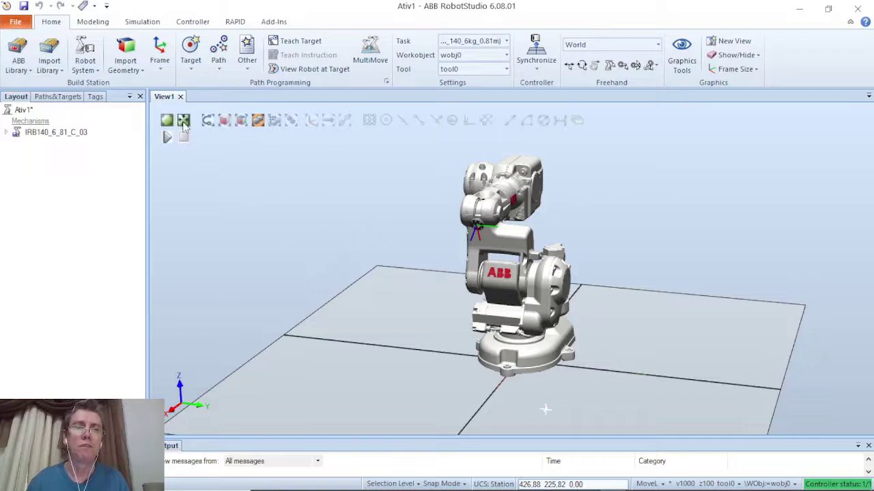
left_click(183, 120)
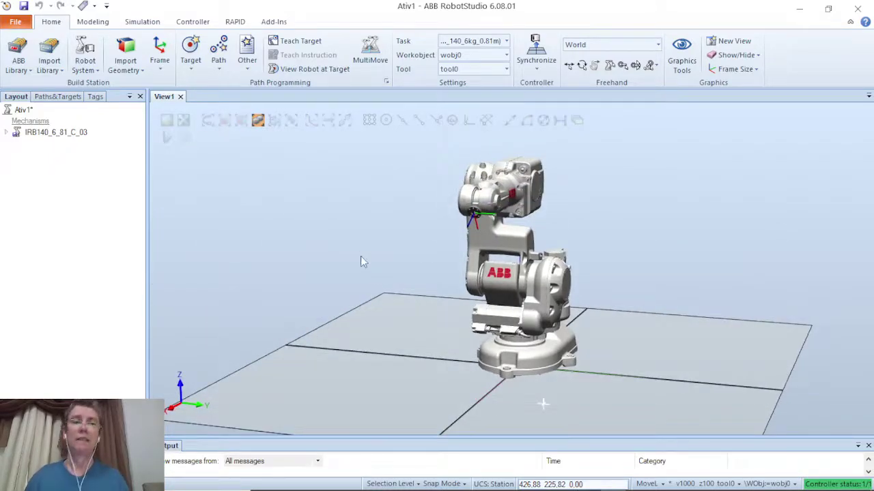
left_click_drag(380, 291, 404, 293, "ctrl+shift")
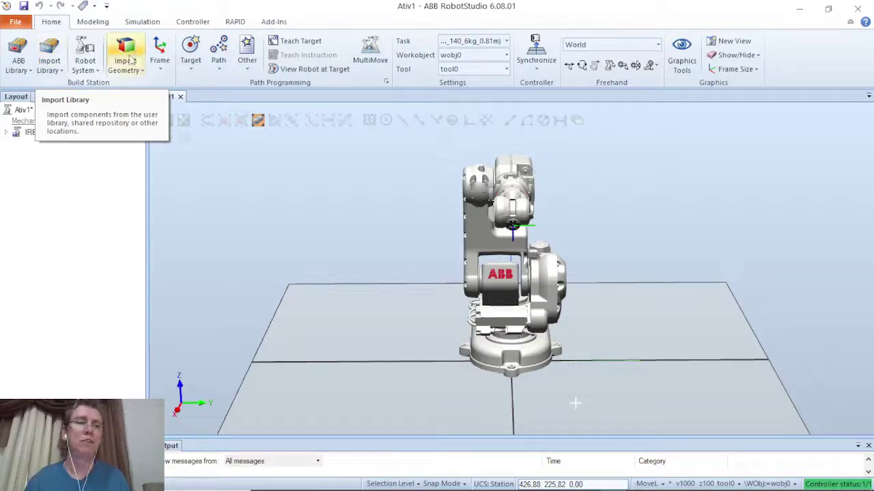
Import the IRC5 Control-Module cabinet from the equipment library into the station.
left_click(59, 71)
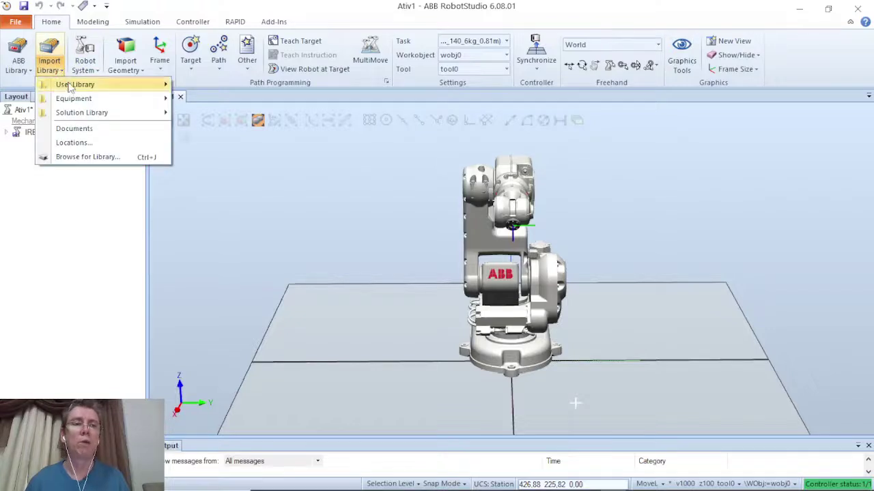
mouse_move(80, 101)
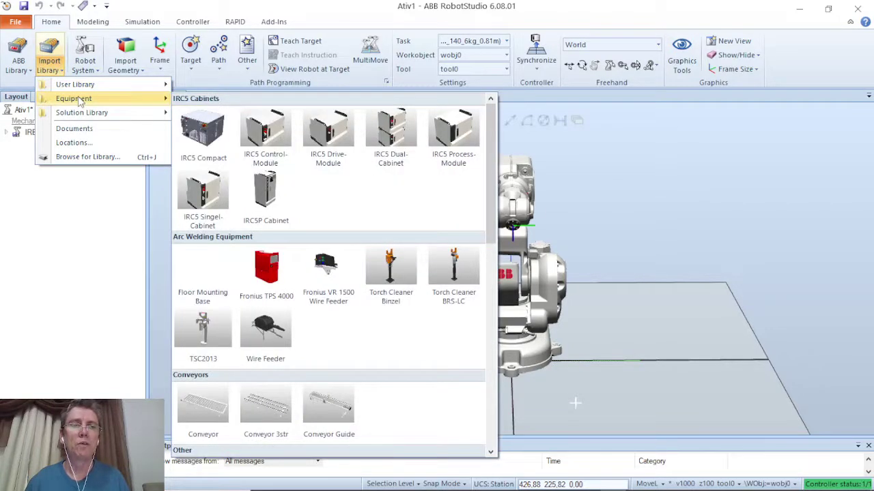
scroll(273, 191, "down", 5)
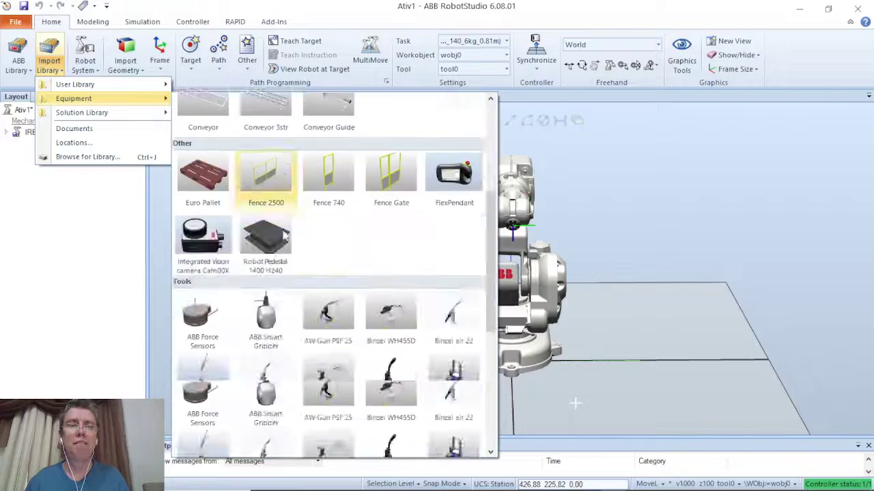
scroll(266, 184, "down", 3)
scroll(264, 205, "up", 10)
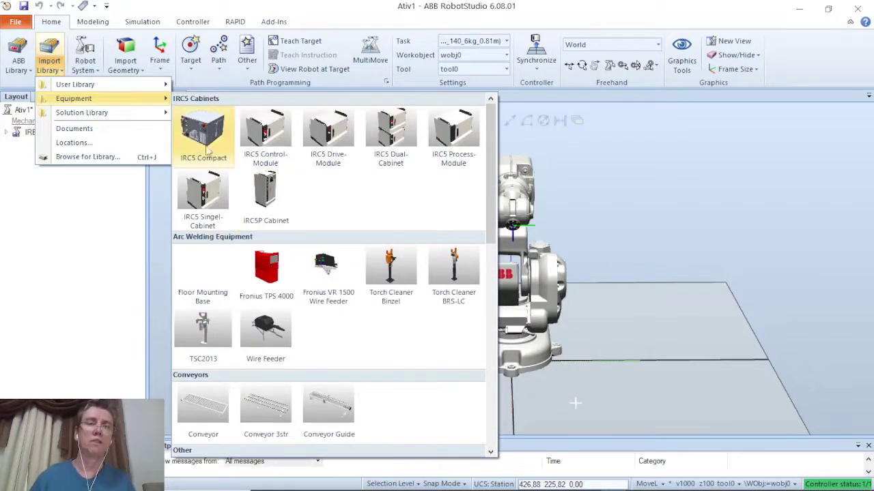
left_click(268, 131)
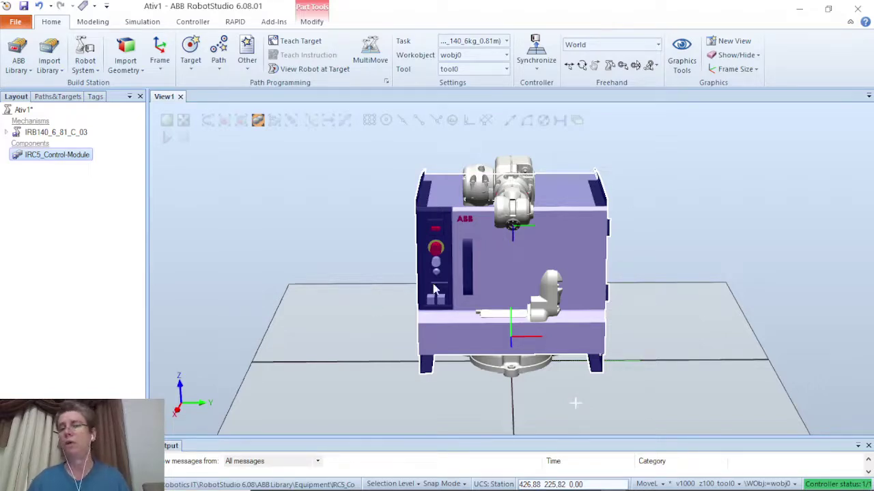
Alternately highlight the IRB140 robot and the IRC5 control module to identify each one in the station.
mouse_move(332, 296)
left_mouse_down("ctrl+shift")
mouse_move(473, 263)
mouse_move(417, 275)
mouse_move(257, 269)
mouse_move(403, 286)
mouse_move(308, 290)
mouse_move(339, 270)
mouse_move(303, 288)
mouse_move(331, 290)
left_mouse_up("ctrl+shift")
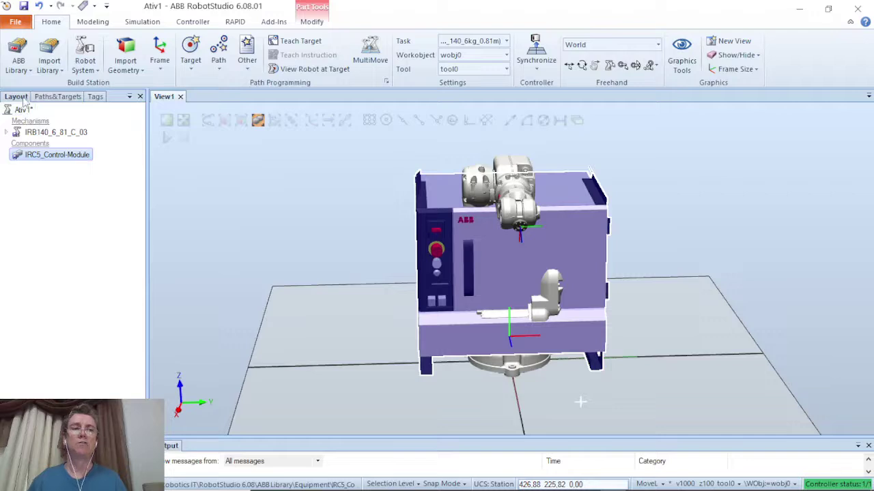
left_click(38, 134)
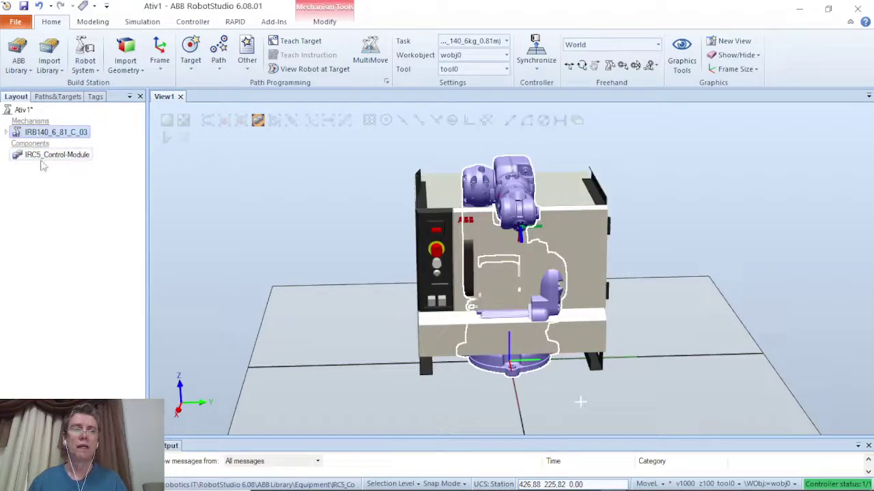
left_click(41, 158)
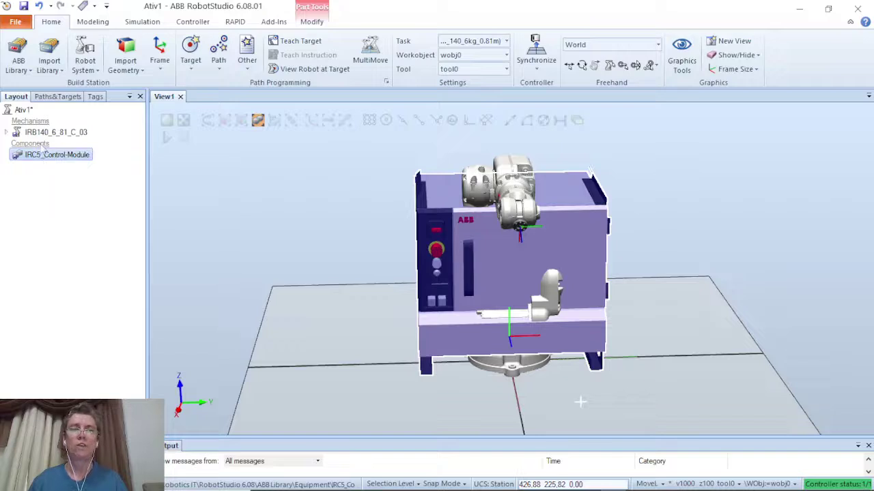
left_click(41, 134)
Set the IRC5 control module's Y position to 1000 mm relative to World so it stands beside the robot.
left_click(43, 157)
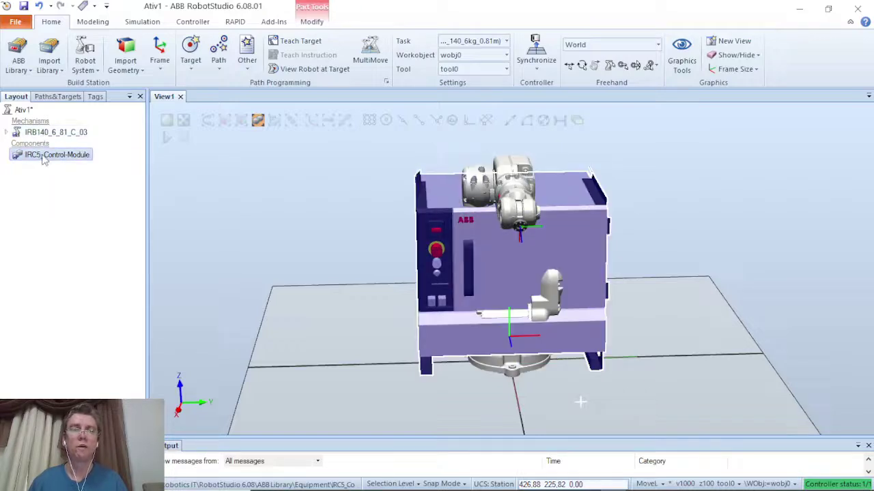
right_click(43, 158)
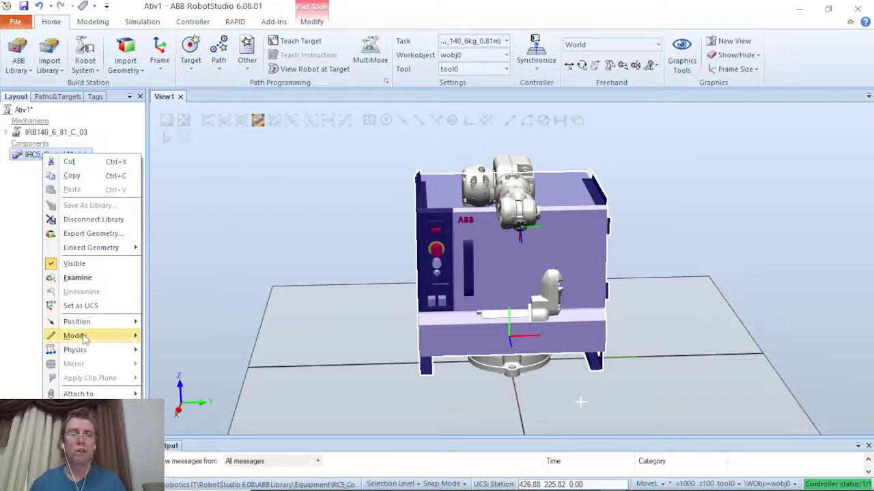
mouse_move(83, 340)
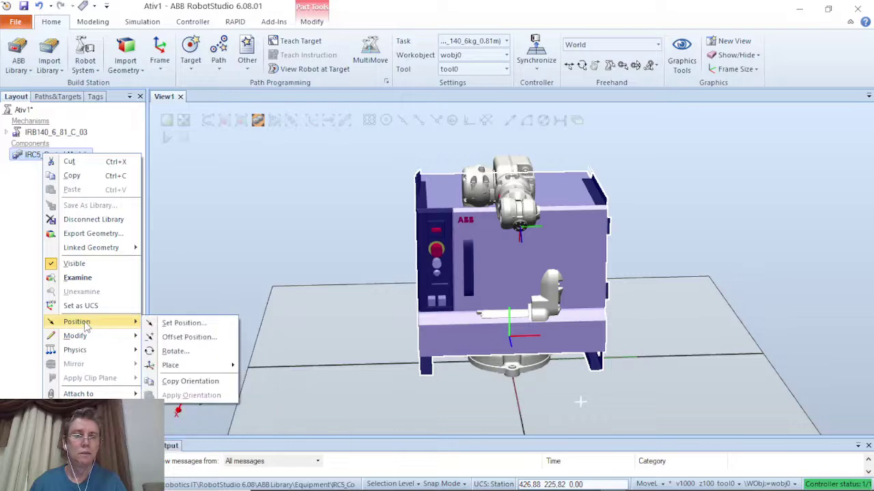
left_click(179, 324)
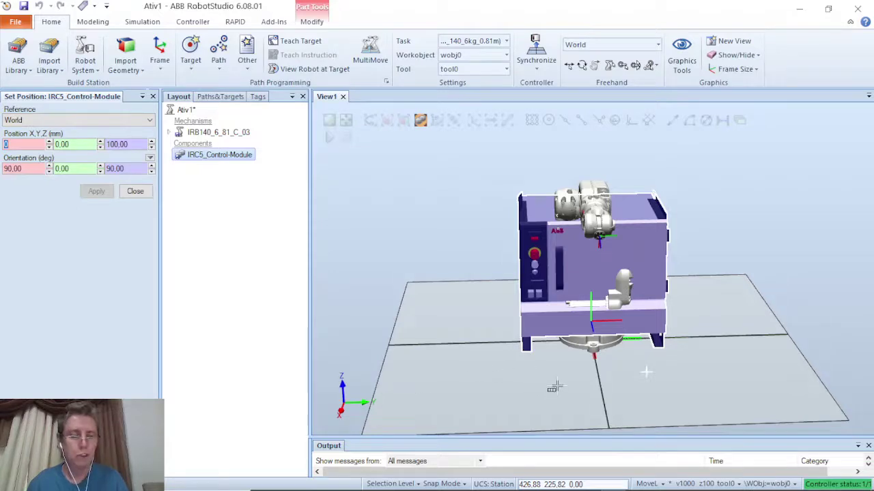
left_click_drag(557, 389, 549, 357, "ctrl+shift")
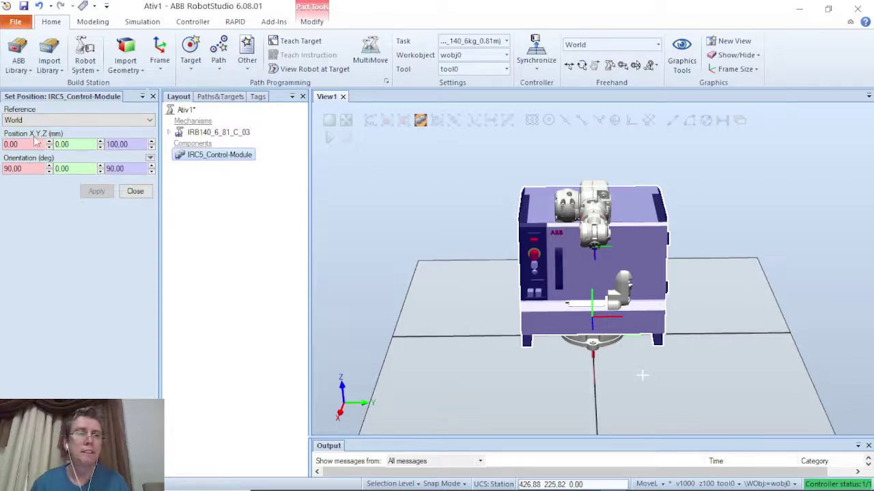
left_click(88, 143)
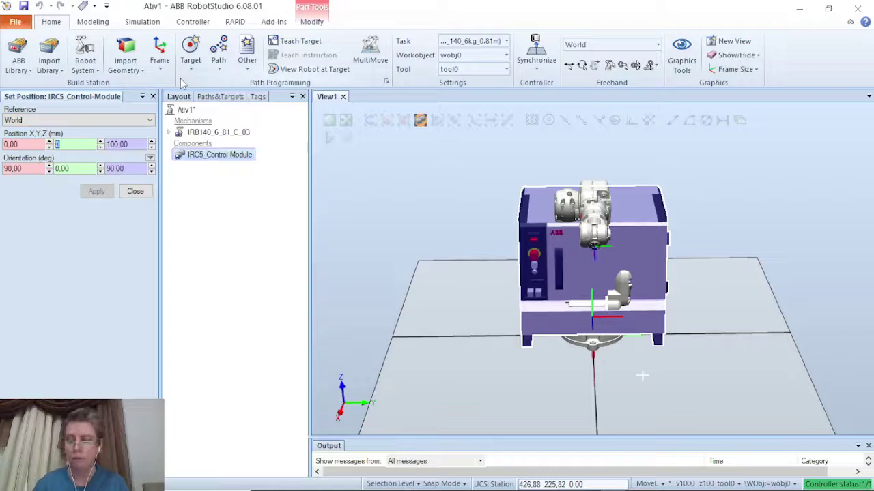
type("1000")
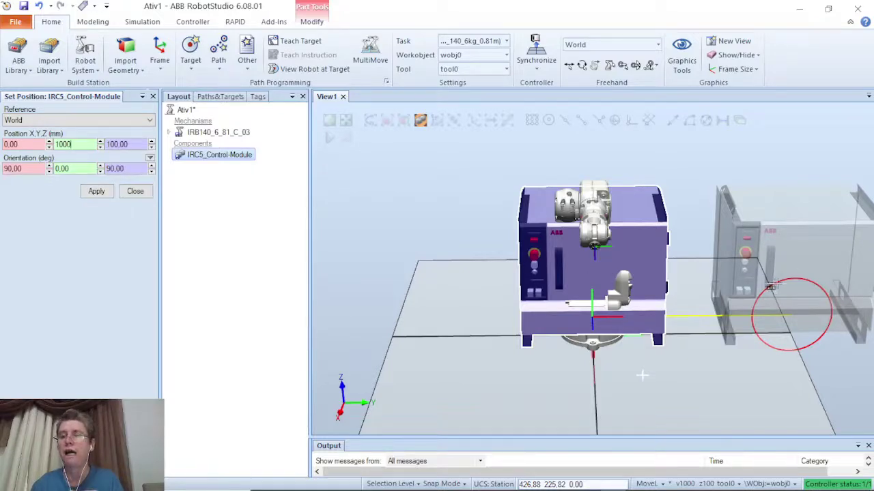
left_click(96, 192)
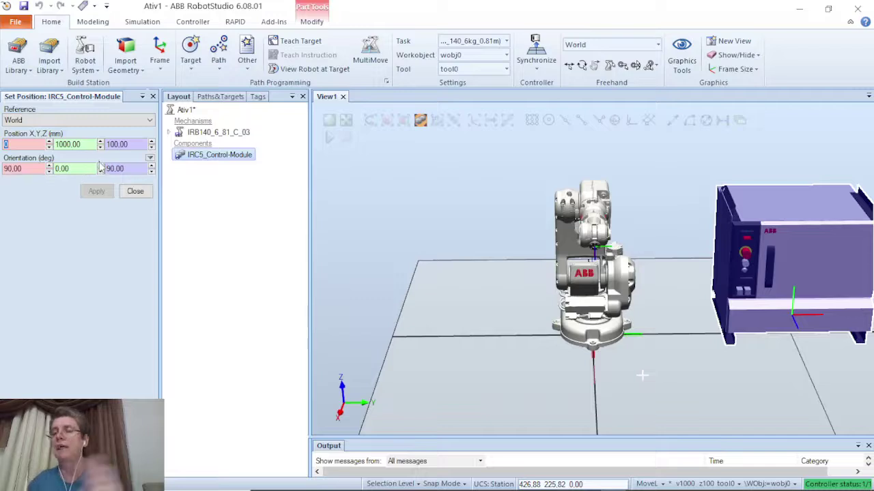
left_click(136, 192)
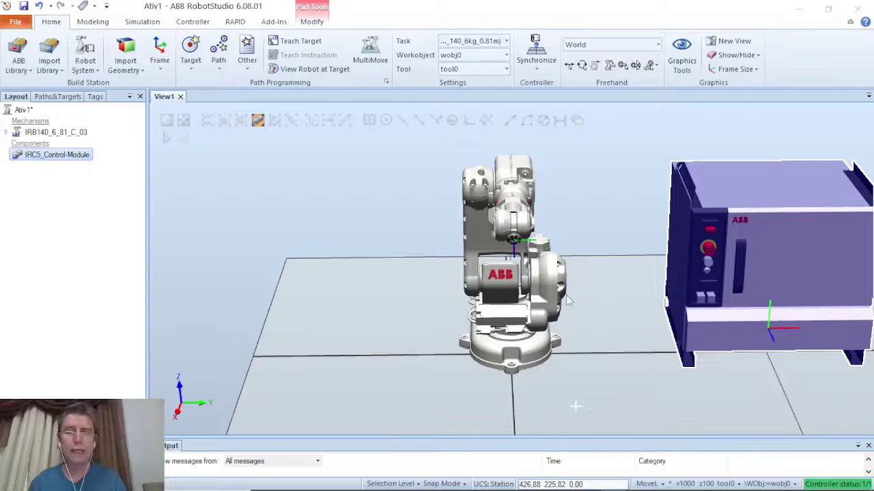
Examine the coordinate frame on the robot's wrist flange up close, with the control module deselected.
left_click_drag(394, 303, 409, 279, "ctrl+shift")
scroll(414, 263, "up", 4)
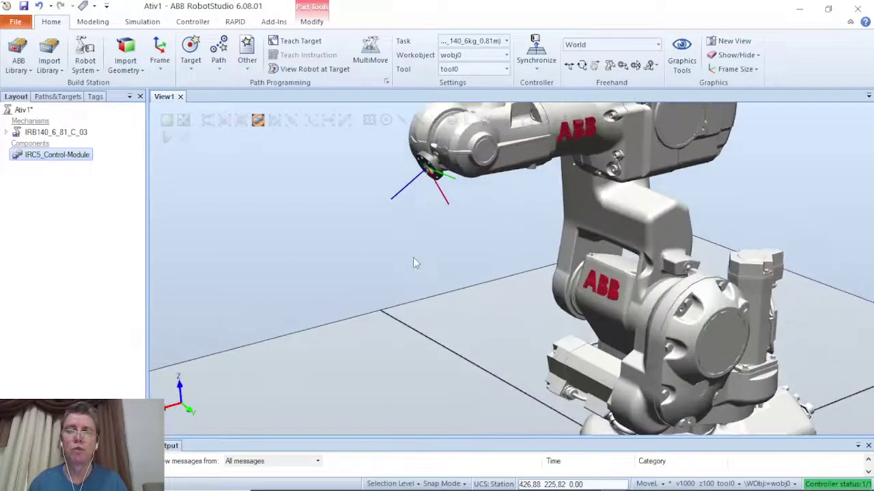
left_click_drag(428, 231, 424, 265, "ctrl")
scroll(413, 276, "up", 5)
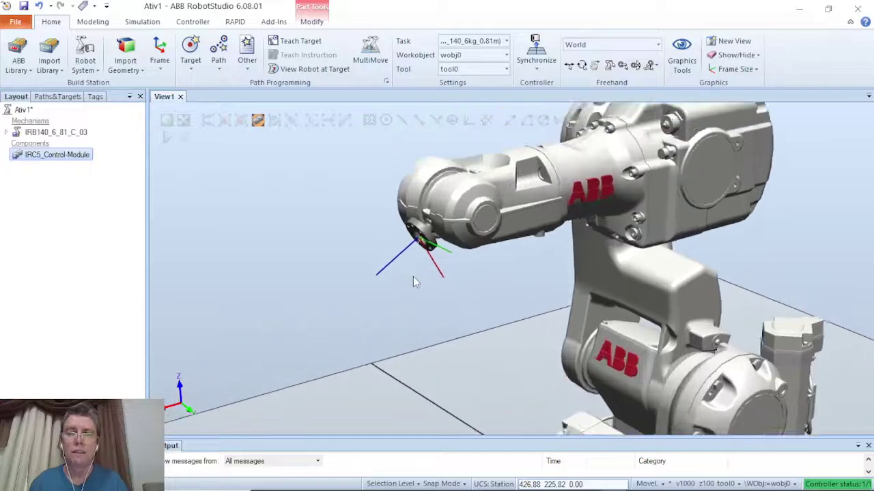
left_click(421, 269)
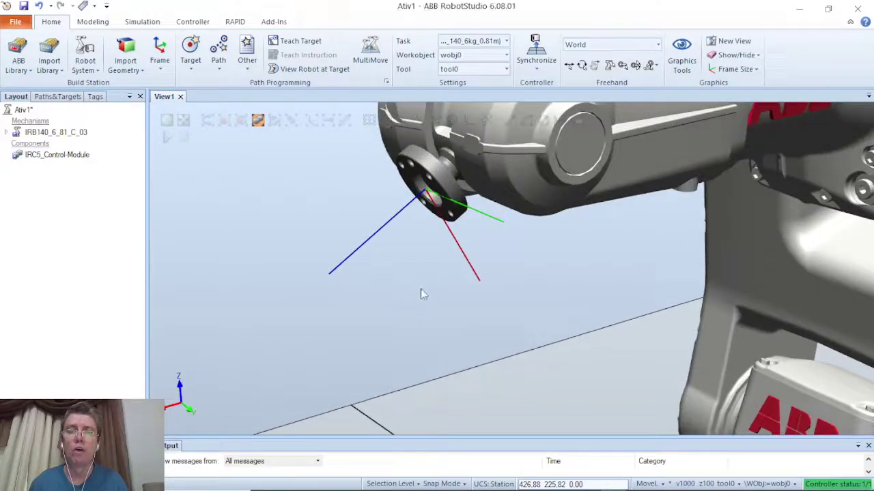
left_click_drag(422, 196, 432, 305, "ctrl")
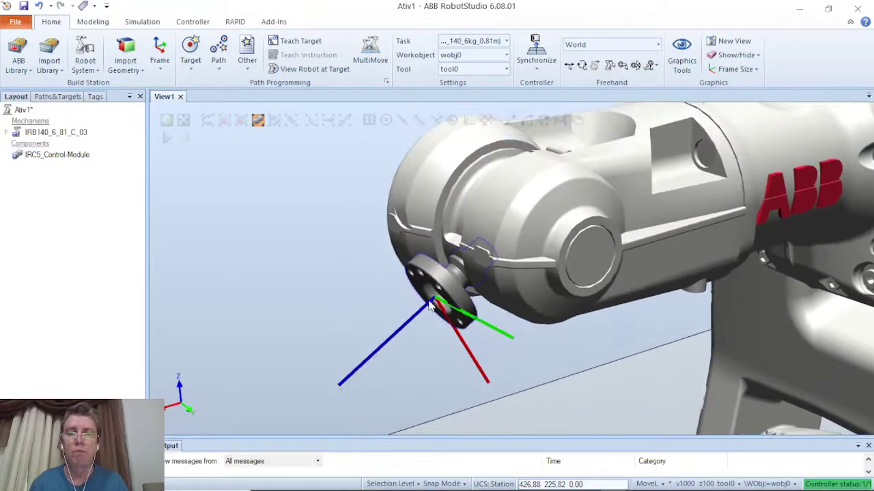
Look through the station's layout, its paths and targets, and its tags.
left_click(62, 98)
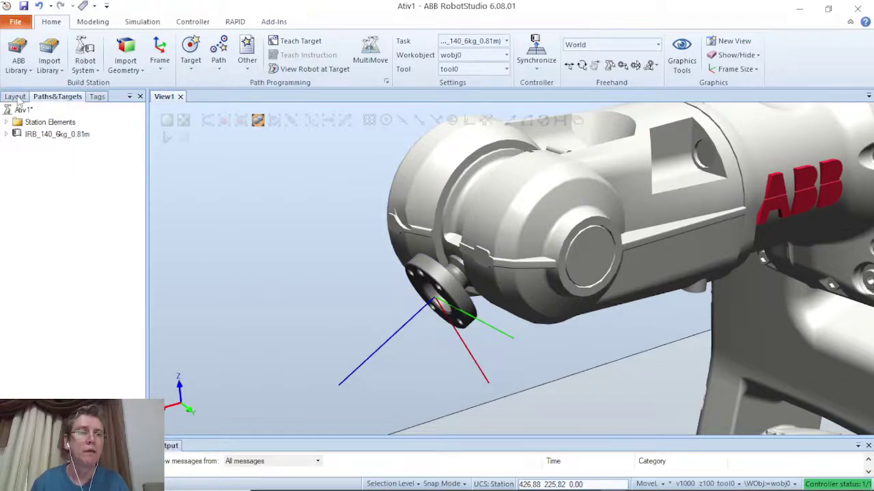
left_click(18, 99)
left_click(44, 99)
left_click(95, 98)
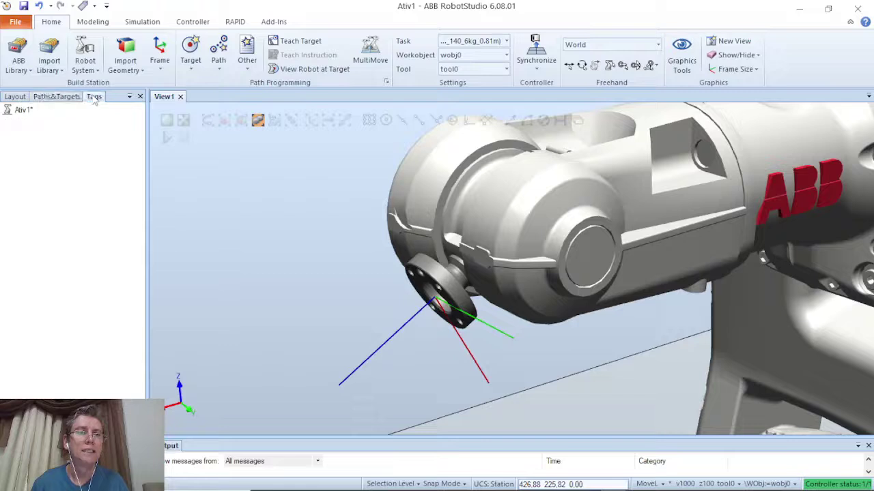
left_click(69, 100)
left_click(19, 99)
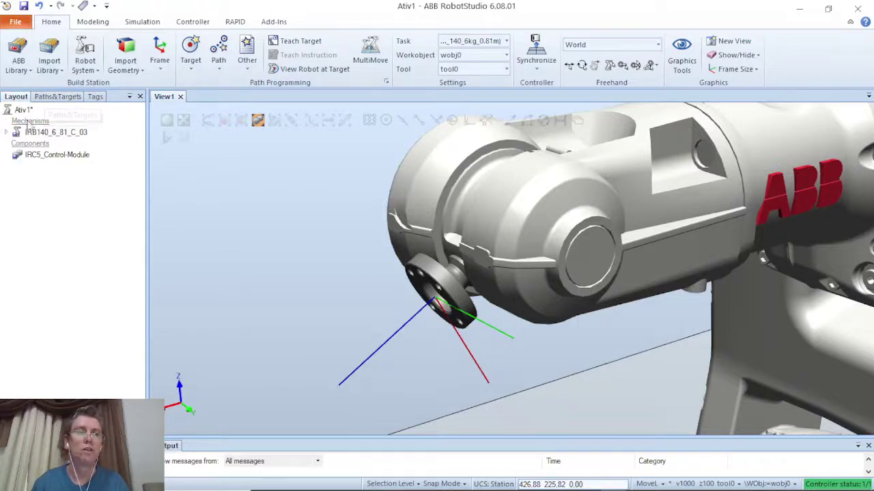
Inspect the Default Task contents under Station Elements in the paths and targets tree, then collapse the folder.
left_click(59, 98)
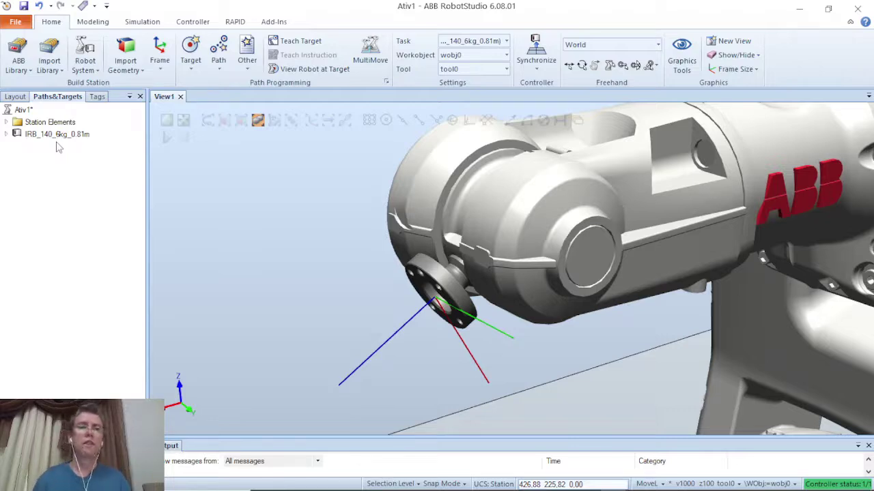
left_click(7, 122)
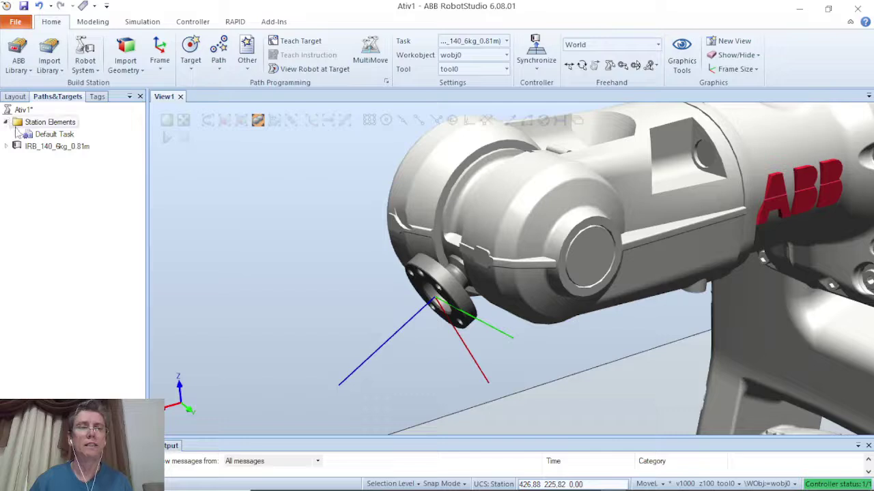
left_click(16, 134)
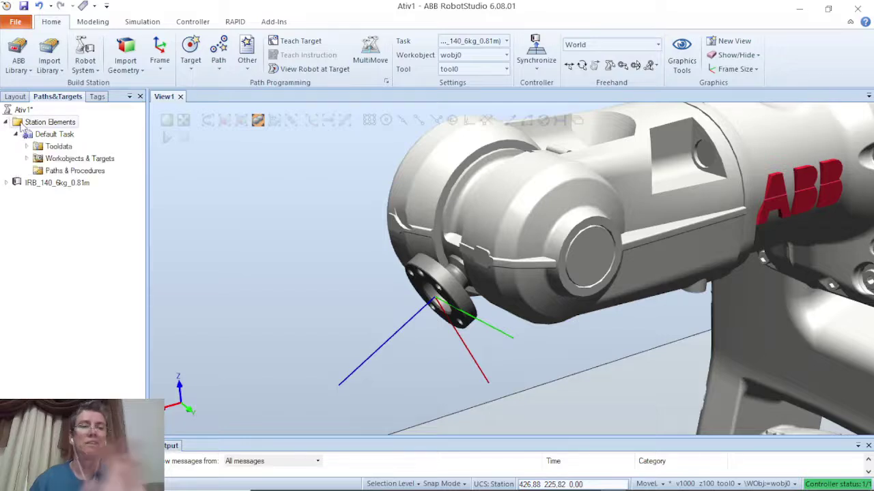
left_click(6, 121)
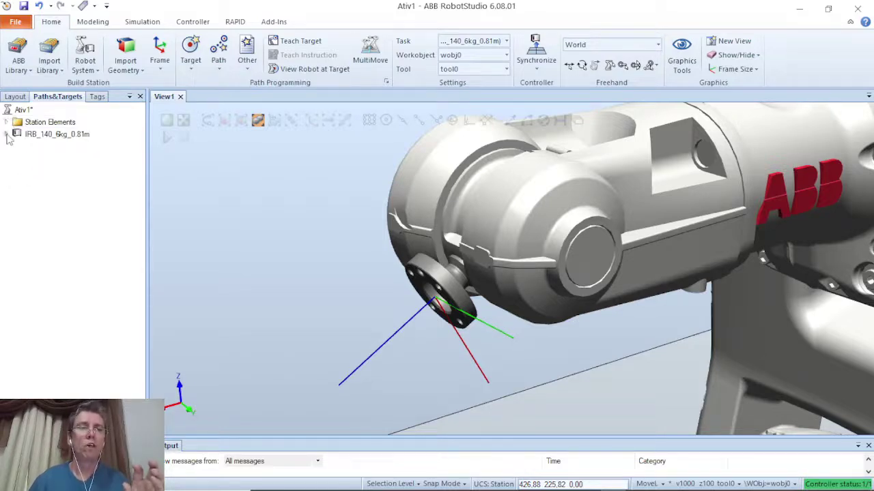
Expand the tool data of task T_ROB1 and highlight the tool0 frame on the robot's flange.
left_click(6, 135)
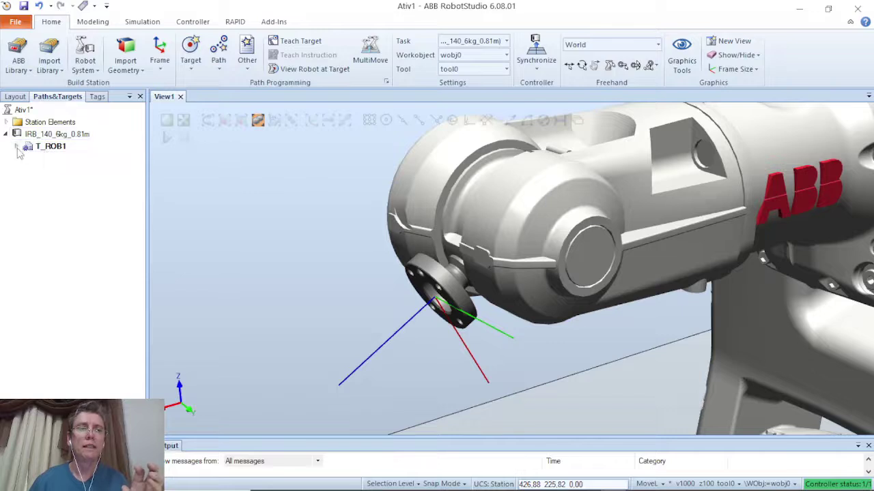
left_click(17, 147)
left_click(26, 159)
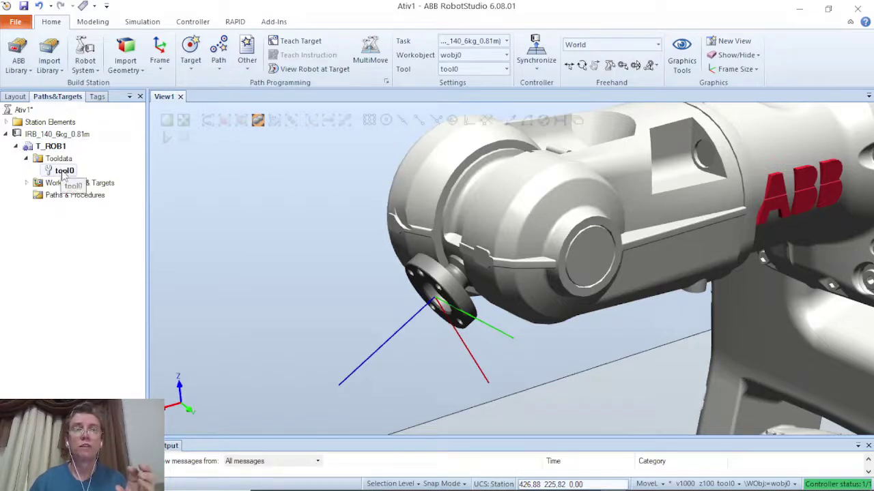
left_click(62, 175)
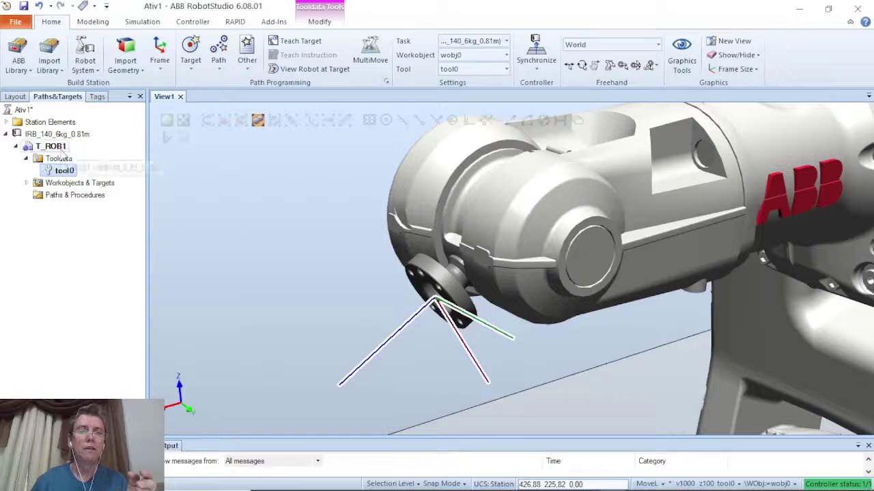
left_click(571, 185)
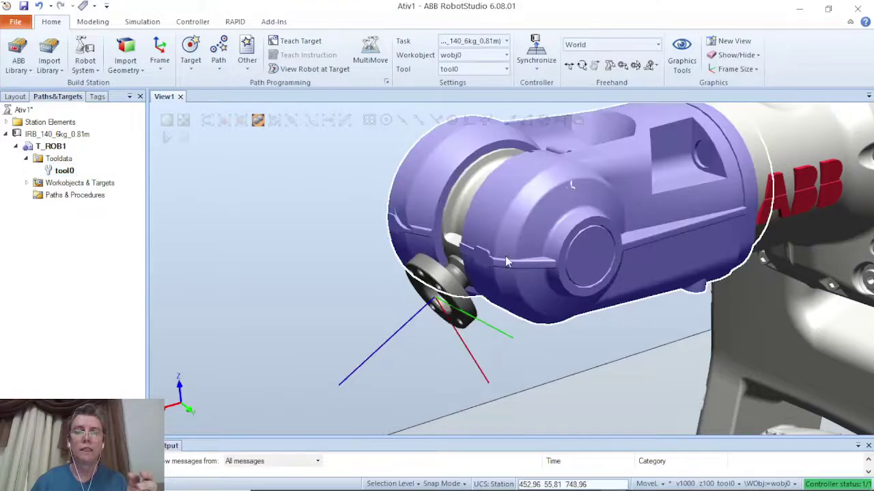
left_click(65, 170)
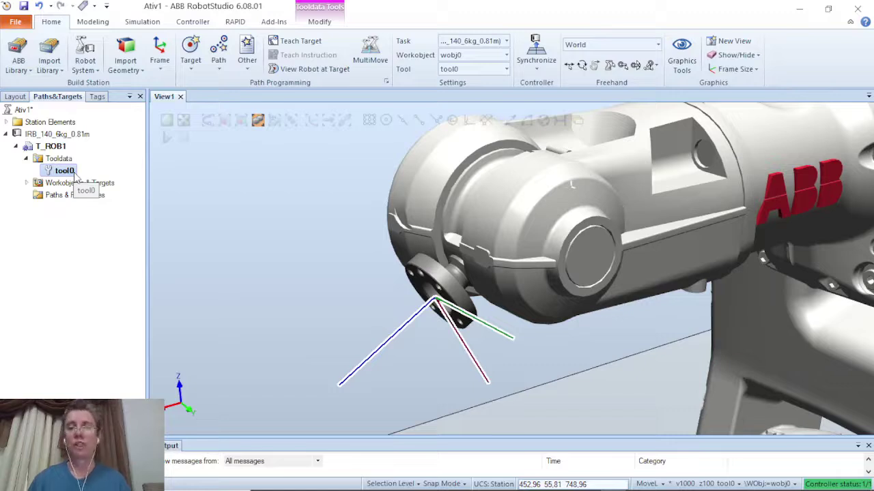
Expand work object wobj0, highlight its object frame wobj0_of and examine that frame at the robot's base.
left_click(28, 182)
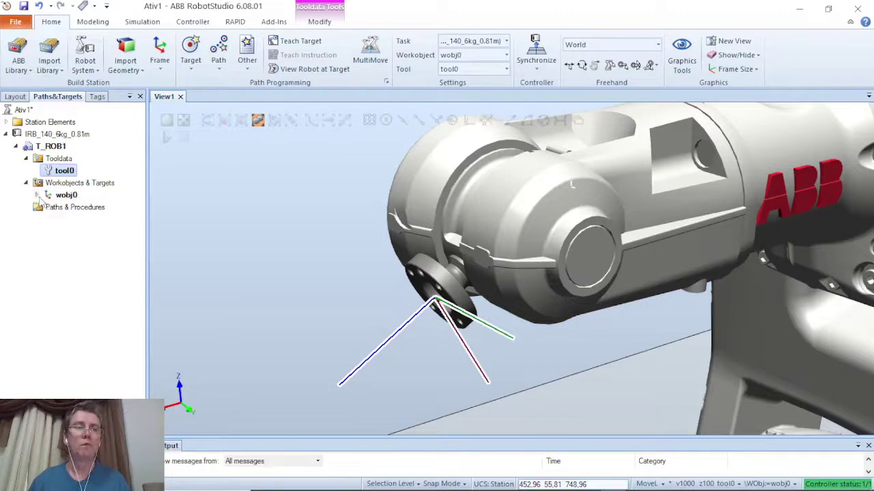
left_click(38, 196)
scroll(325, 273, "down", 5)
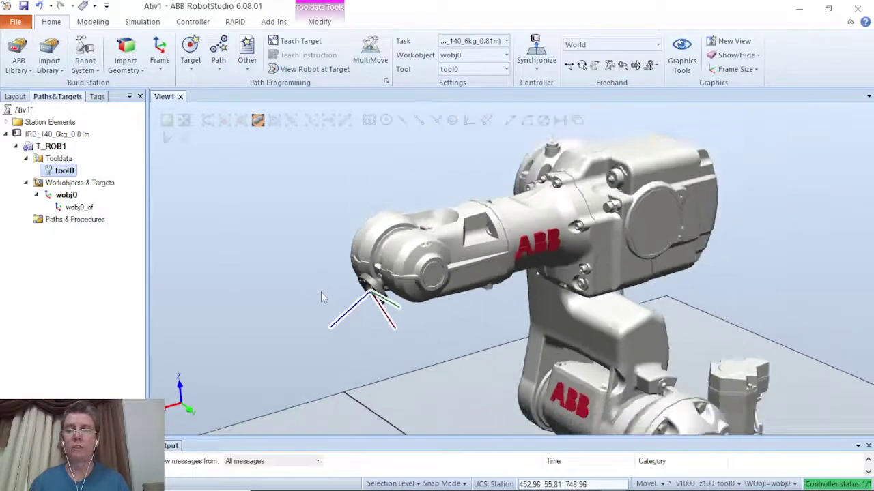
left_click_drag(321, 291, 348, 222, "ctrl")
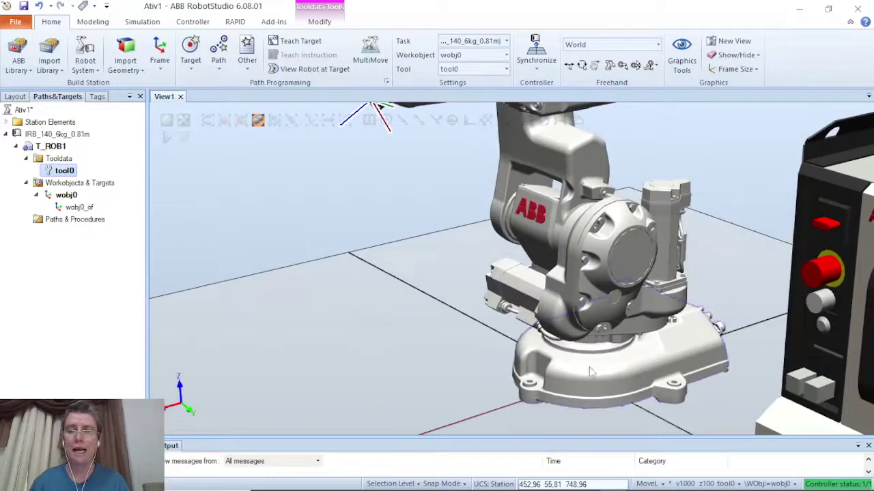
left_click(79, 207)
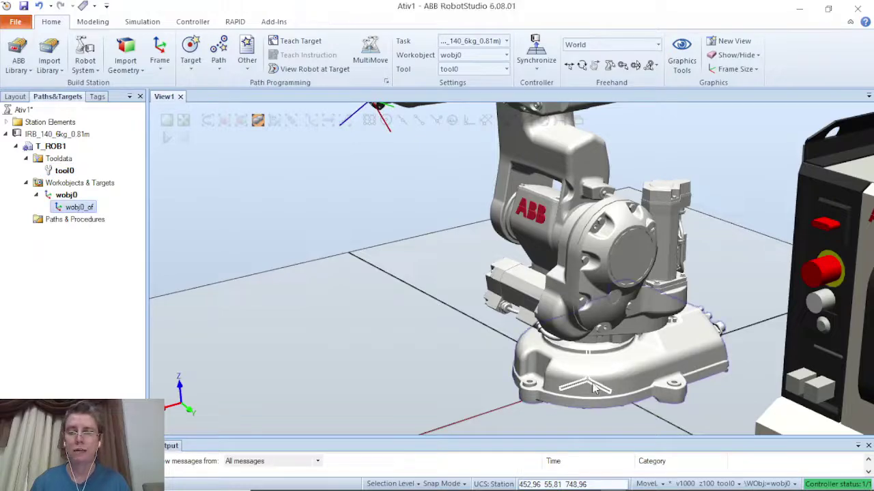
scroll(604, 392, "up", 1)
scroll(604, 393, "up", 5)
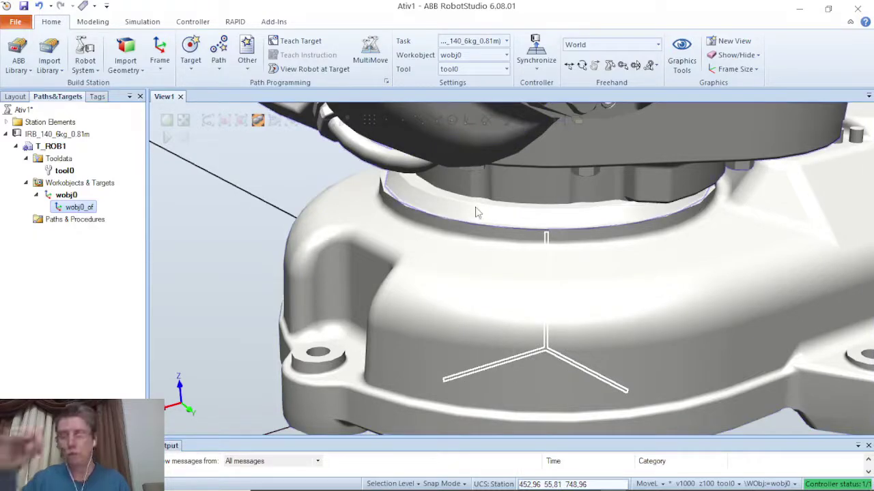
scroll(242, 293, "down", 5)
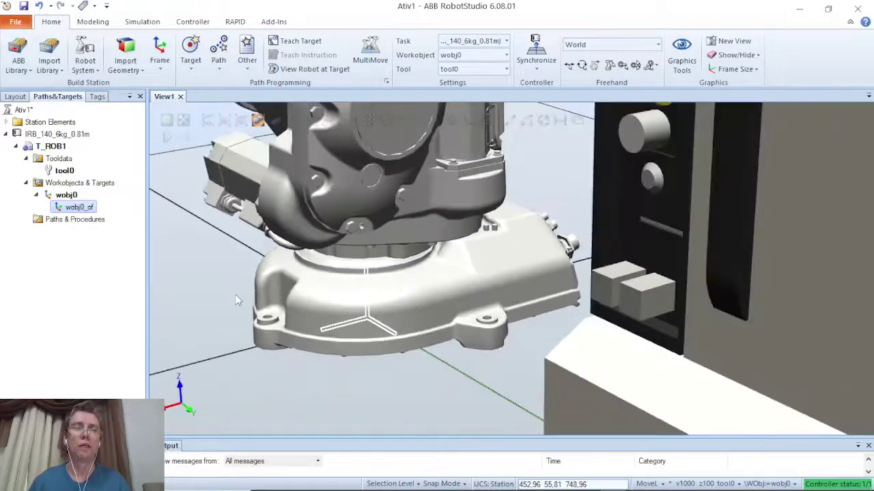
scroll(250, 294, "down", 2)
scroll(252, 294, "down", 3)
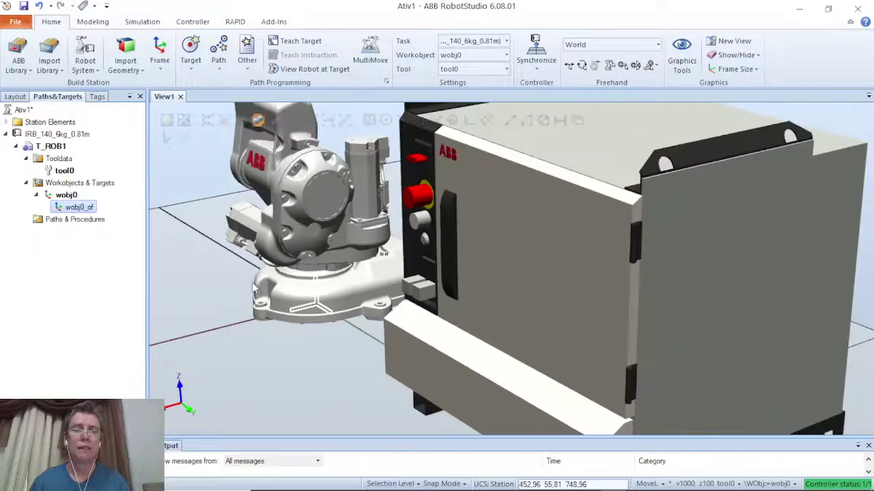
Select the Paths & Procedures folder of T_ROB1 and examine the robot and control module from several sides.
middle_click_drag(235, 282, 313, 338)
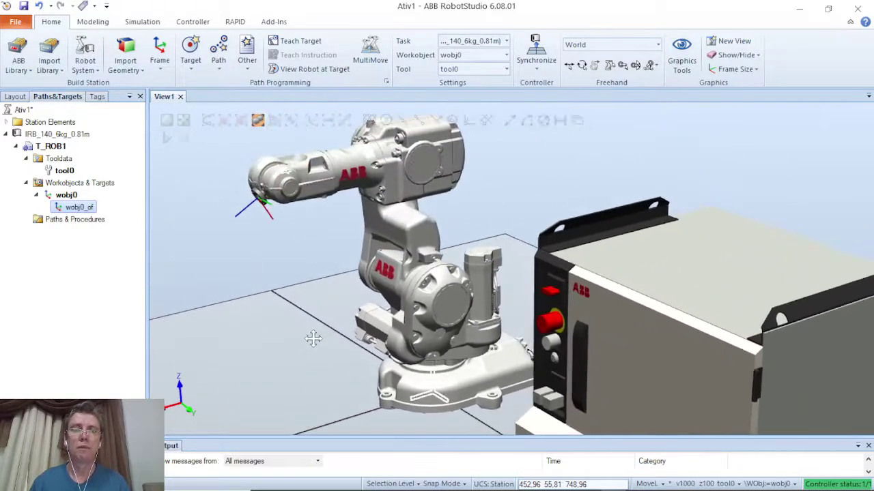
left_click(50, 224)
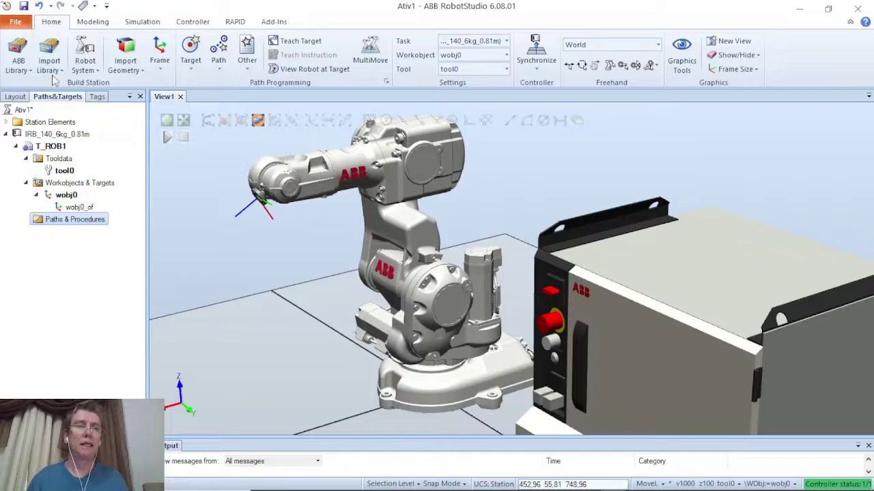
left_click_drag(188, 243, 418, 175, "ctrl+shift")
scroll(276, 324, "up", 2)
scroll(277, 324, "down", 2)
scroll(276, 331, "down", 3)
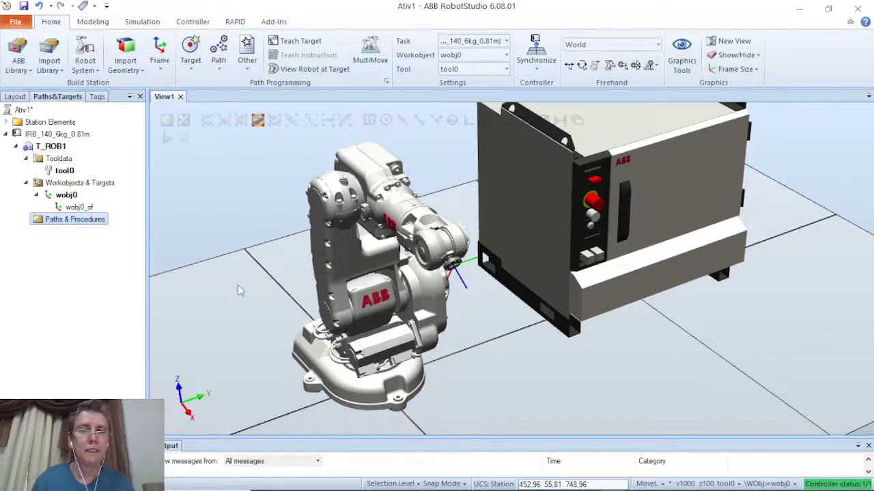
left_click_drag(237, 290, 267, 281, "ctrl")
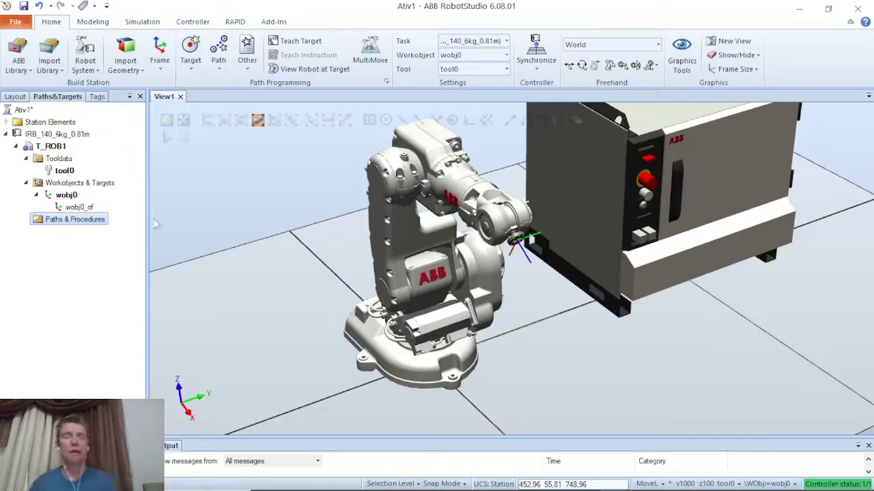
left_click_drag(256, 257, 288, 231, "ctrl+shift")
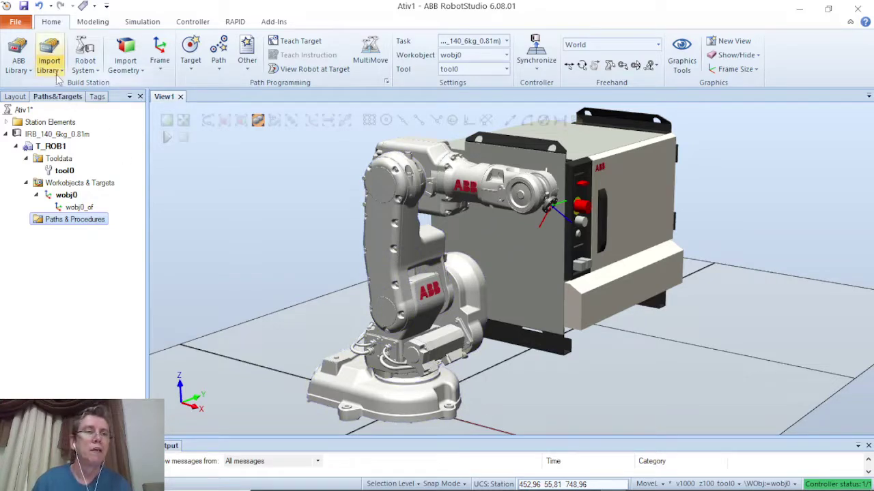
Import the AW Gun PSF 25 welding tool from the equipment library into the station.
left_click(60, 74)
mouse_move(72, 87)
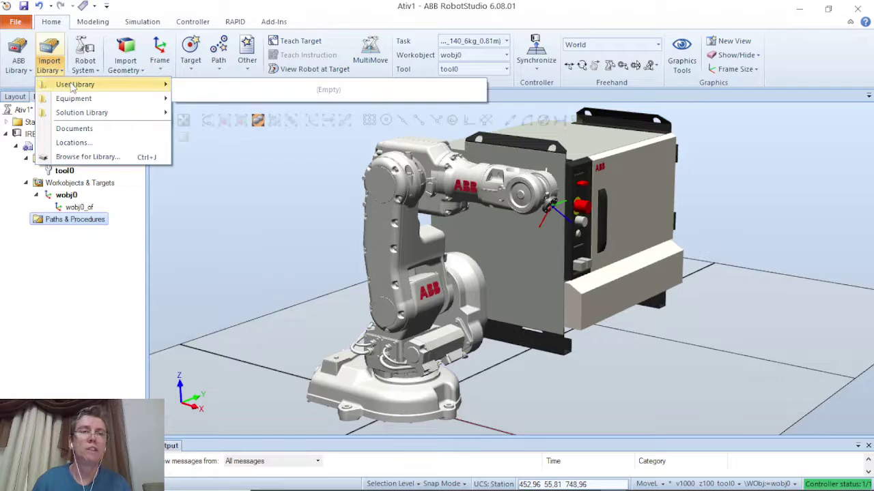
mouse_move(86, 99)
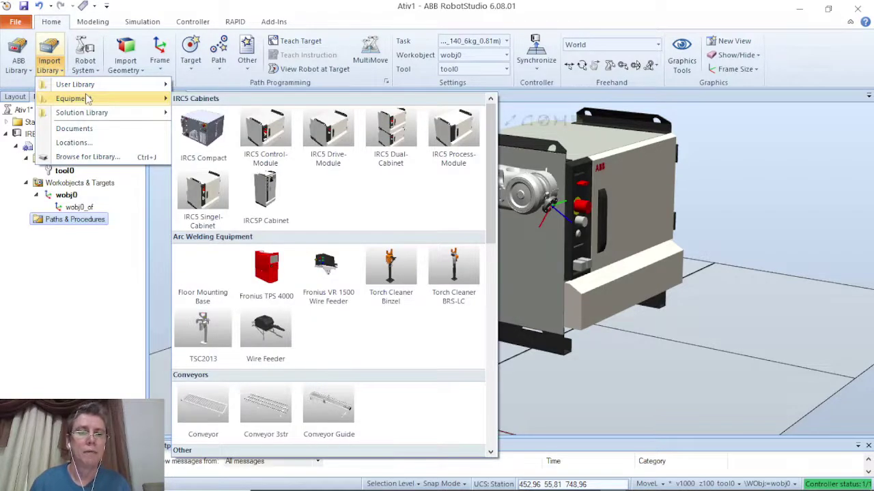
scroll(262, 143, "down", 6)
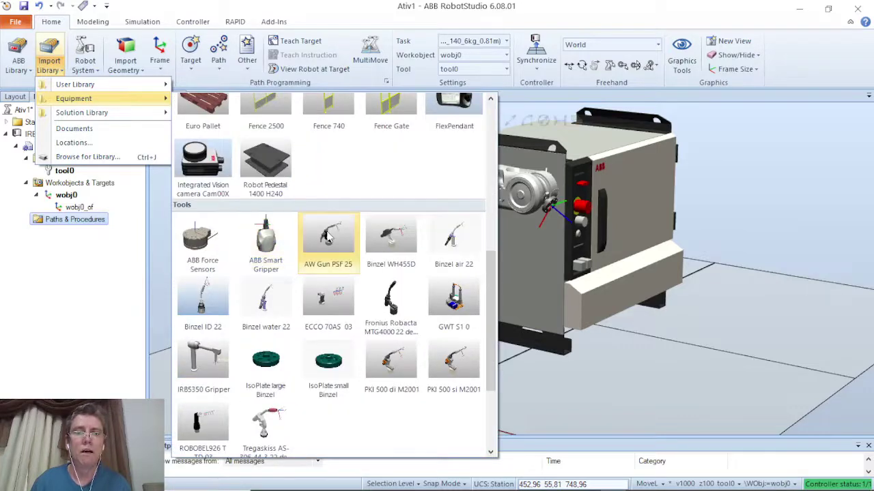
left_click(328, 236)
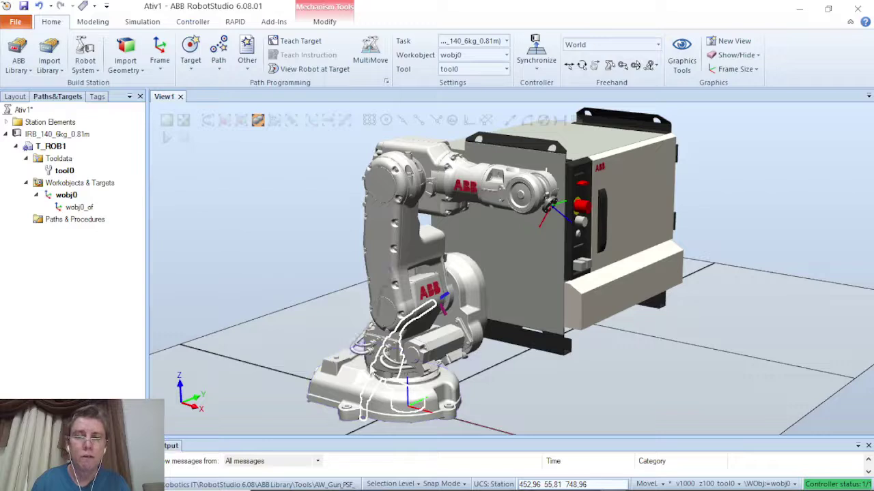
Expand the AW_Gun_PSF_25 mechanism in the station layout, compare it with the robot, and delete the gun.
left_click(16, 97)
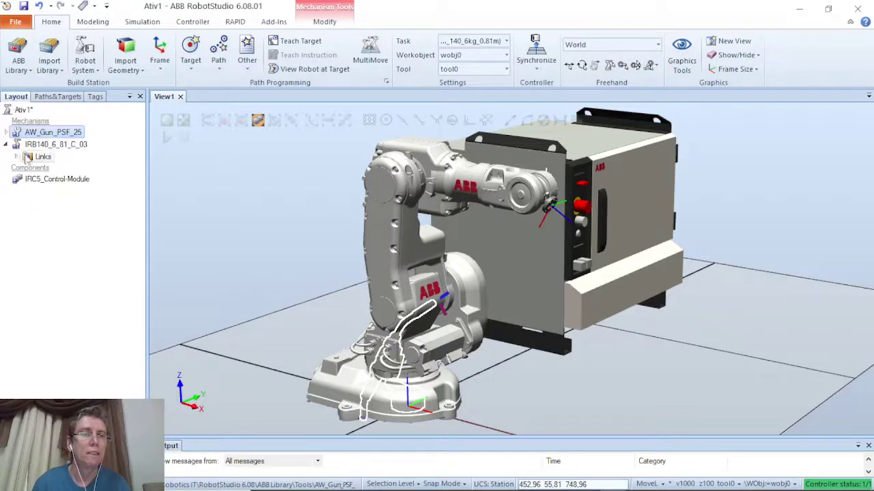
double_click(17, 136)
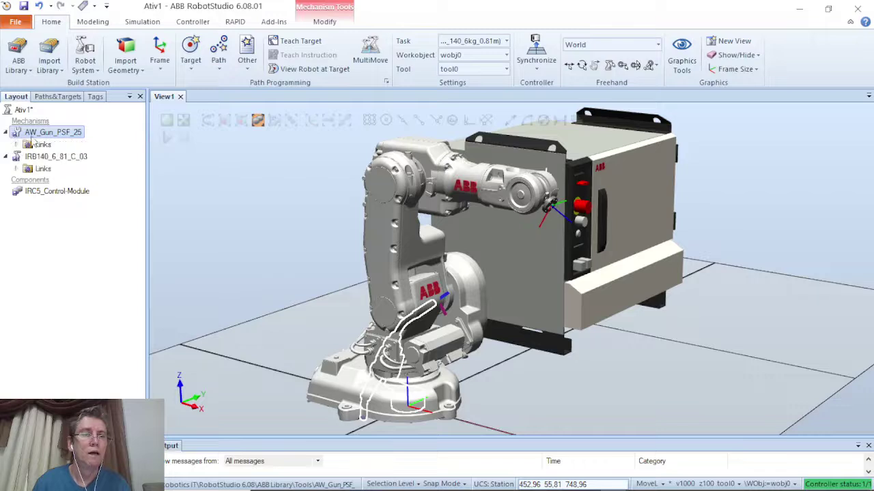
left_click(31, 137)
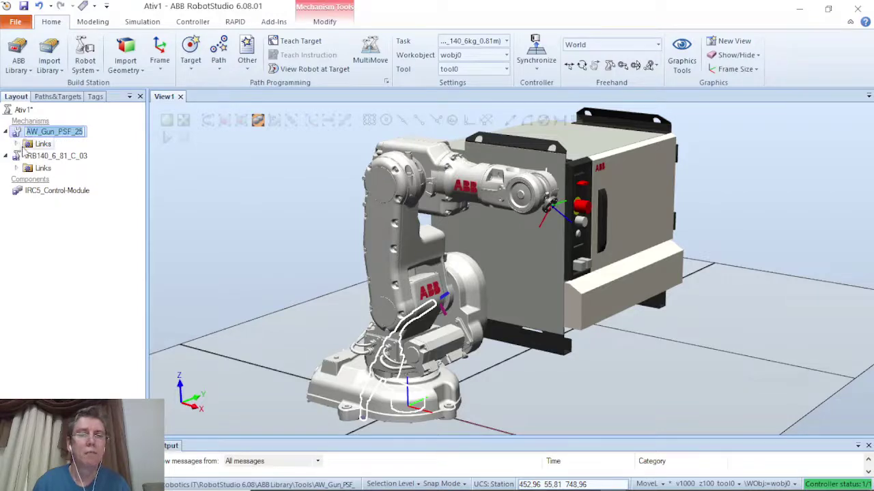
left_click(71, 158)
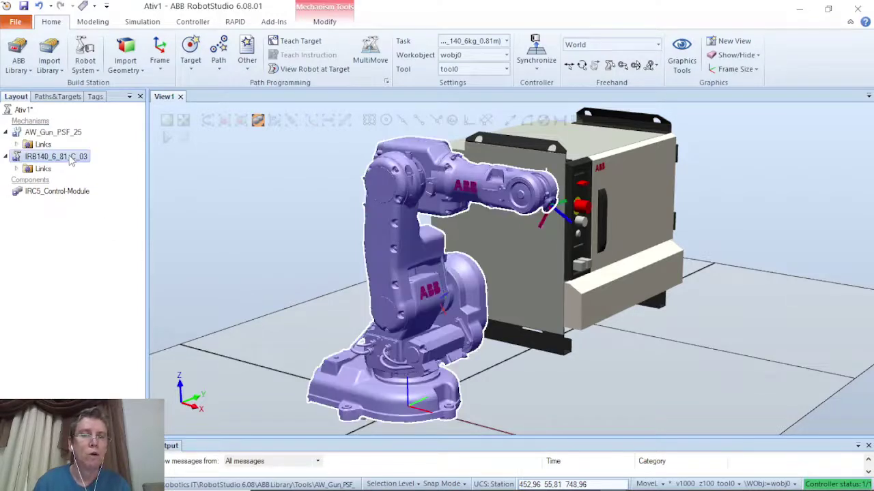
left_click(60, 134)
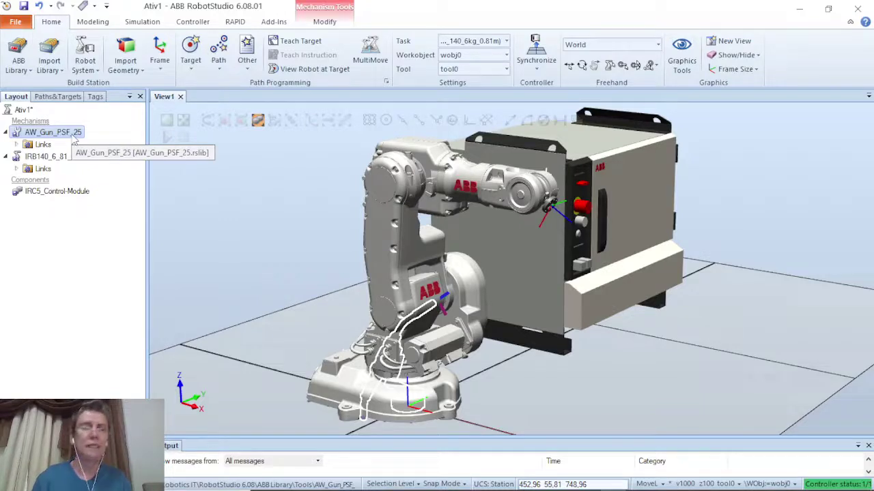
key("Delete")
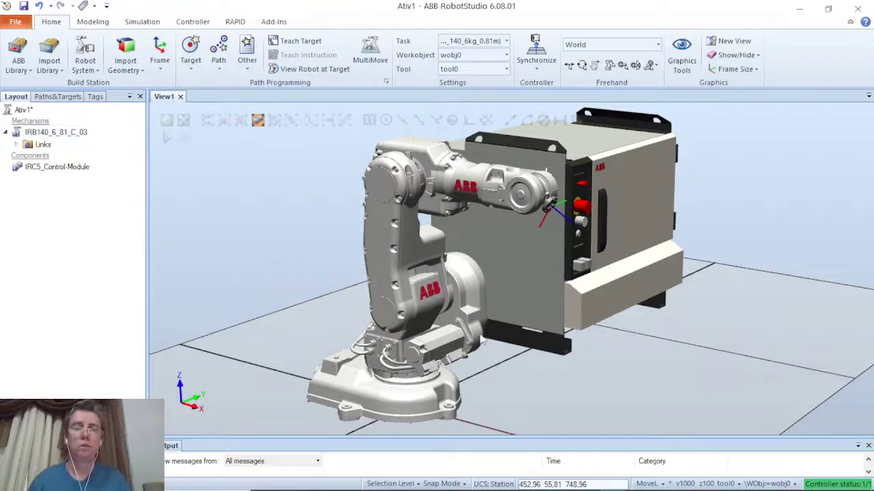
Review the solid shapes offered for modeling and examine the robot's tool flange up close.
left_click(99, 22)
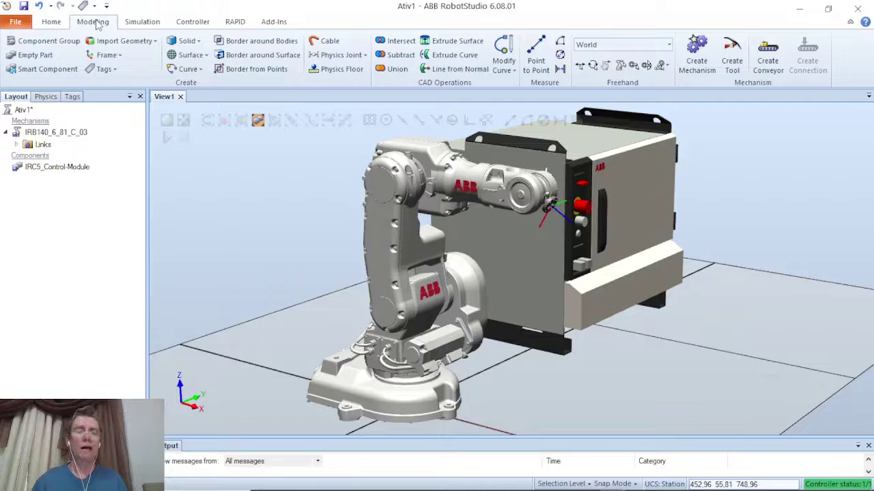
scroll(270, 225, "down", 2)
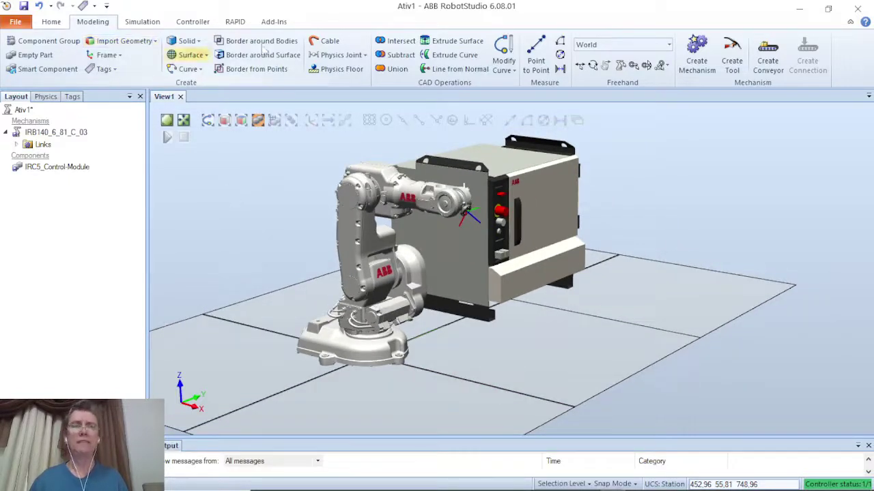
left_click(199, 42)
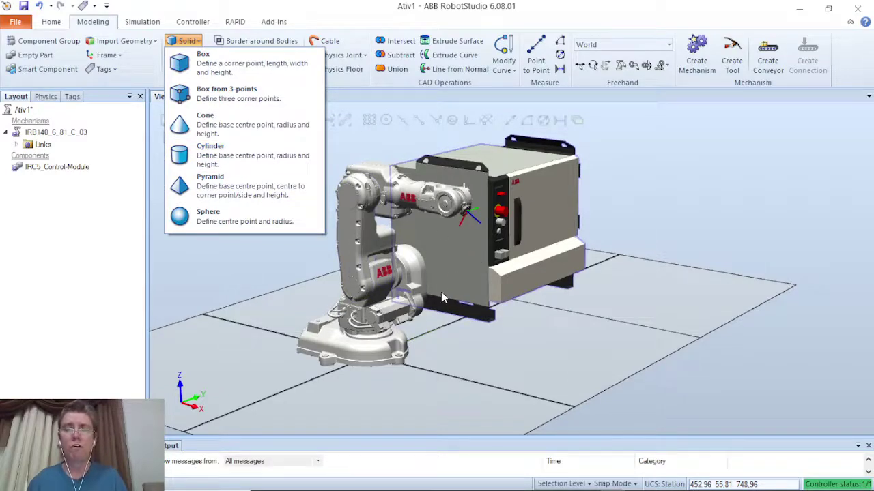
left_click(478, 254)
scroll(452, 270, "up", 3)
scroll(452, 270, "up", 3)
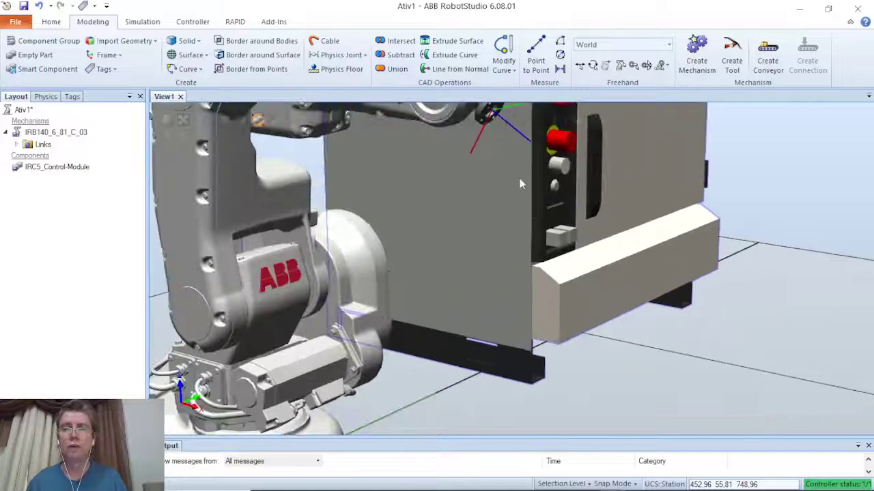
scroll(539, 209, "up", 2)
scroll(367, 315, "up", 4)
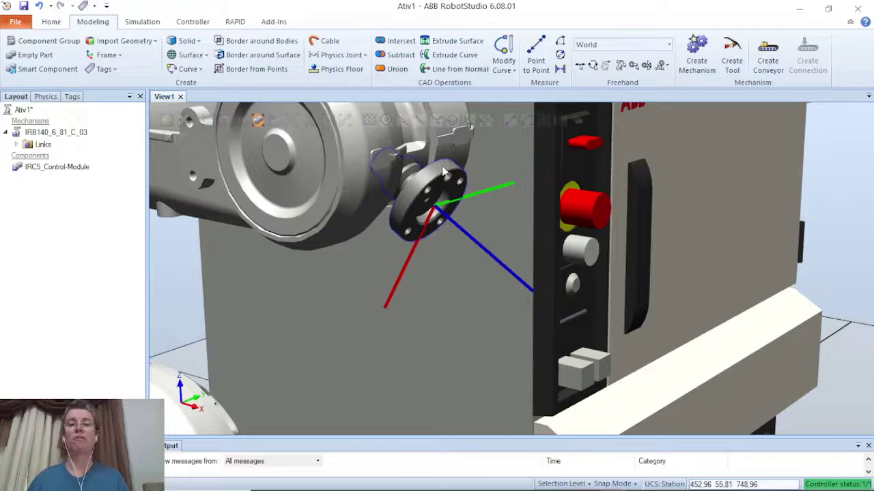
Switch to the IRB 140 product specification in Acrobat Reader and examine the robot tool flange drawing on page 27.
key("alt+Tab")
key("alt+Tab")
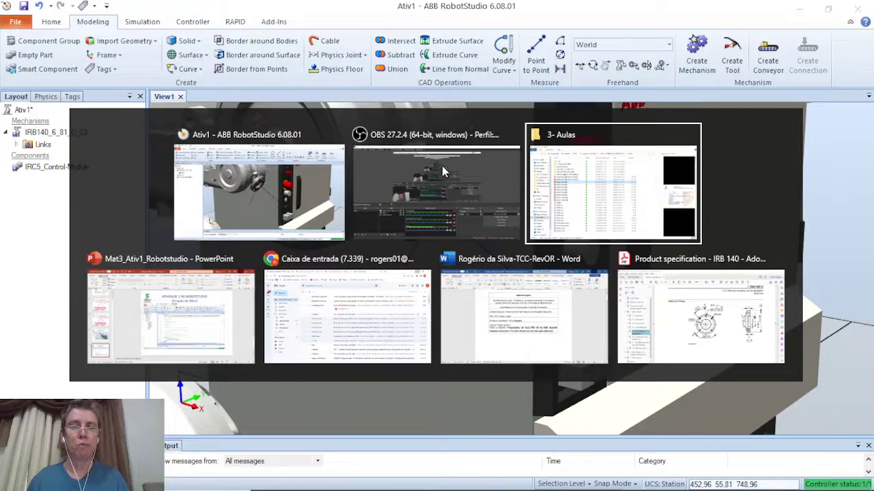
key("alt+Tab")
key("alt+Tab")
key("alt+Tab")
key("alt+Tab")
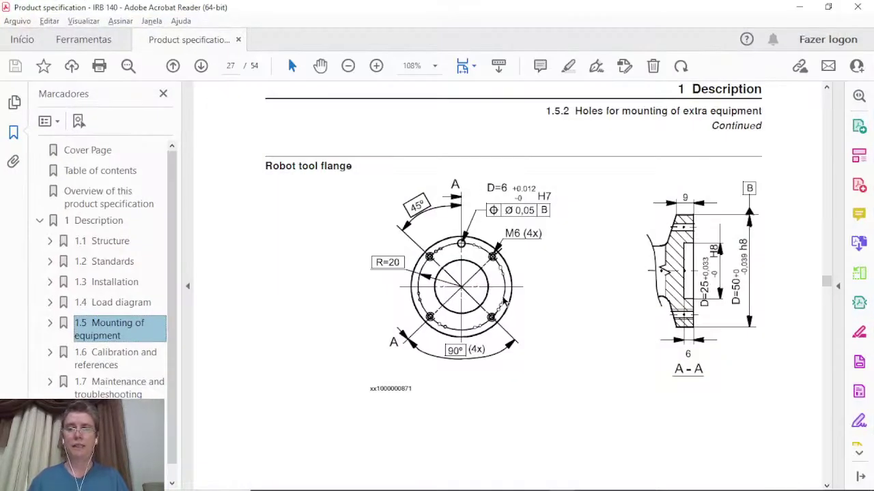
scroll(503, 301, "down", 4, "ctrl")
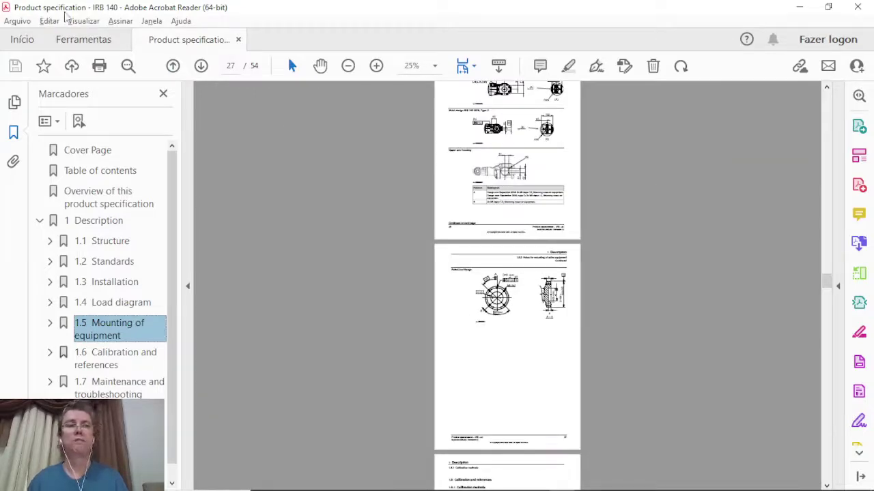
scroll(499, 237, "up", 1, "ctrl")
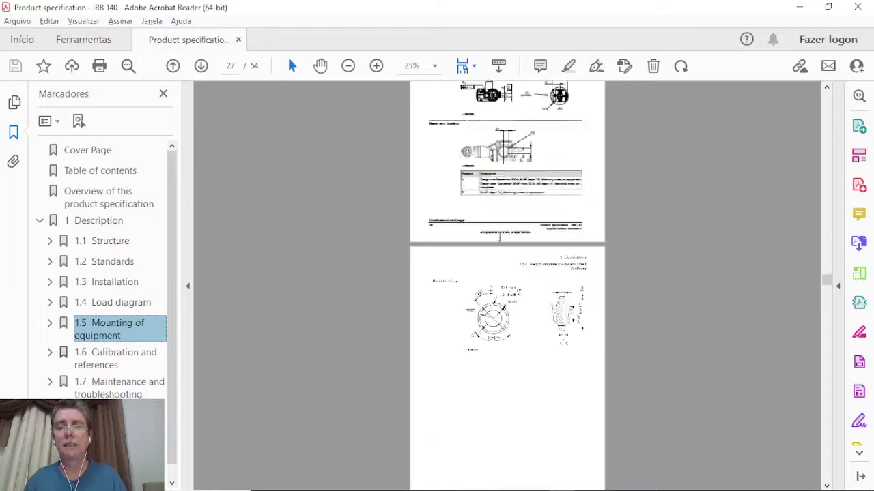
scroll(499, 236, "up", 3, "ctrl")
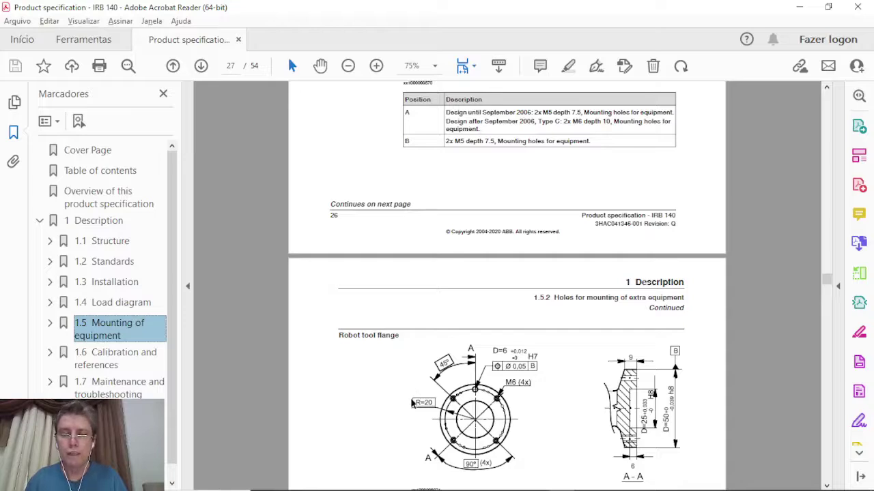
scroll(408, 393, "down", 3)
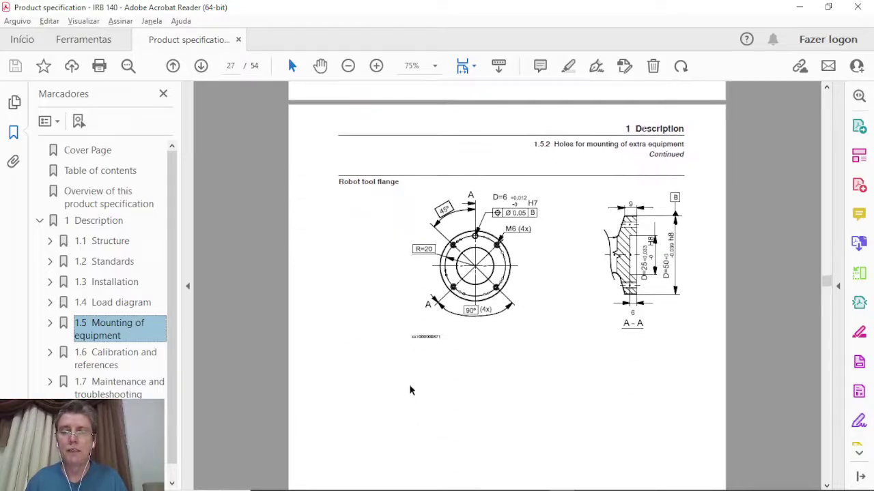
scroll(579, 308, "up", 1, "ctrl")
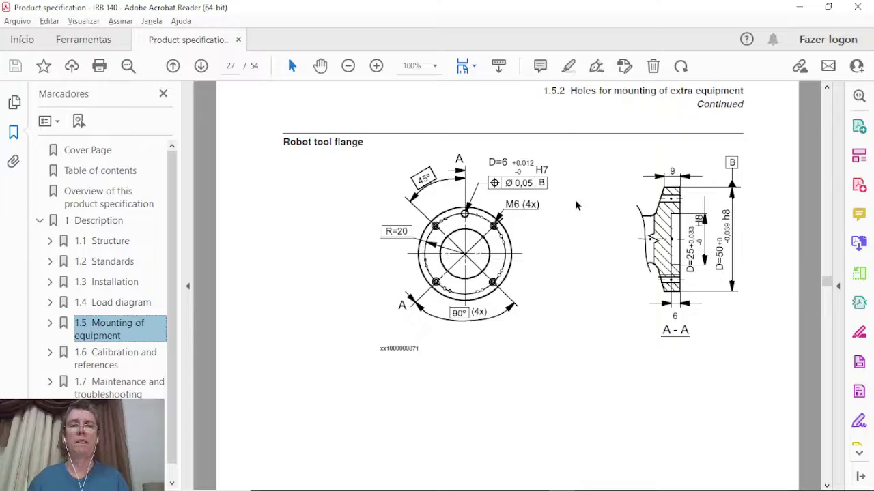
Return to RobotStudio and start creating a solid cylinder.
key("alt+Tab")
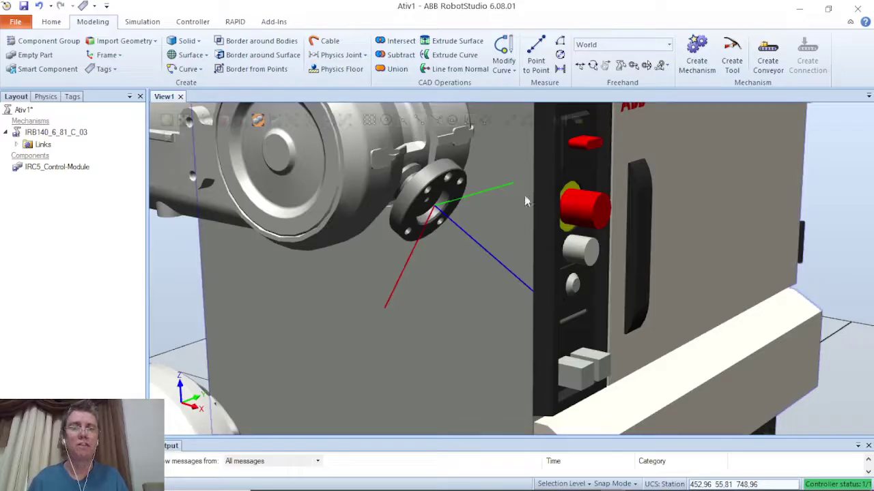
scroll(343, 273, "down", 5)
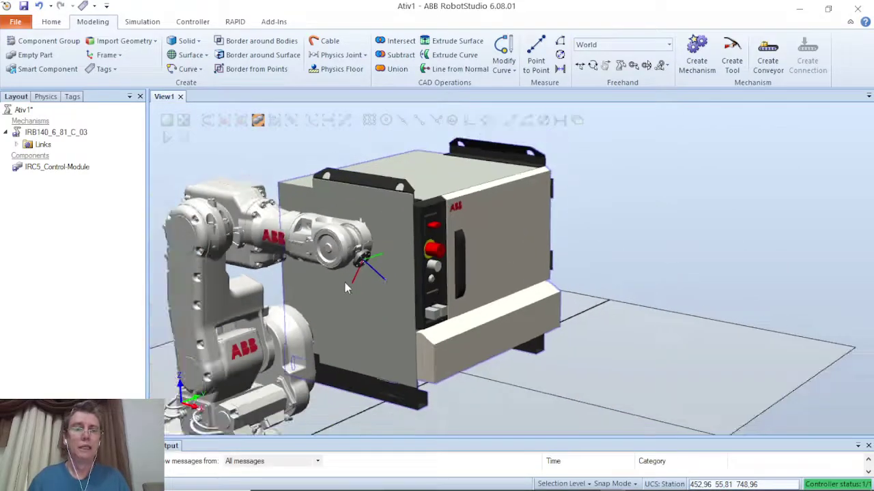
left_click(200, 41)
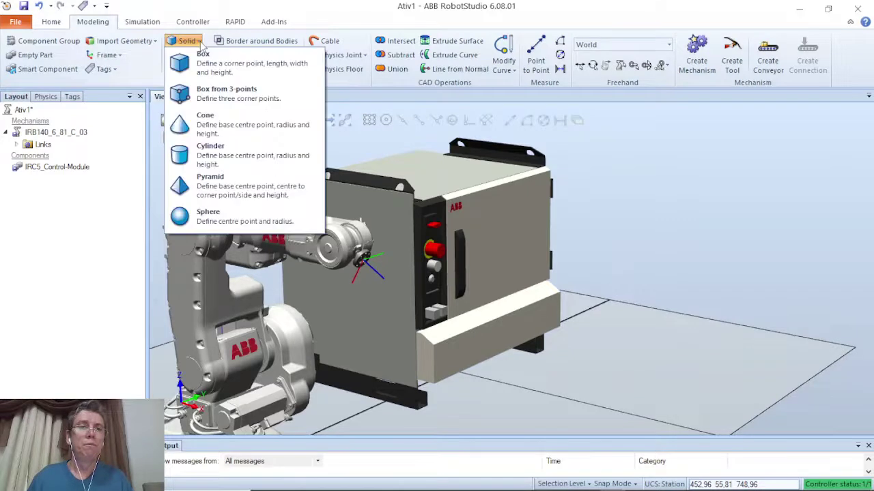
left_click(211, 157)
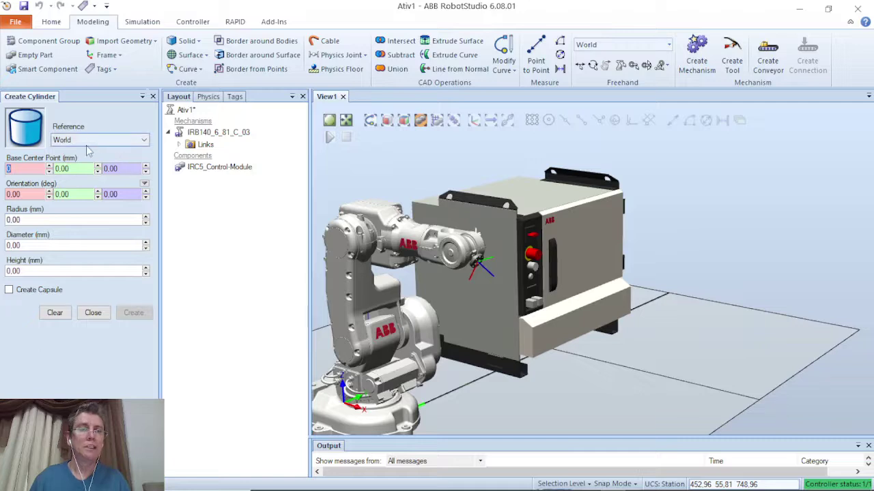
Look through the robot's links in the layout, the physics objects, and the paths and targets, then return to the layout.
left_click(179, 146)
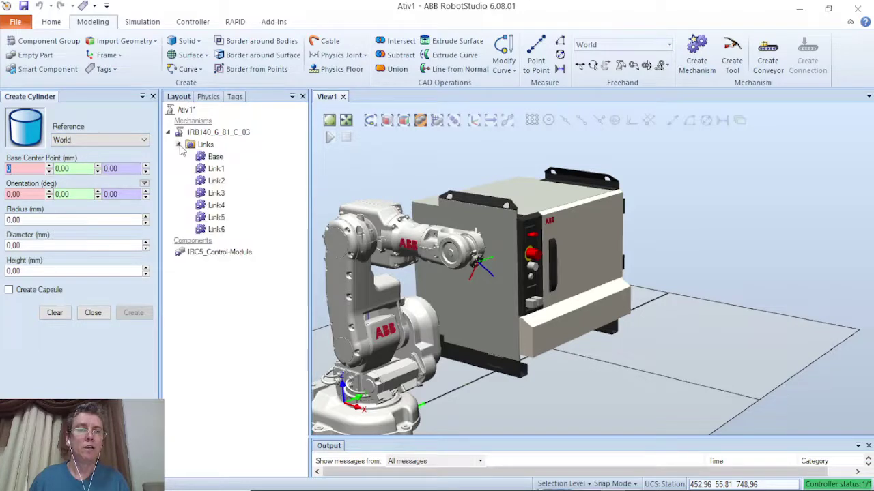
left_click(207, 99)
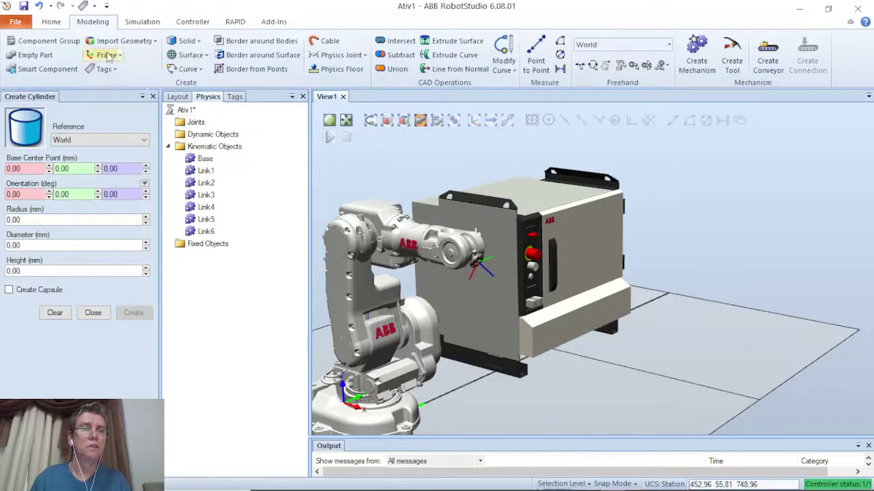
left_click(52, 22)
left_click(213, 98)
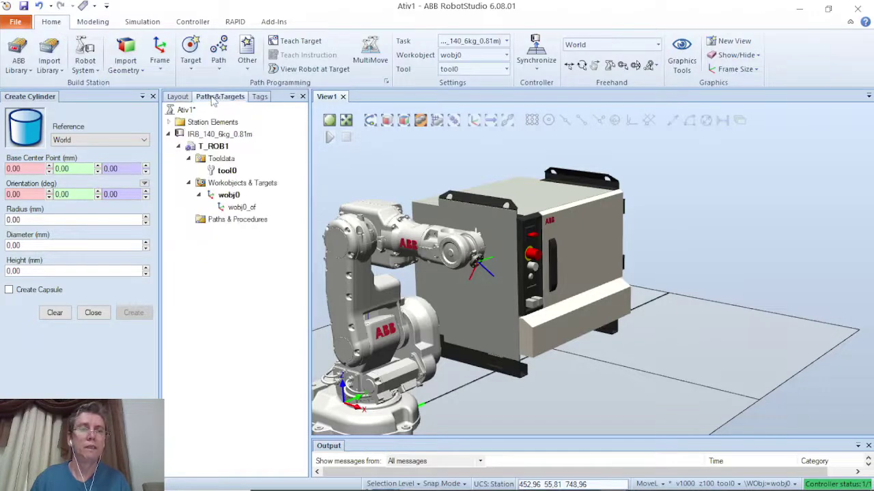
left_click(179, 97)
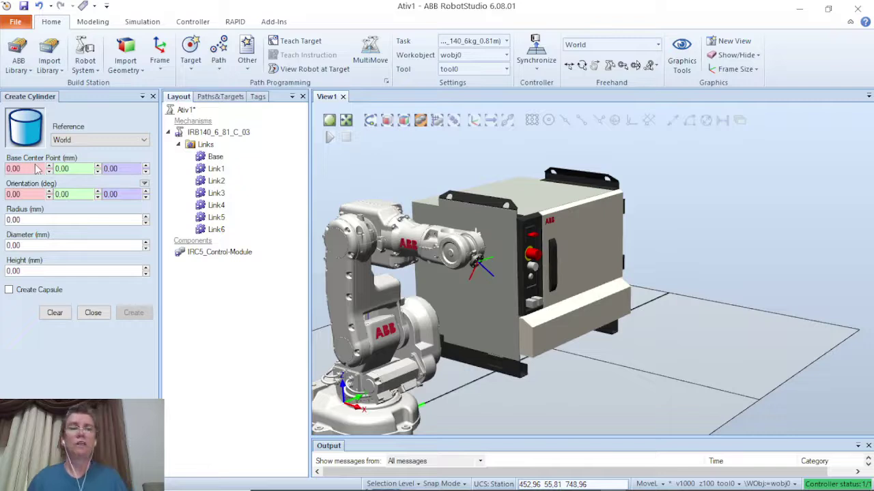
Create a solid cylinder with radius 25 mm and height 10 mm, based at the world origin.
left_click(11, 169)
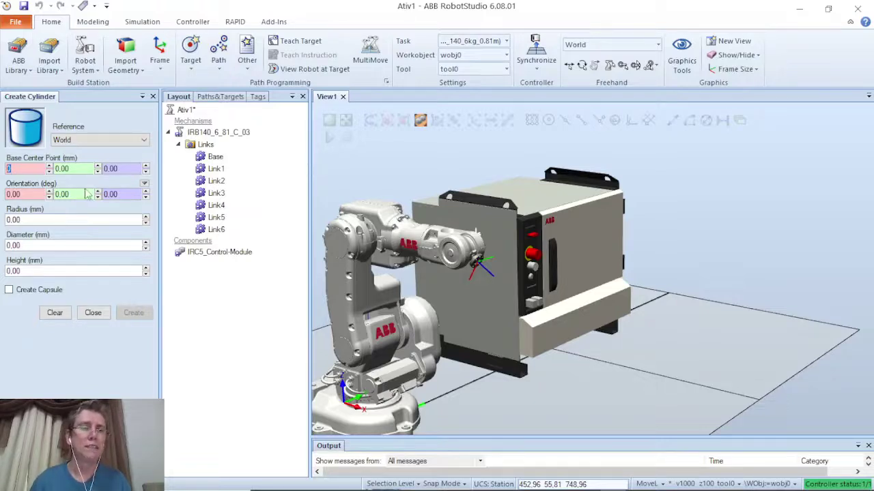
left_click(58, 220)
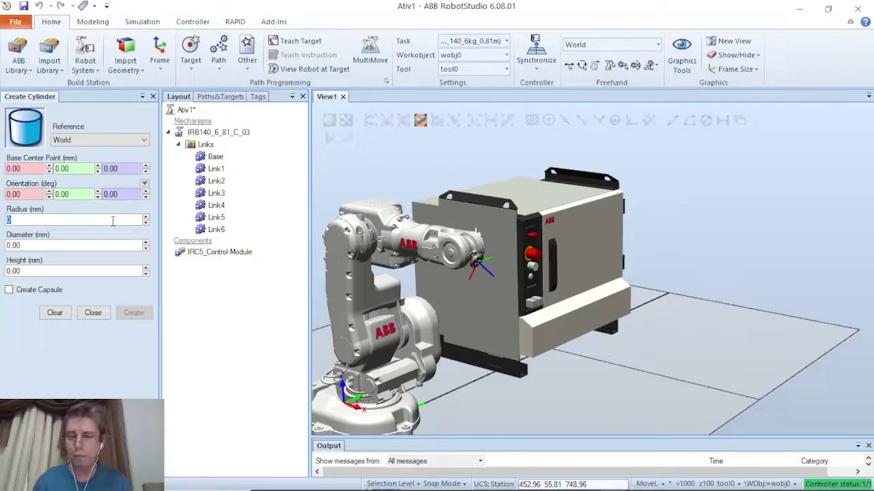
type("25")
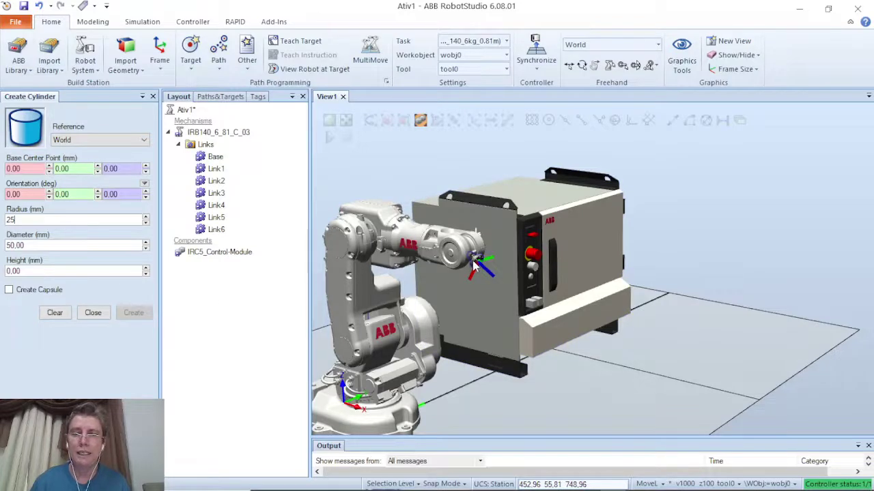
left_click(10, 271)
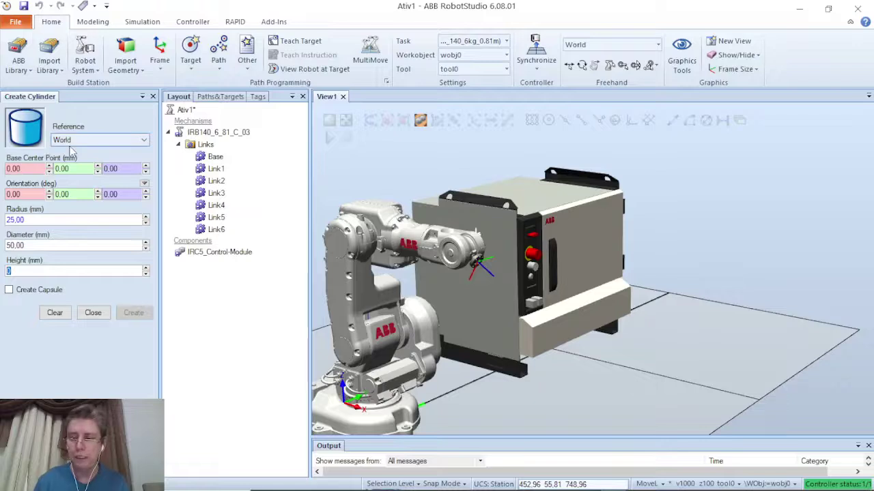
type("1")
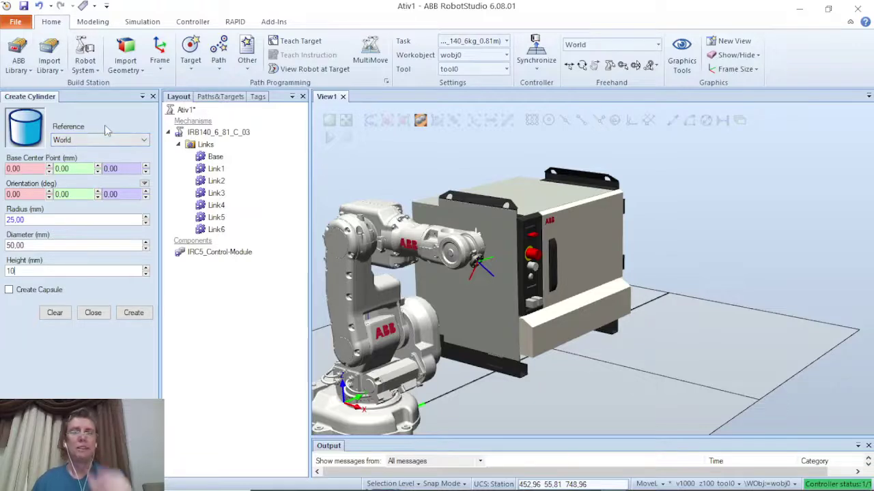
left_click(132, 313)
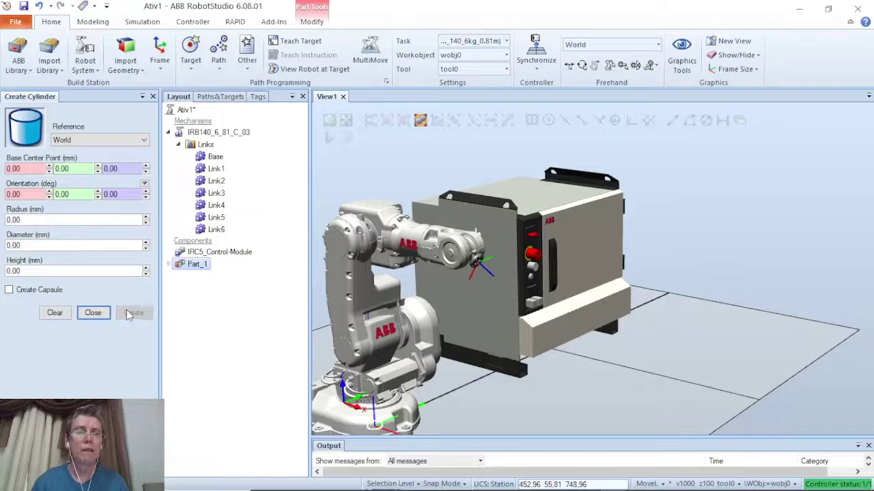
Expand the new cylinder part in the layout and rename the part Tool_Caneta.
left_click(195, 265)
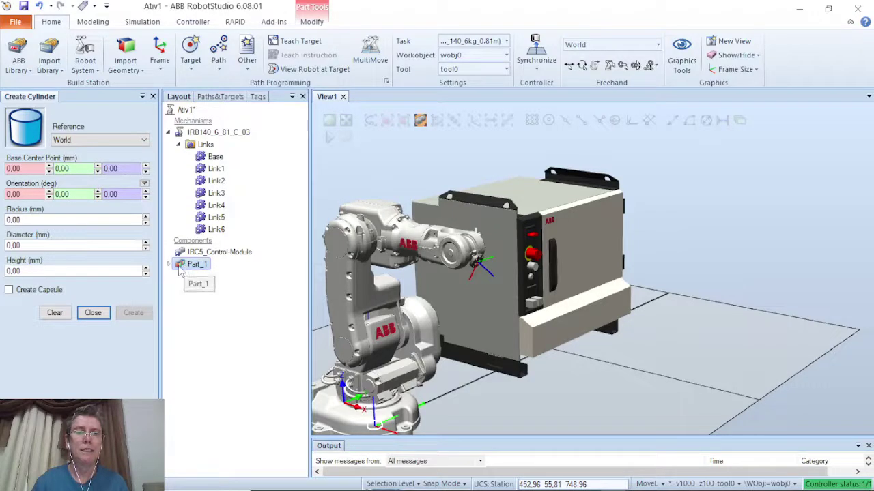
left_click(168, 264)
left_click(204, 277)
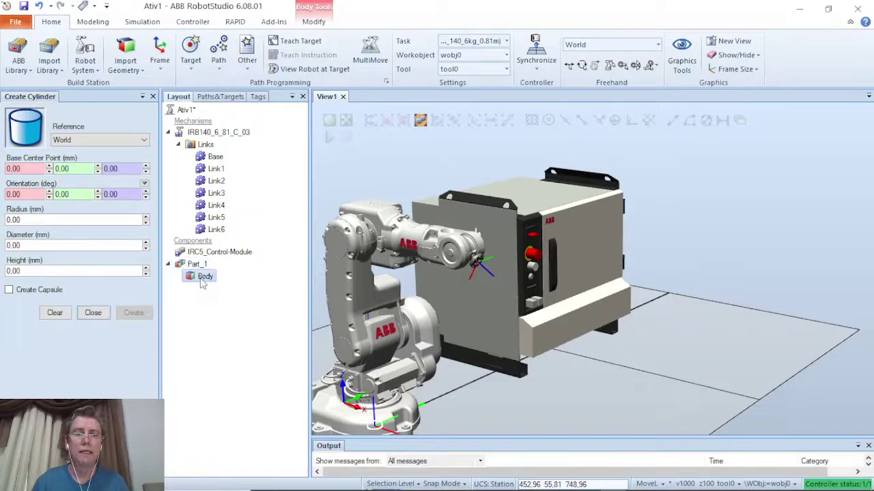
scroll(526, 336, "up", 5)
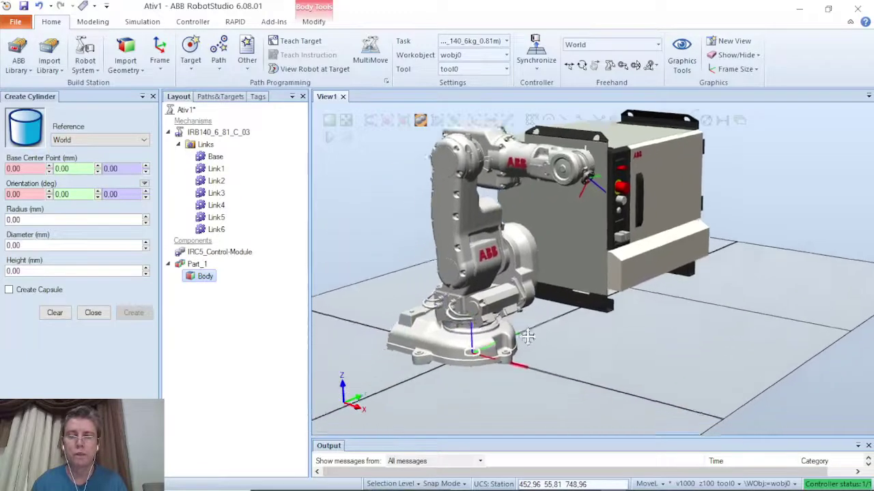
scroll(529, 337, "up", 4)
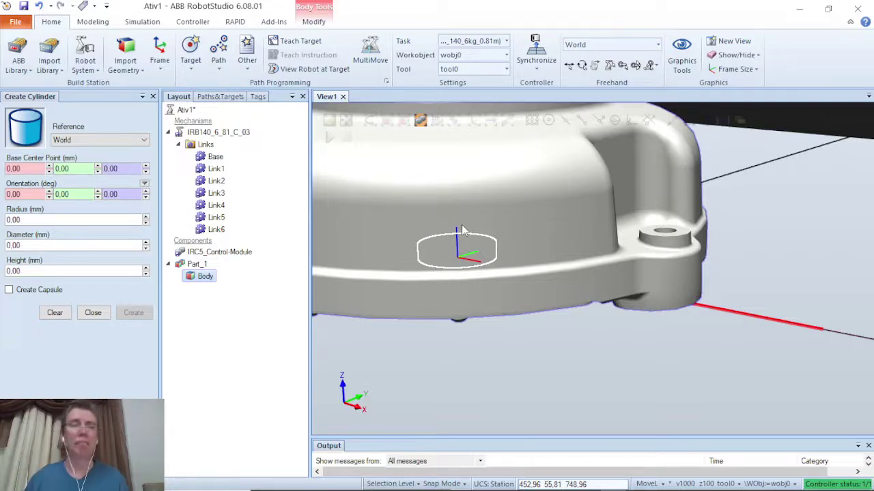
right_click(201, 266)
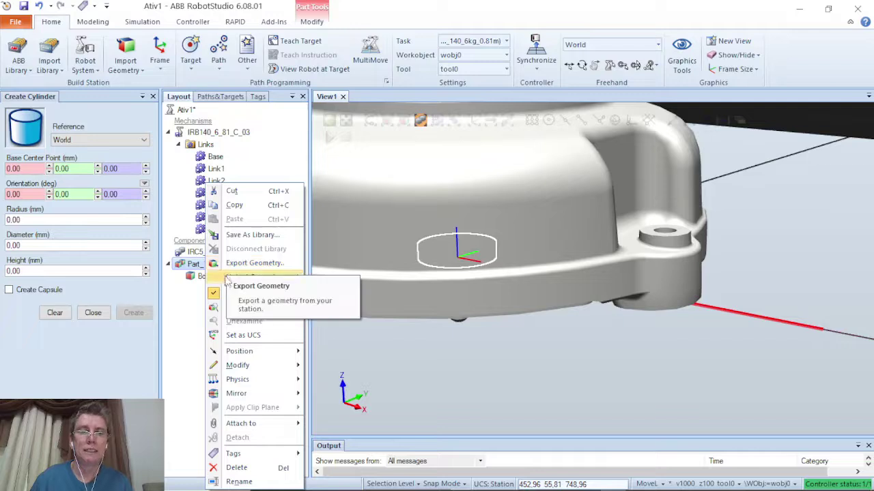
left_click(240, 481)
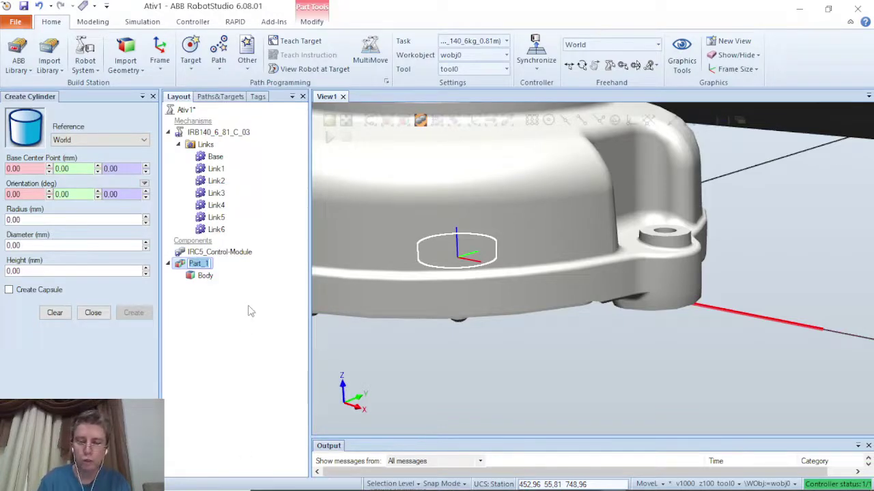
type("Tool")
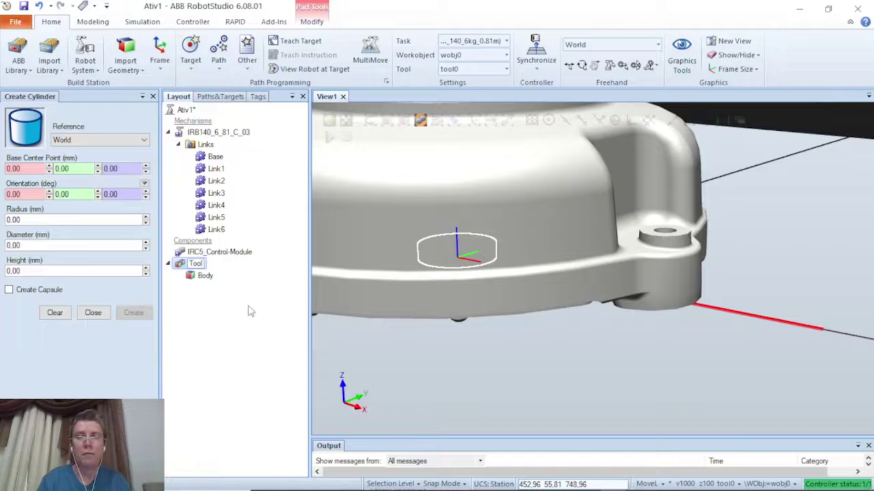
type("_Caneta")
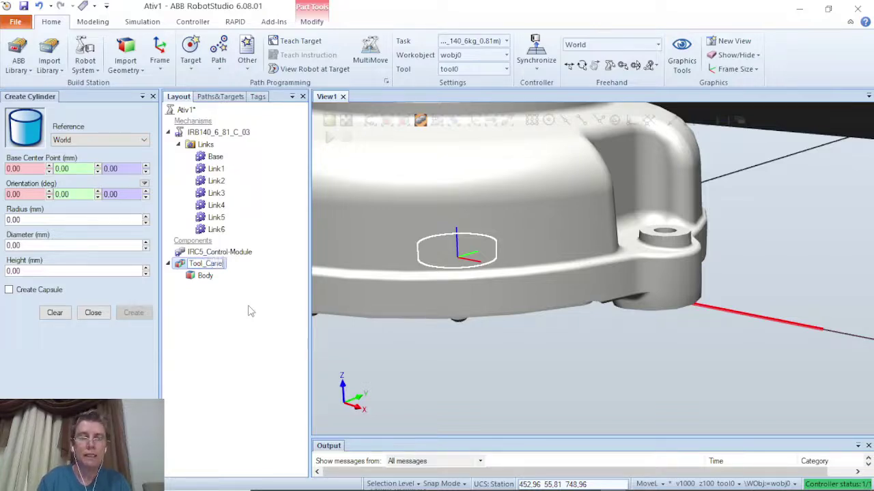
key("BackSpace")
type("ta")
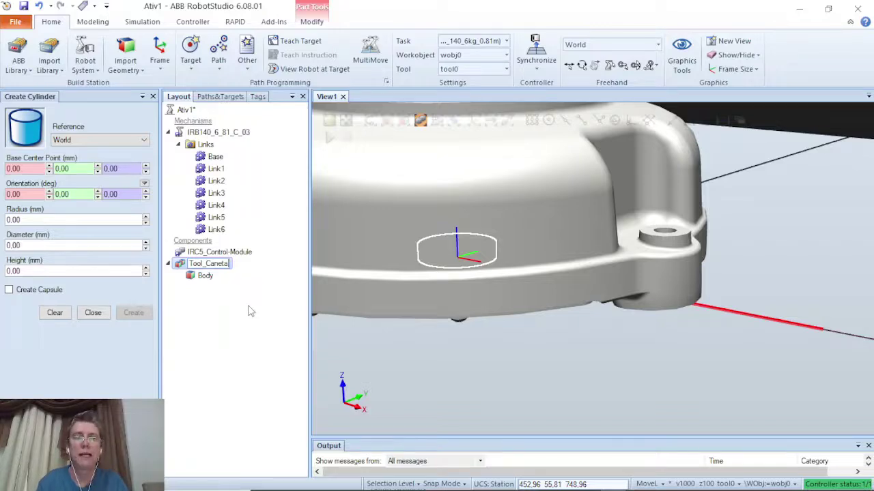
key("Return")
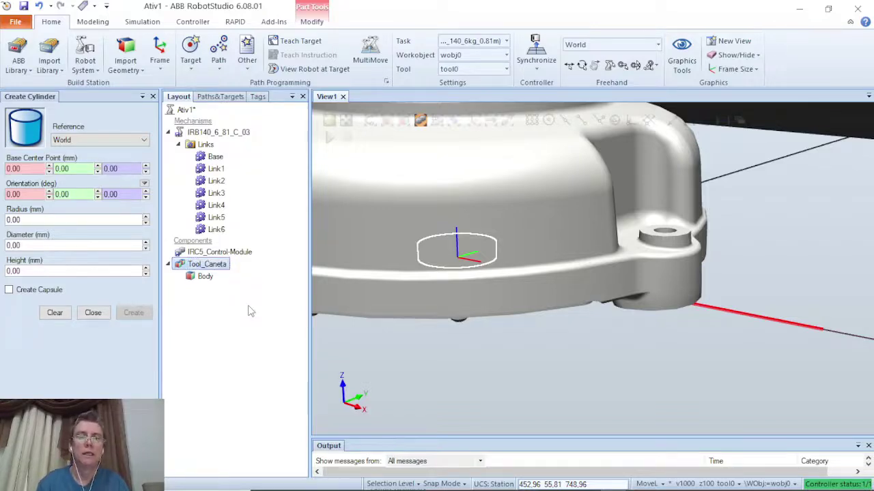
Rename the body inside Tool_Caneta as Parte1.
left_click(207, 277)
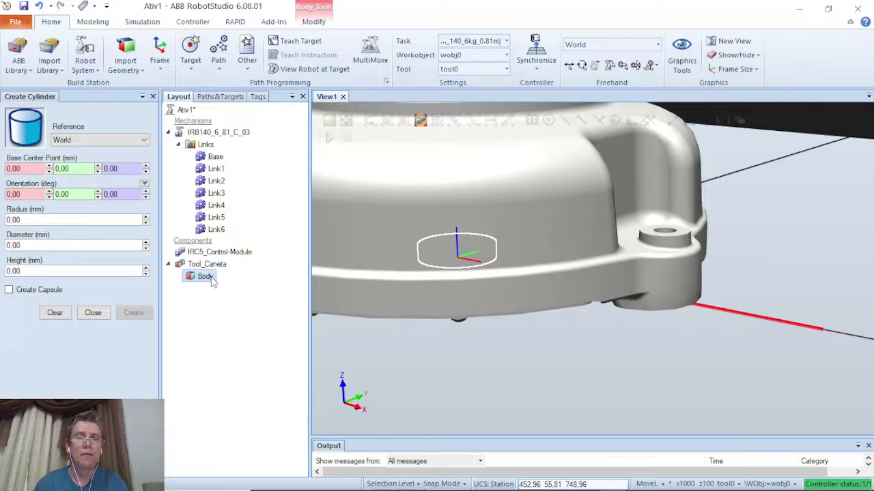
right_click(213, 282)
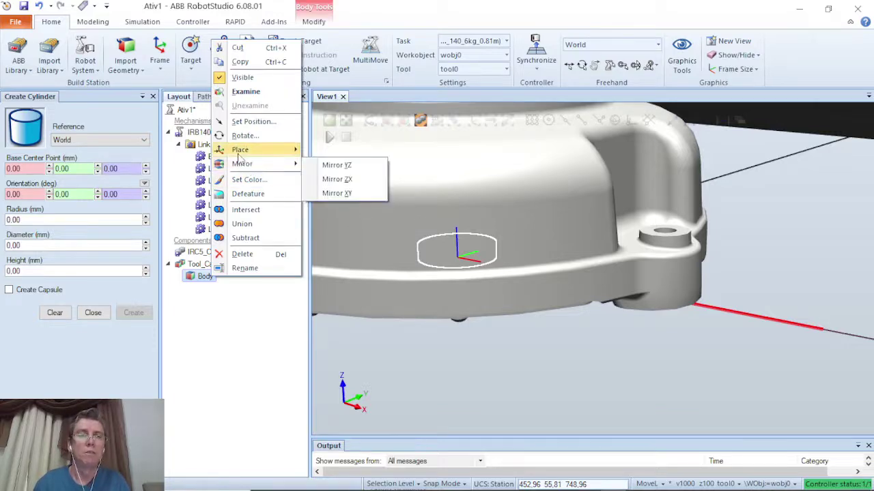
left_click(244, 269)
type("Parte")
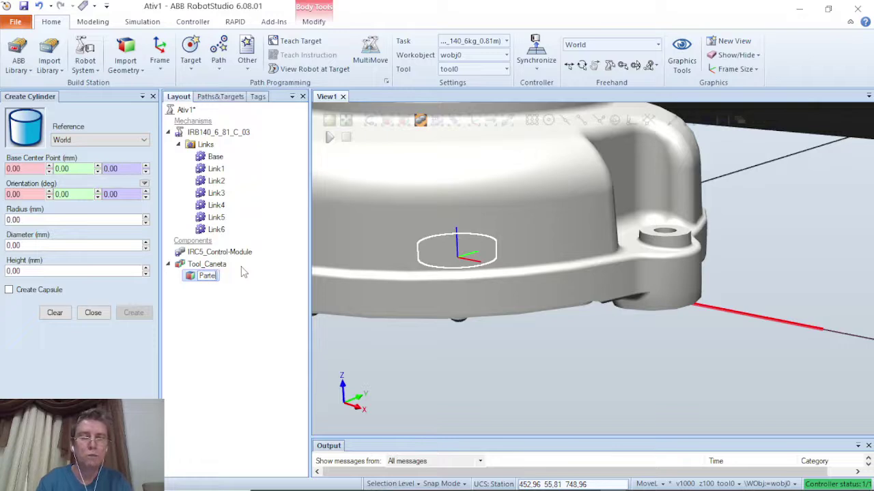
type("1")
key("Return")
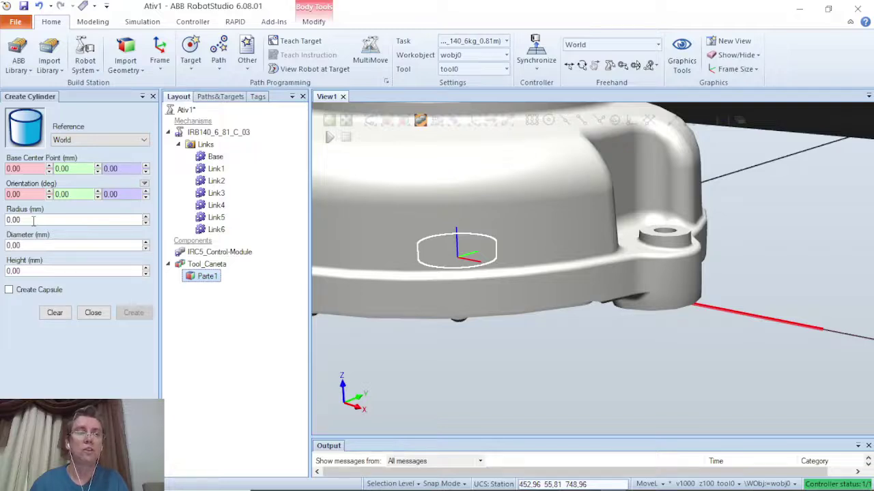
Create a second cylinder with radius 5 mm and height 70 mm, with its base center at Z 10 mm.
left_click_drag(34, 221, 7, 209)
type("5")
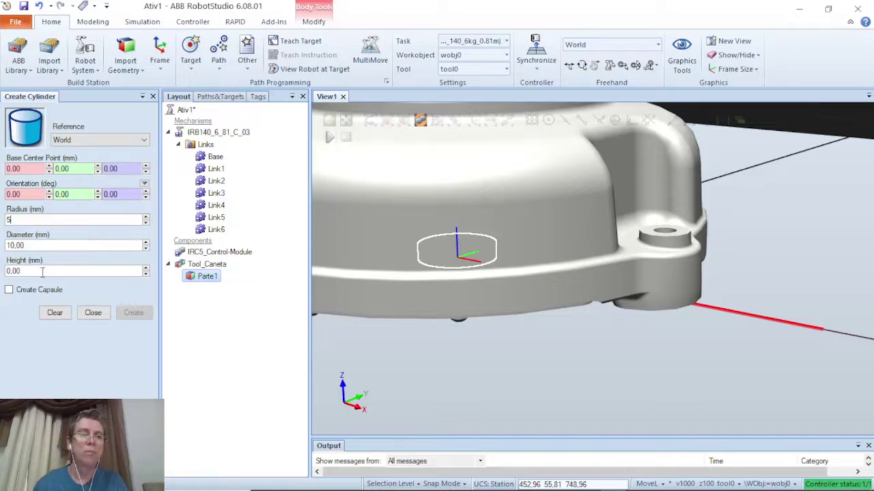
left_click_drag(42, 272, 2, 271)
type("70")
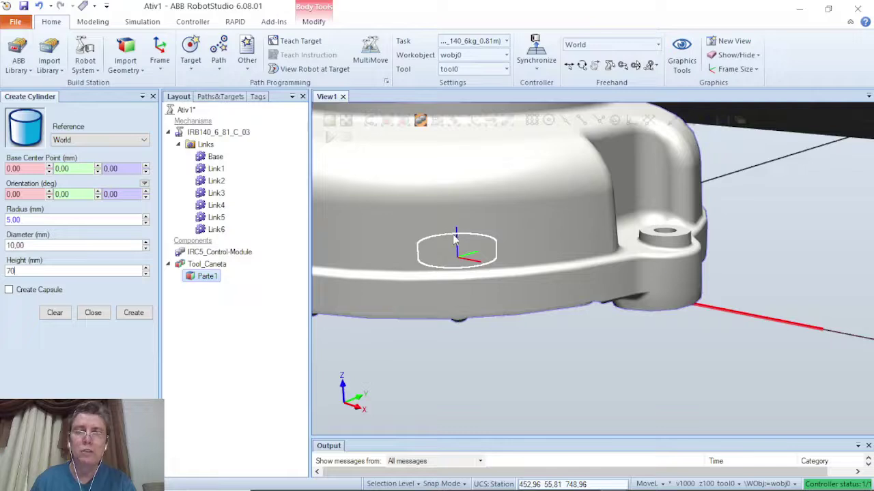
left_click(108, 168)
type("10")
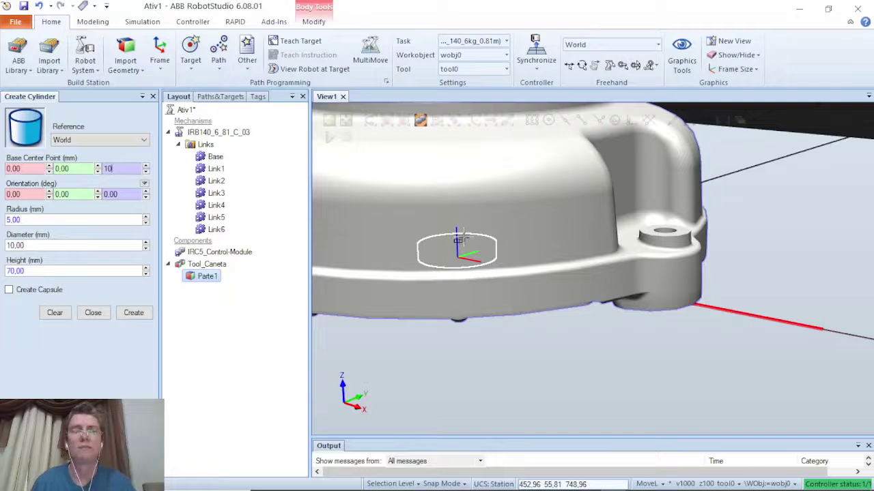
left_click(134, 313)
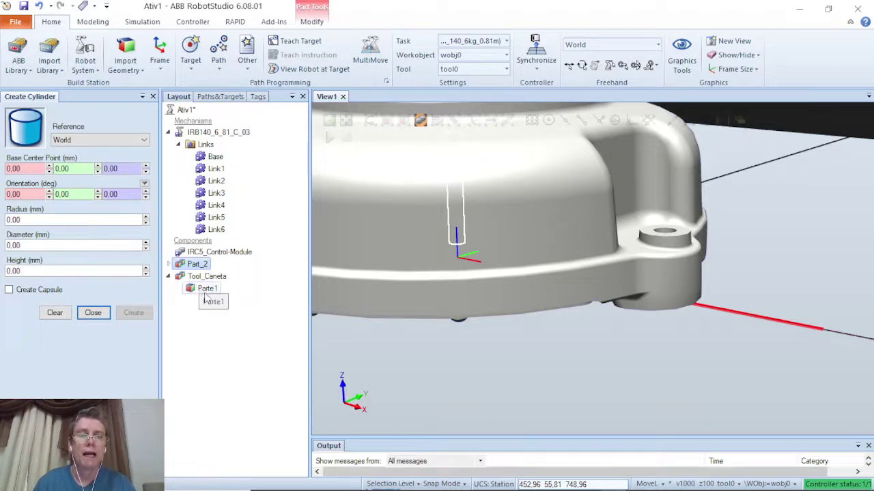
Move the second cylinder's body from Part_2 into Tool_Caneta and delete the emptied part.
left_click(168, 264)
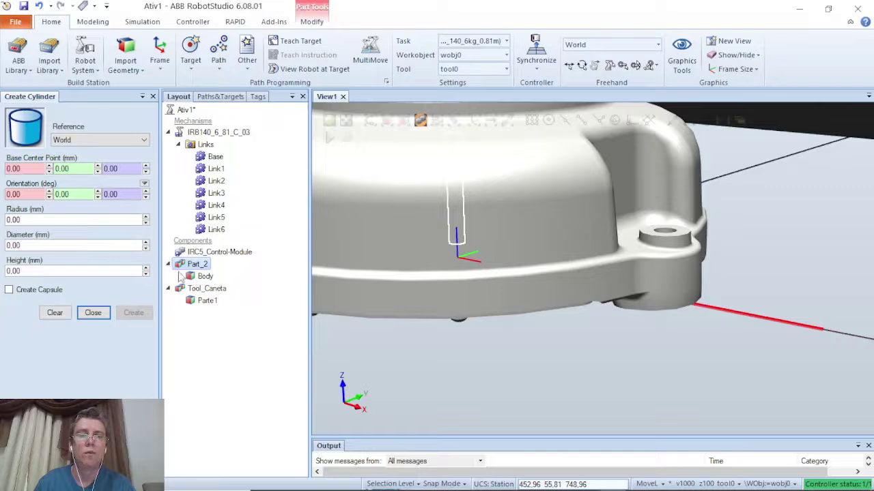
left_click_drag(200, 276, 204, 296)
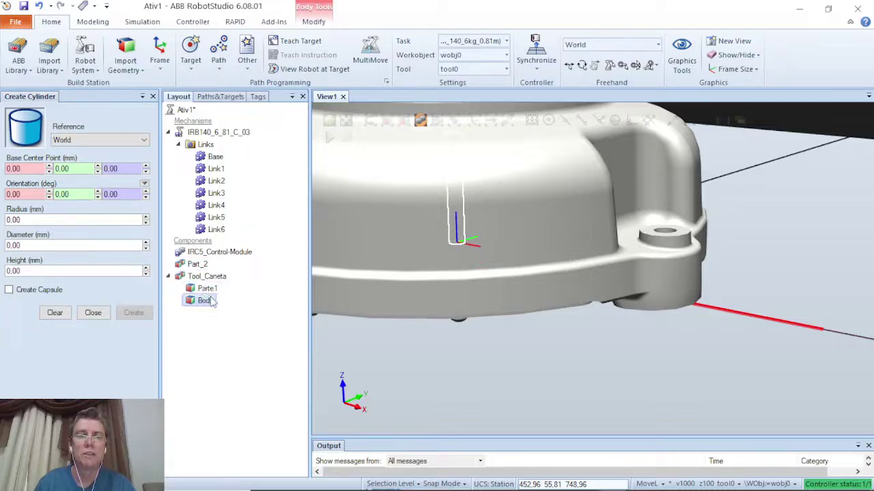
left_click(196, 265)
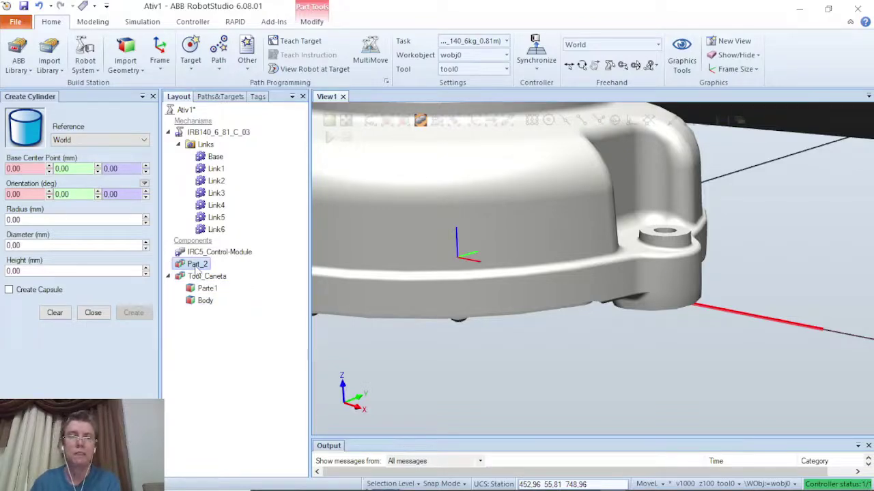
key("Delete")
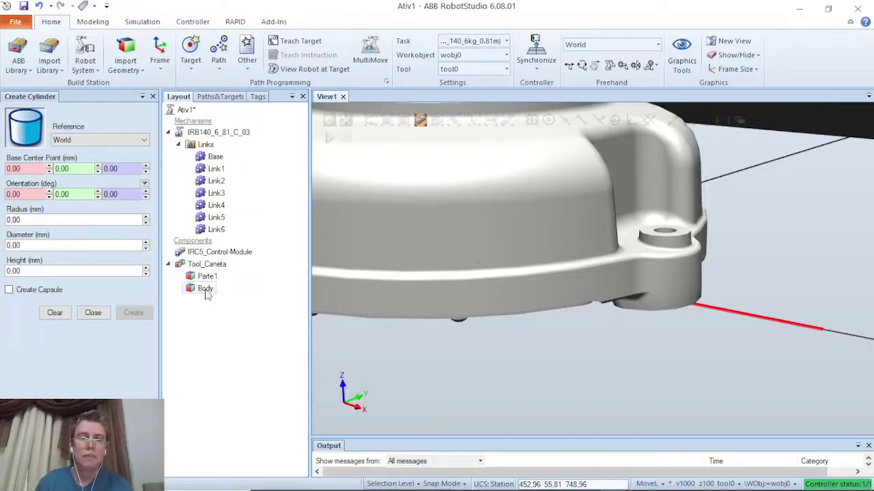
Rename the body moved into Tool_Caneta as Parte2.
left_click(206, 289)
left_click(206, 289)
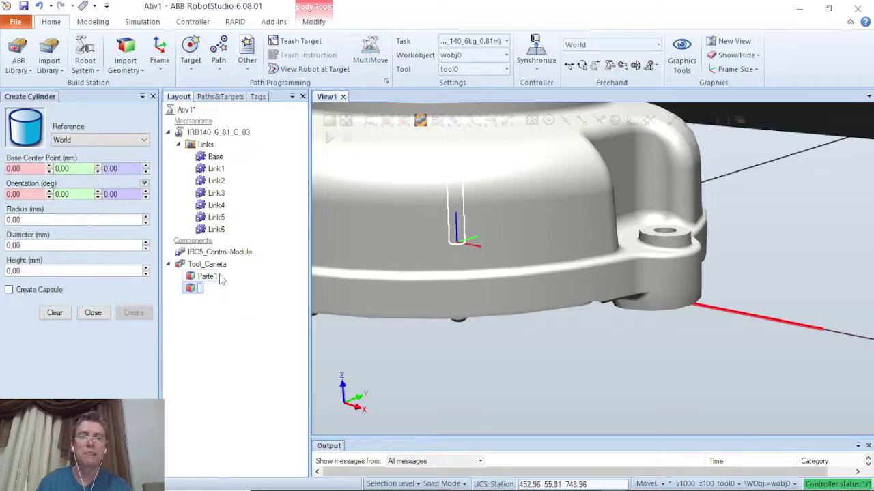
type("Parte")
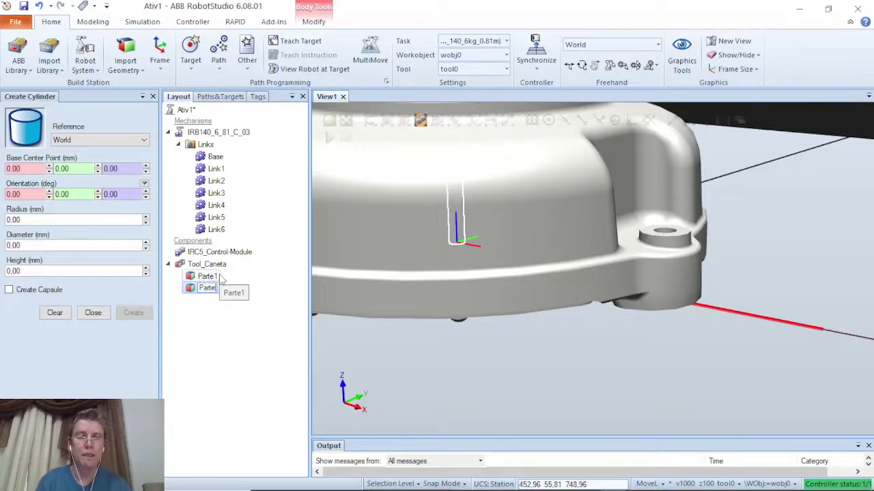
type("2")
key("Return")
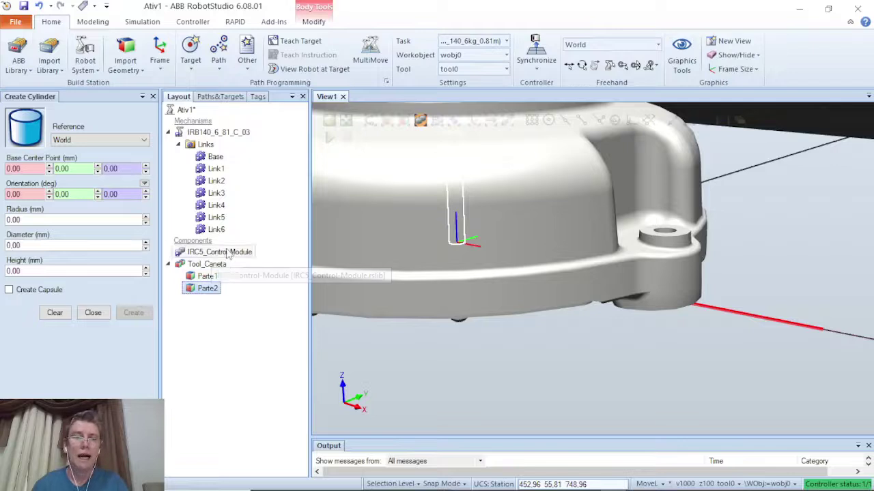
Select Tool_Caneta and start creating a cone solid for the pen's tip.
left_click(219, 267)
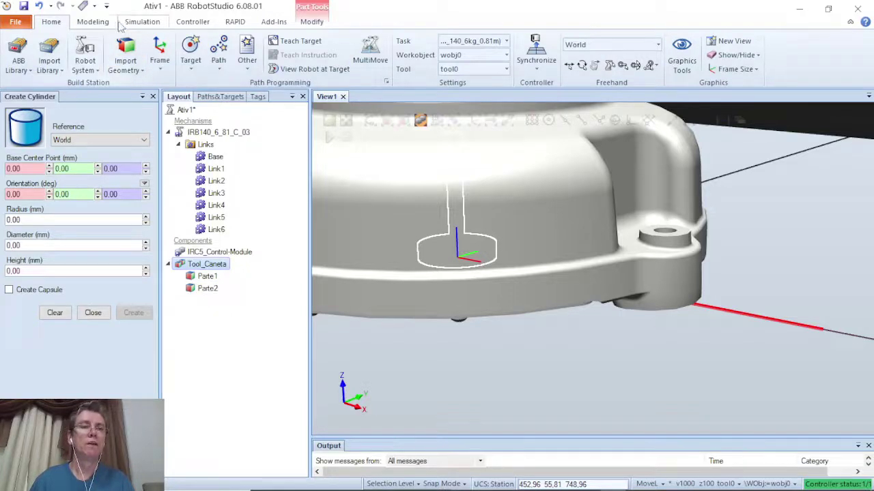
left_click(93, 22)
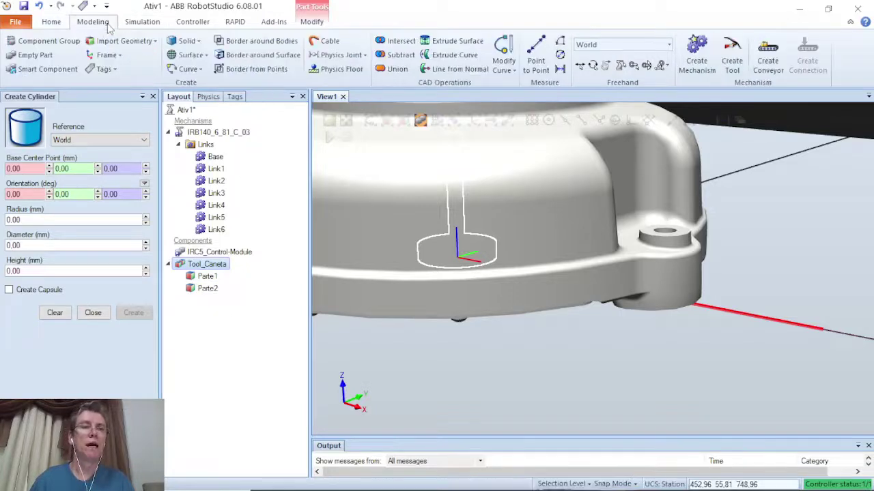
left_click(187, 42)
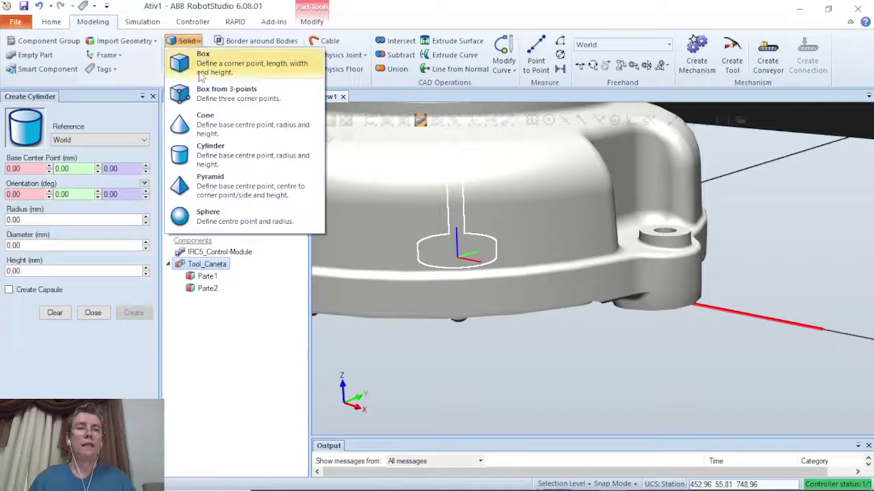
left_click(197, 128)
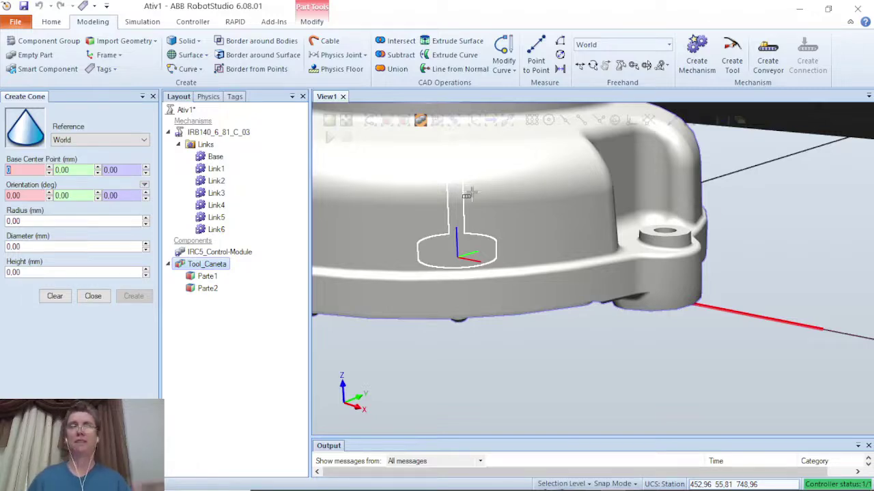
Create a cone with its base center at Z 80 mm, radius 5 mm and height 10 mm.
left_click(126, 173)
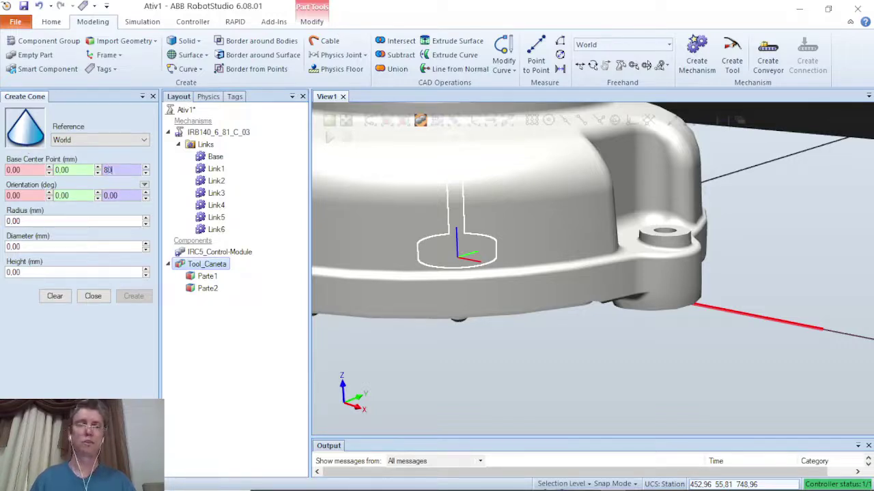
left_click(48, 221)
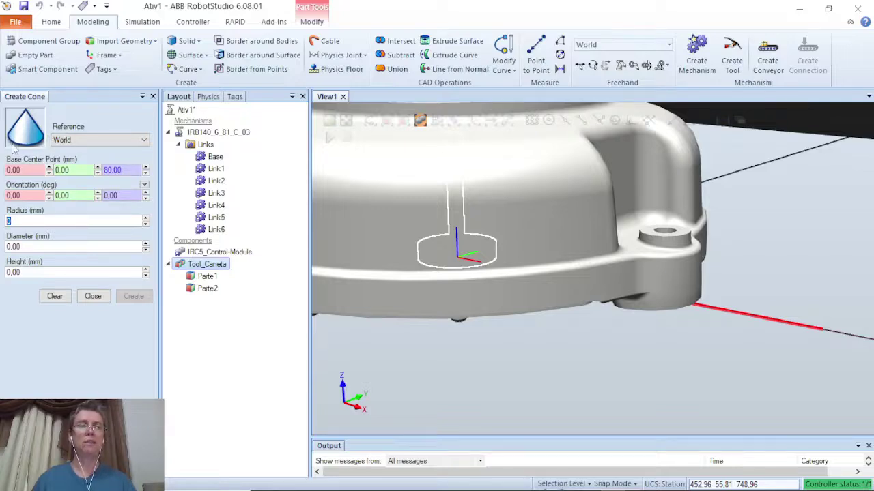
type("5")
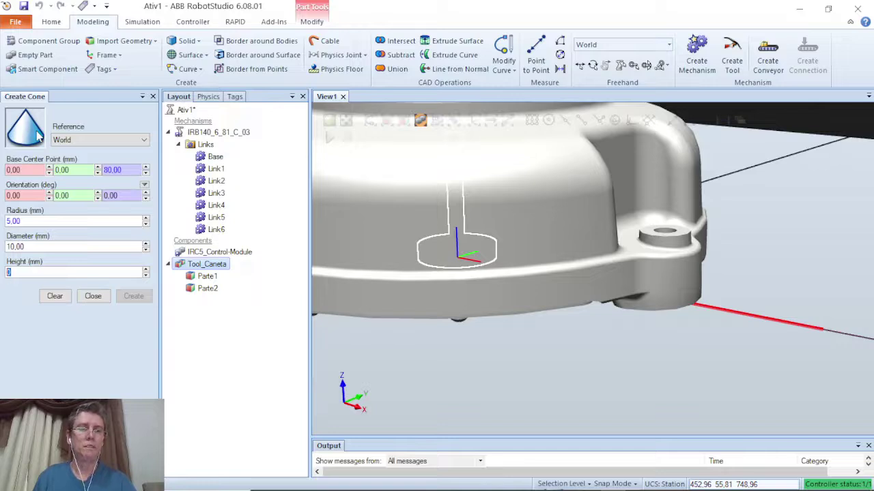
type("1")
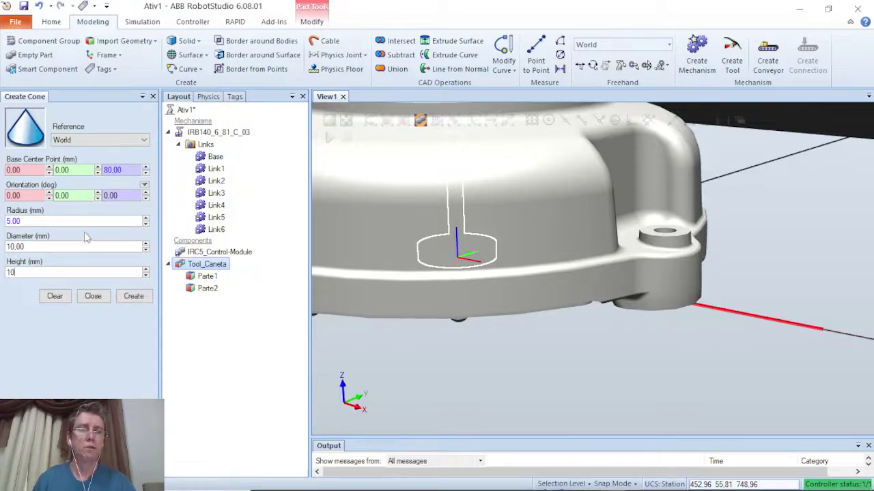
left_click(134, 300)
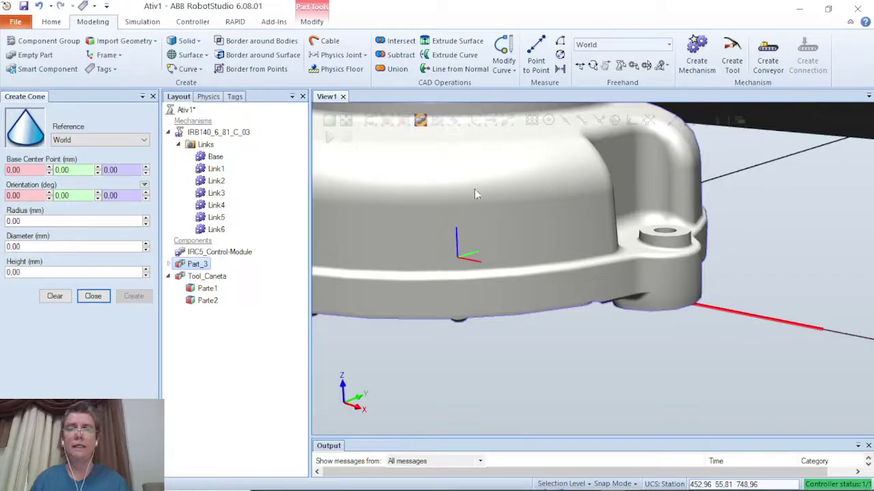
Undo the creation of the cone.
scroll(471, 211, "down", 3)
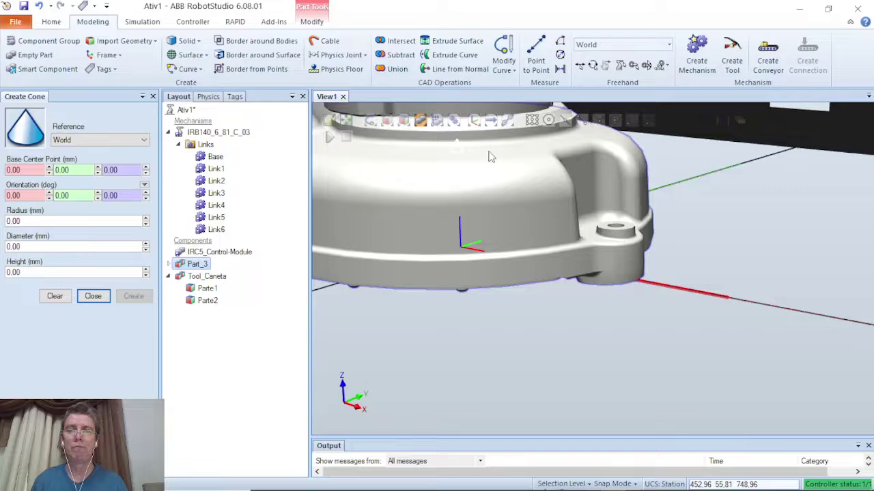
left_click_drag(490, 157, 501, 199, "ctrl+shift")
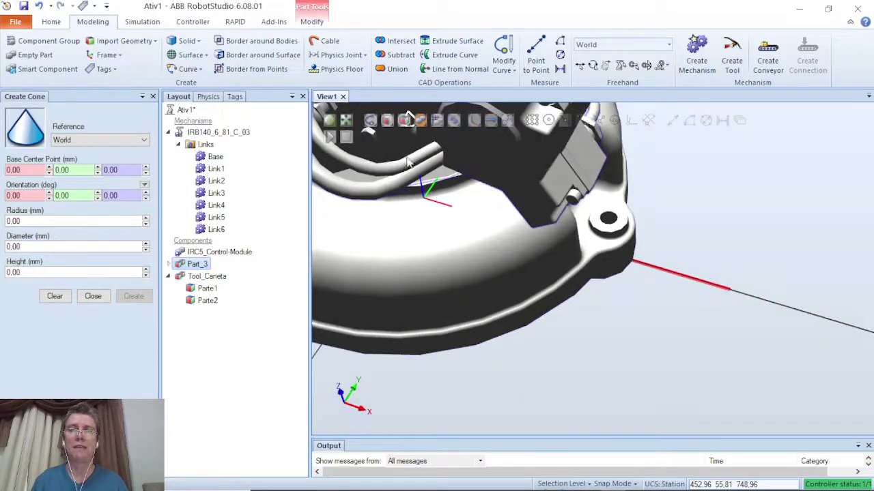
left_click(444, 169)
left_click_drag(443, 169, 462, 205, "ctrl")
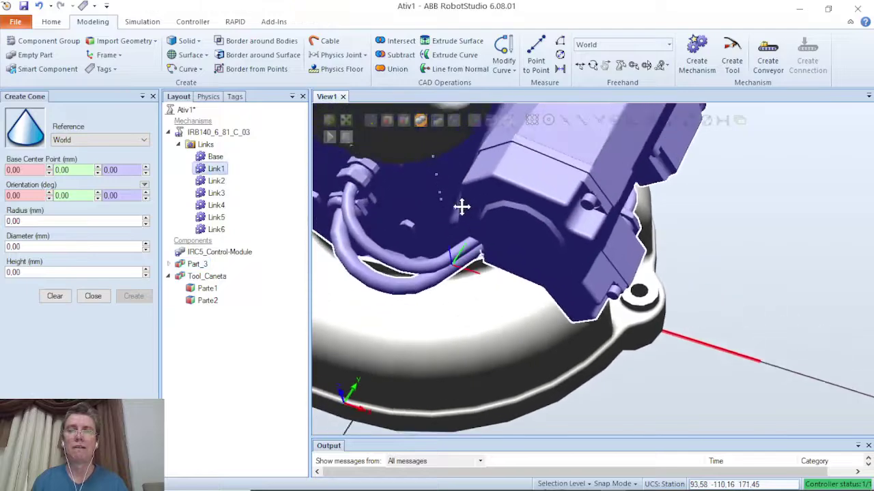
key("ctrl+z")
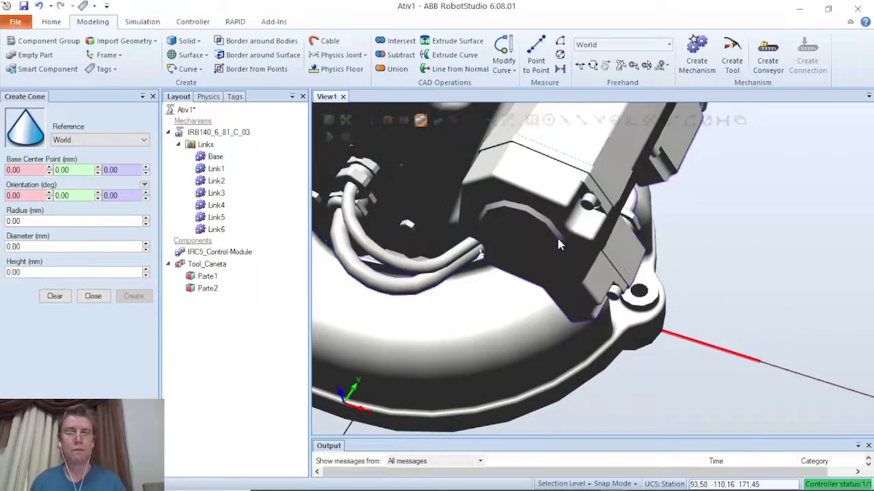
scroll(604, 213, "down", 6)
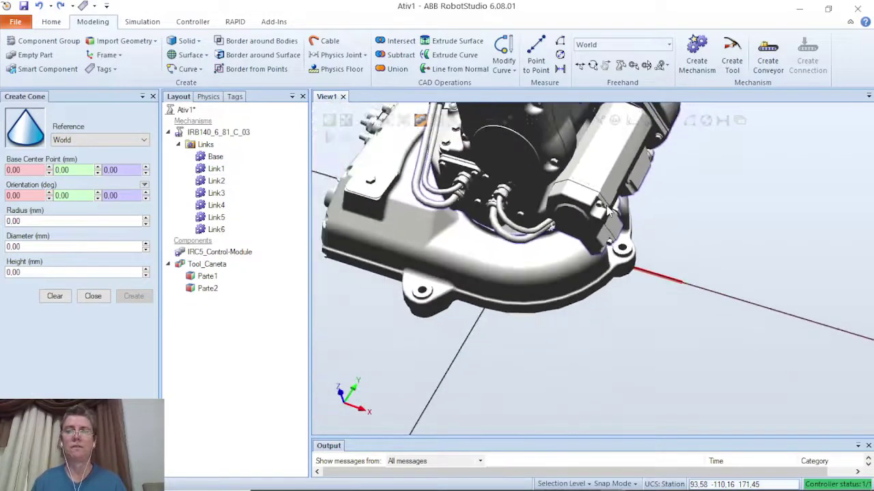
left_click_drag(667, 253, 597, 247, "ctrl")
left_click_drag(553, 230, 520, 294, "ctrl+shift")
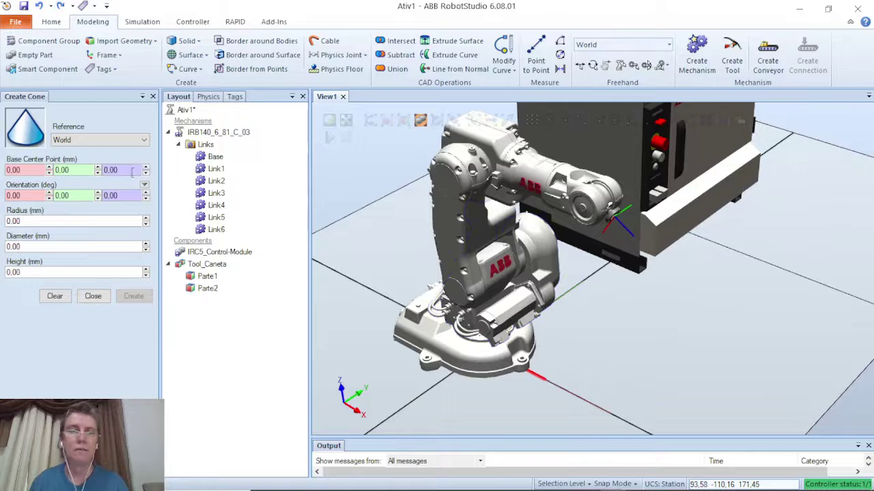
Create the tip cone again with radius 5 mm and height 10 mm, its base center at Z 80 mm.
left_click(197, 266)
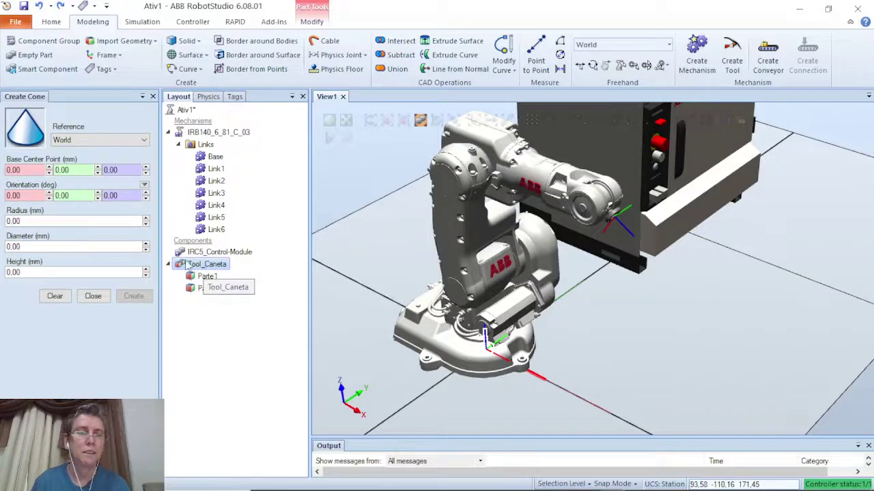
scroll(455, 266, "up", 4)
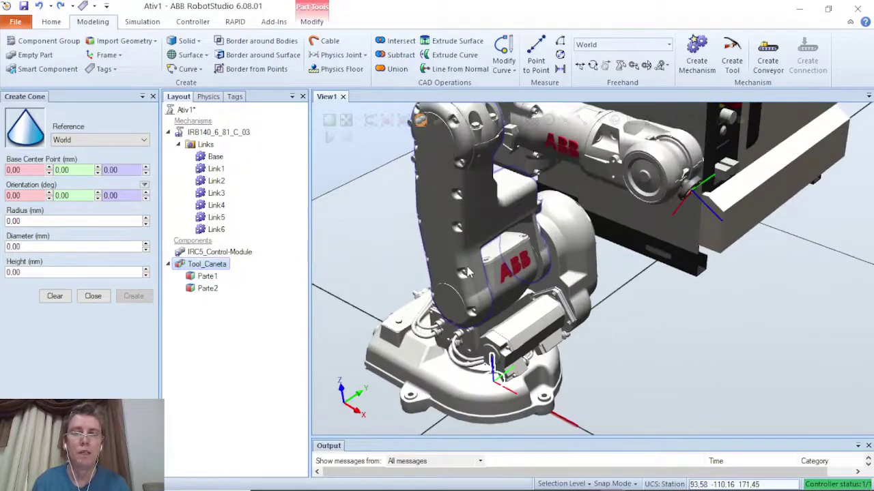
scroll(455, 266, "down", 3)
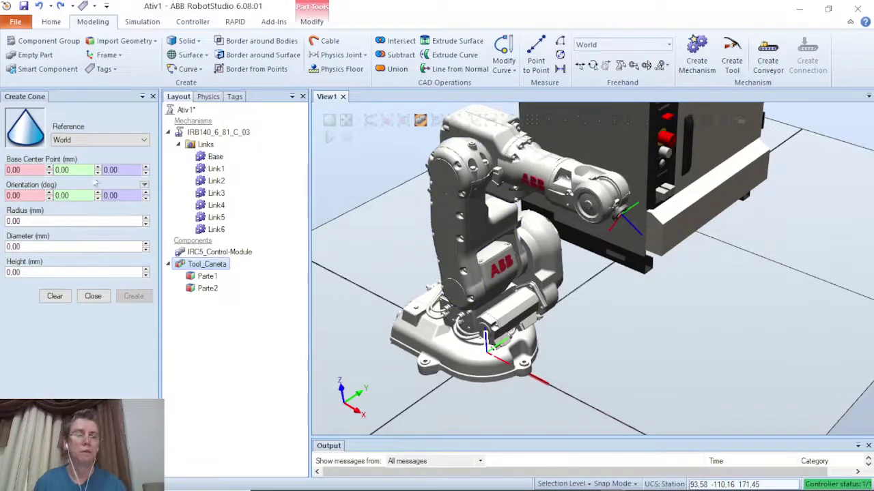
left_click(119, 170)
key("BackSpace")
type("80")
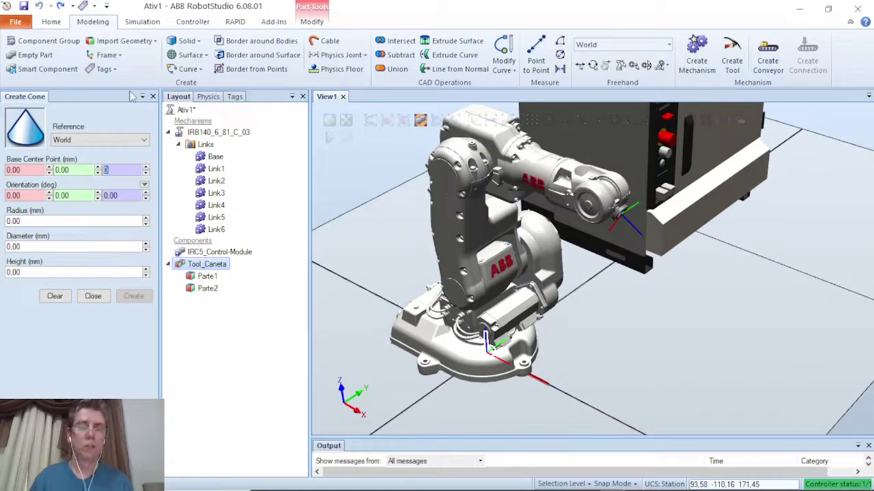
left_click(40, 221)
type("5")
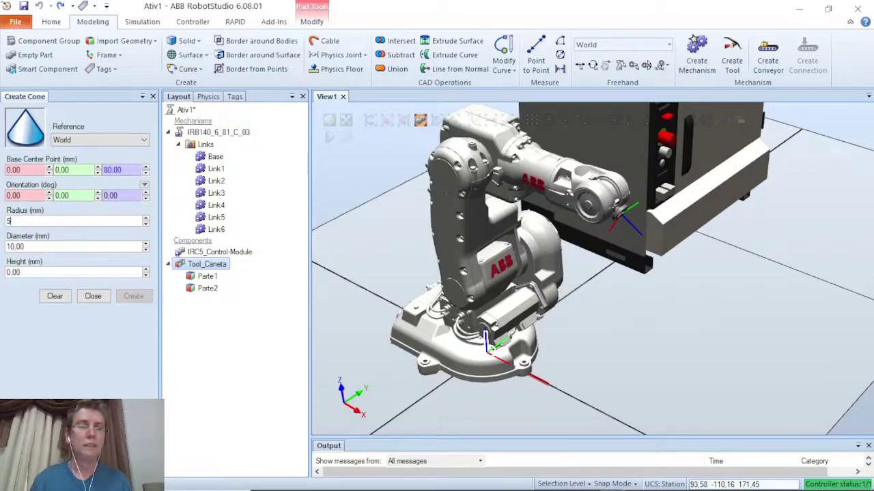
left_click(37, 271)
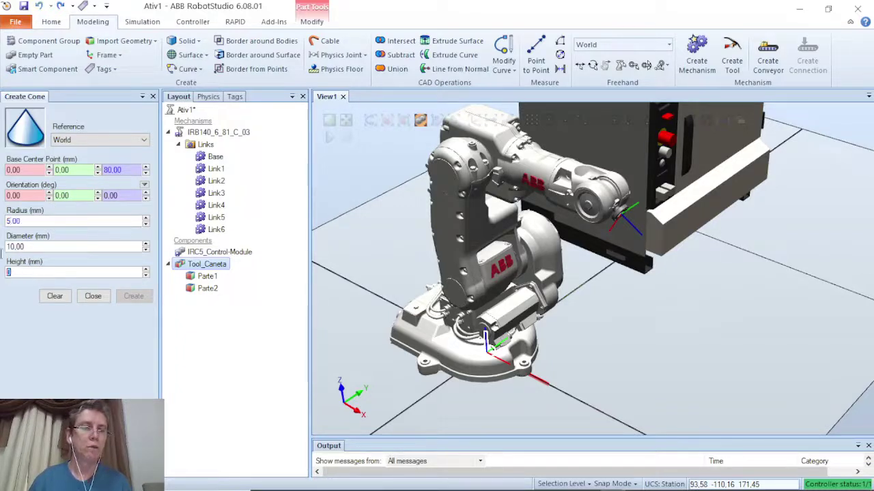
type("10")
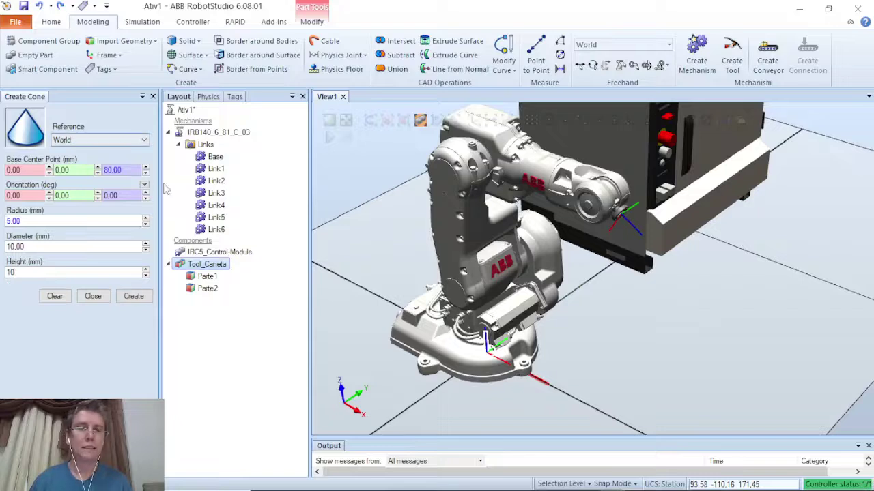
left_click(134, 298)
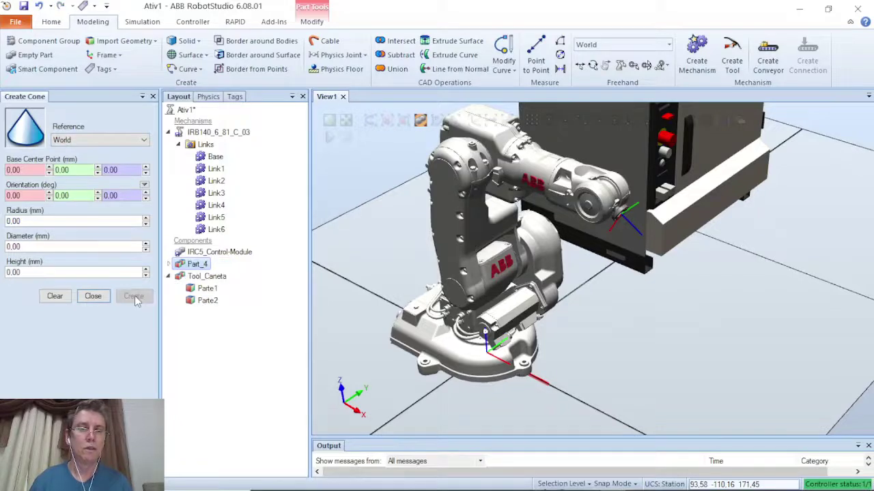
Move the cone's body from Part_4 into Tool_Caneta and delete the emptied part.
left_click(182, 269)
scroll(478, 329, "up", 5)
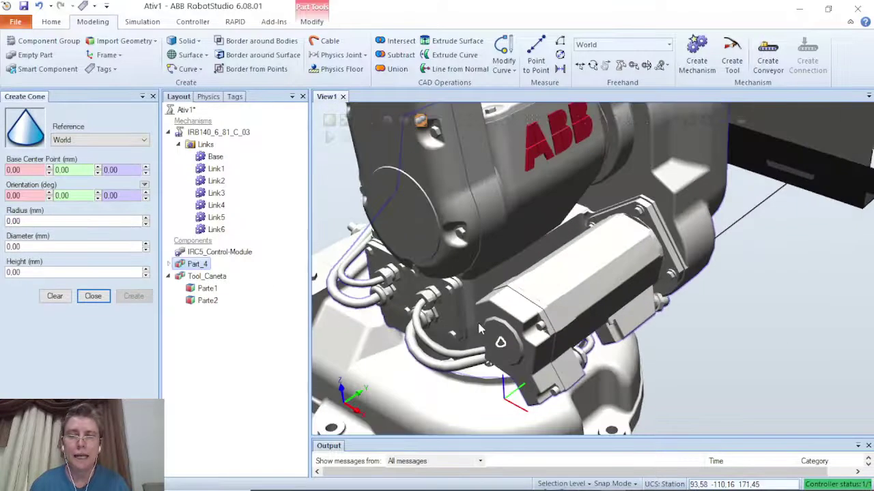
scroll(481, 327, "up", 3)
left_click_drag(449, 343, 523, 252, "ctrl")
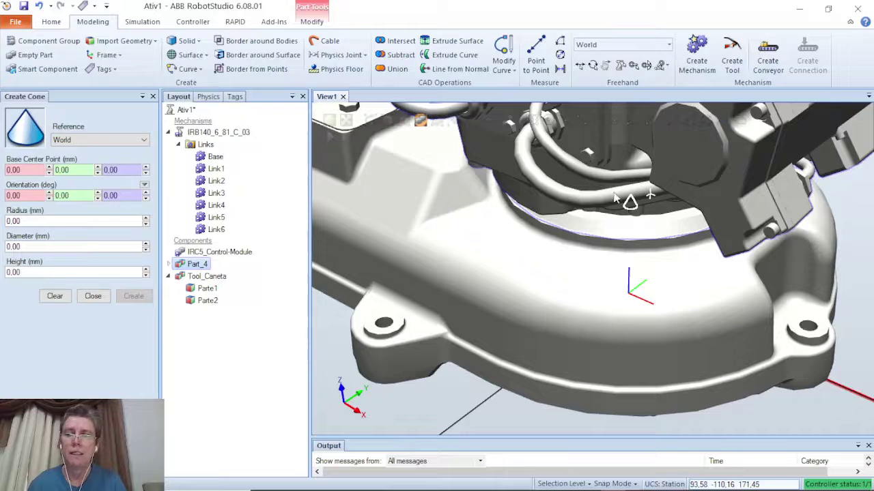
left_click(169, 265)
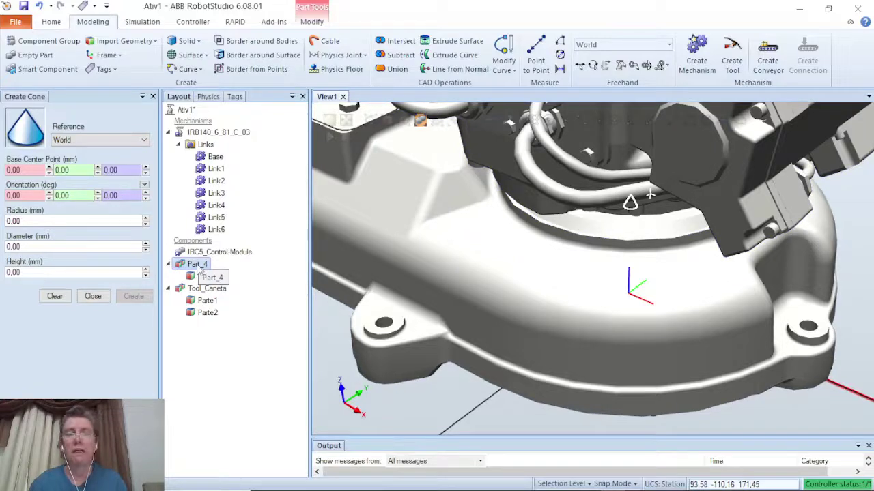
left_click(200, 279)
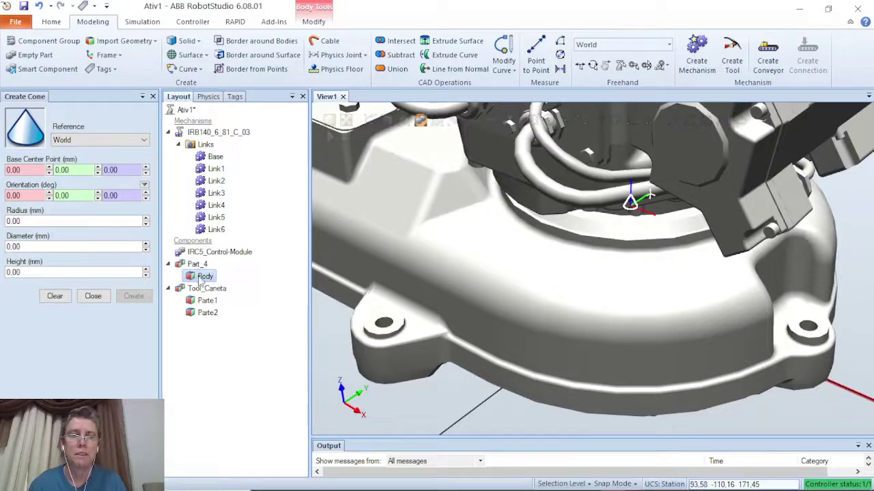
left_click_drag(202, 280, 202, 293)
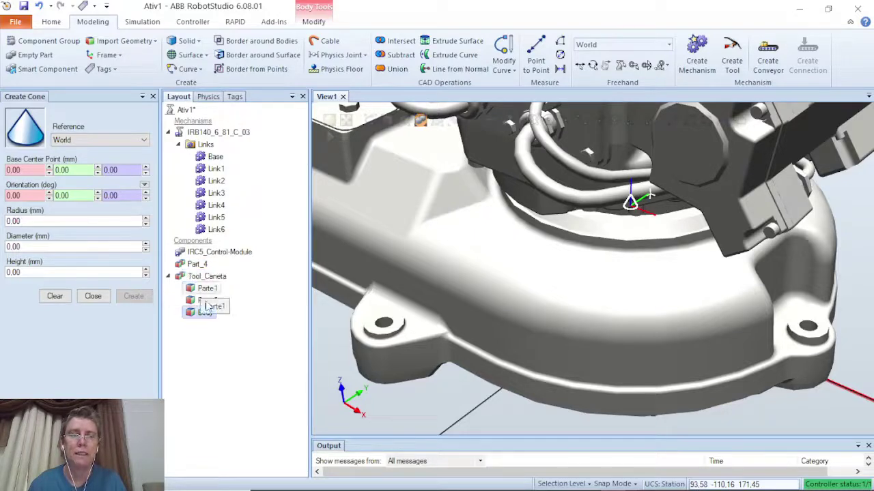
left_click(199, 265)
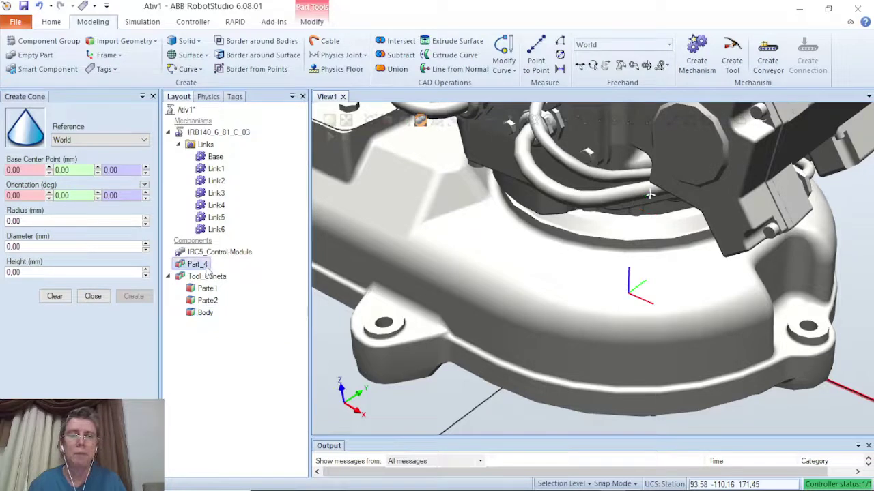
key("Delete")
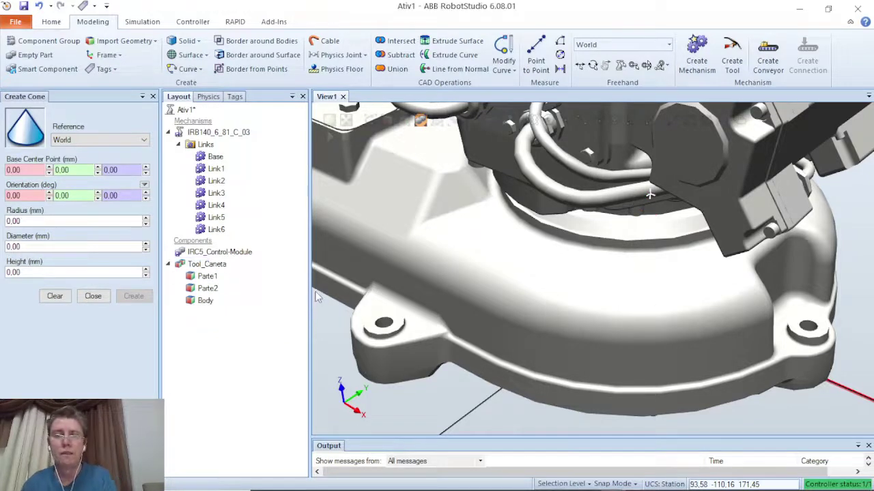
Rename the cone's body inside Tool_Caneta as Parte3.
left_click(204, 303)
left_click(203, 306)
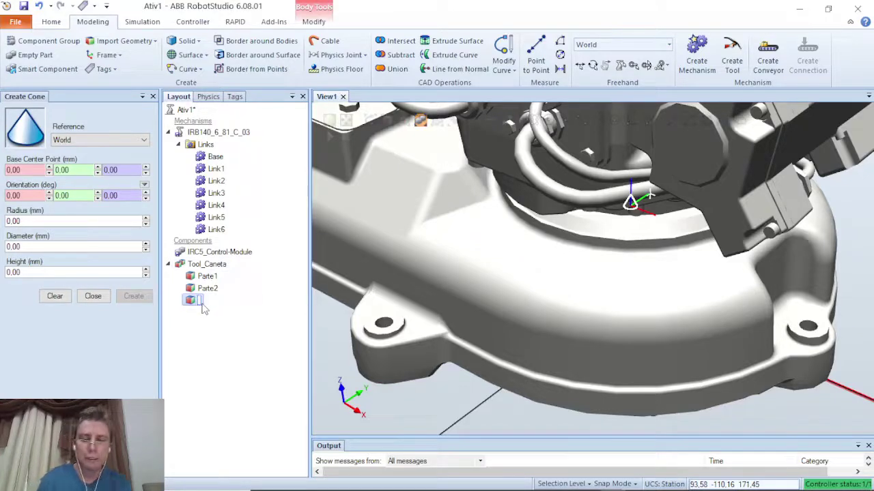
type("Parte3")
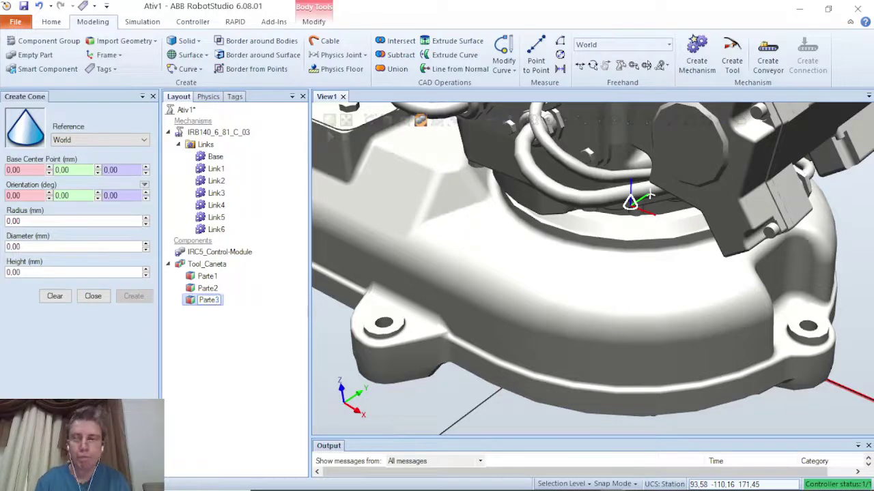
key("Return")
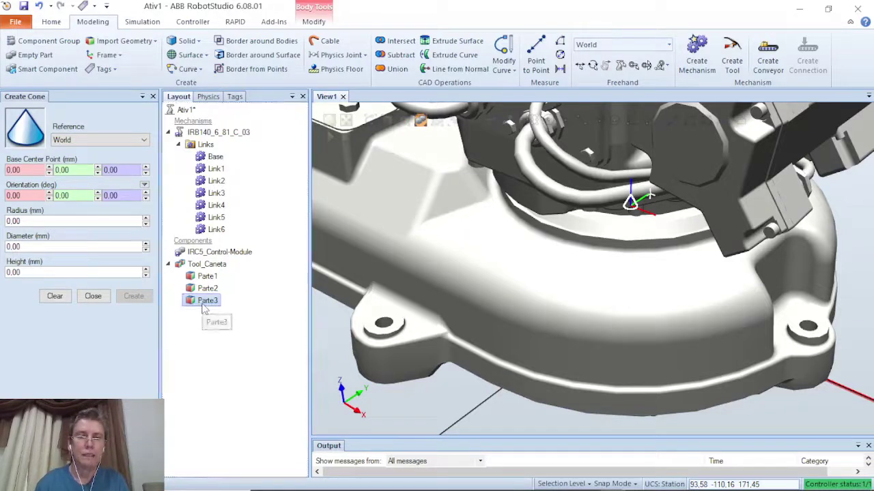
Select Tool_Caneta and examine the whole tool together with the robot.
left_click(207, 264)
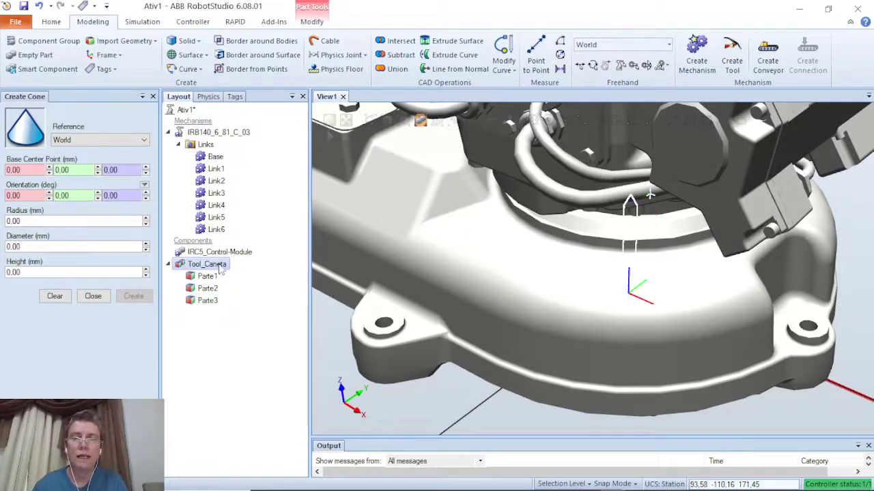
left_click_drag(612, 321, 642, 277, "ctrl+shift")
left_click_drag(664, 315, 659, 353, "ctrl+shift")
scroll(658, 353, "down", 4)
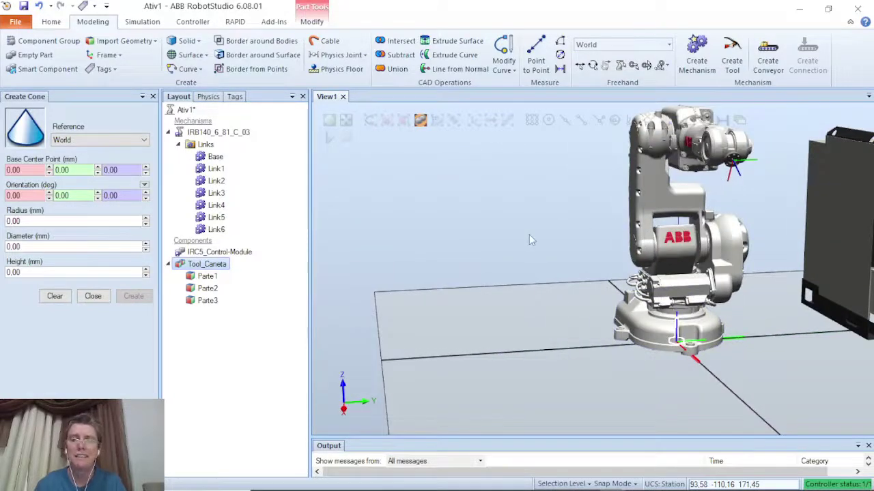
Close the cone creation and attach Tool_Caneta to robot IRB140_6_81_C_03, updating the tool's position to the flange.
left_click_drag(529, 234, 492, 262, "ctrl+shift")
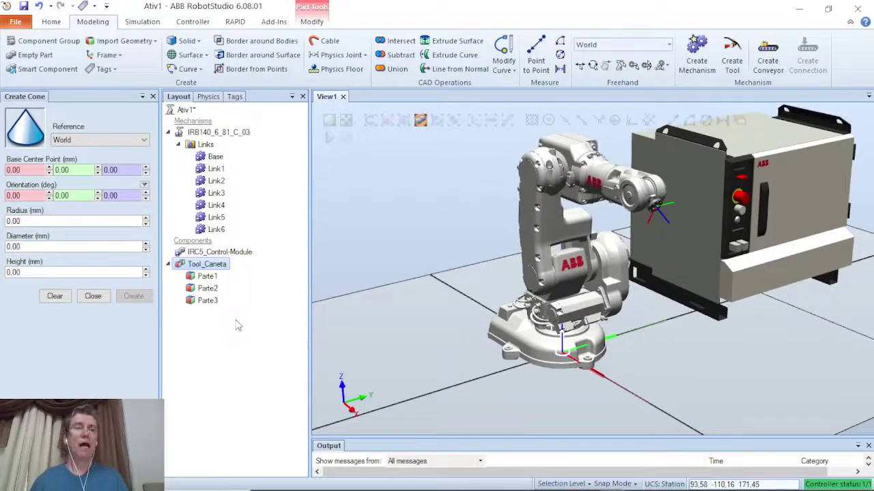
left_click(153, 96)
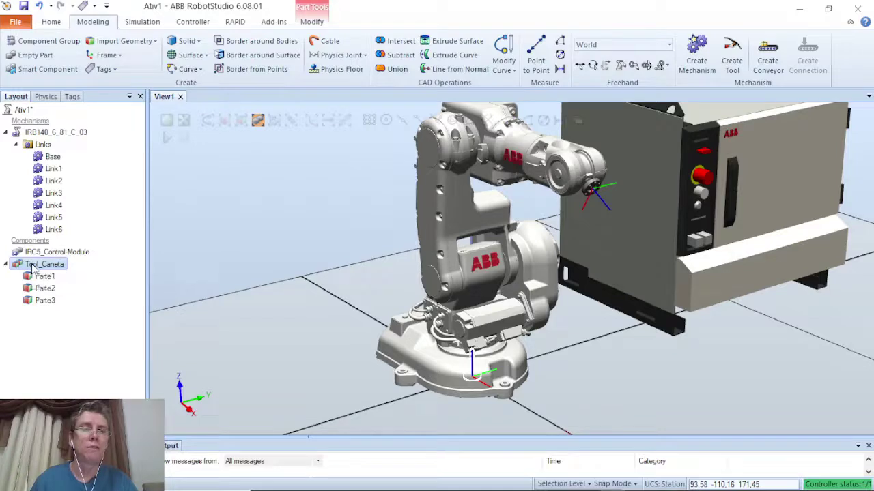
left_click_drag(33, 269, 46, 139)
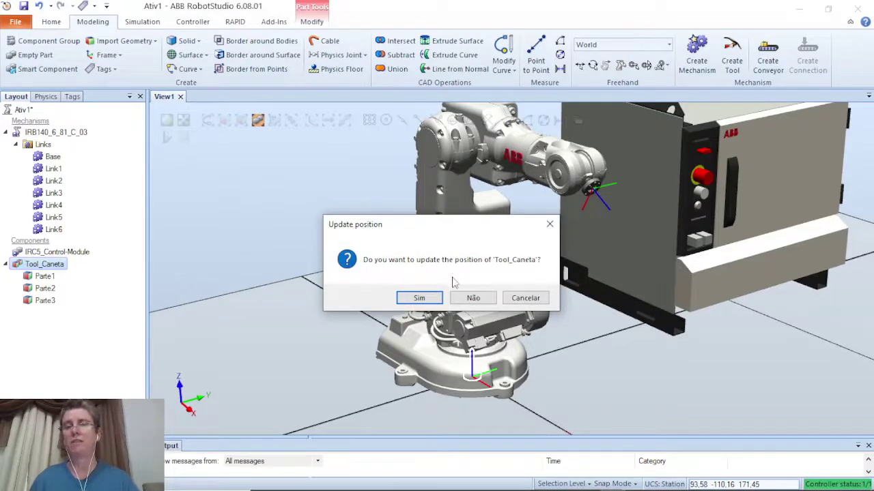
left_click(419, 301)
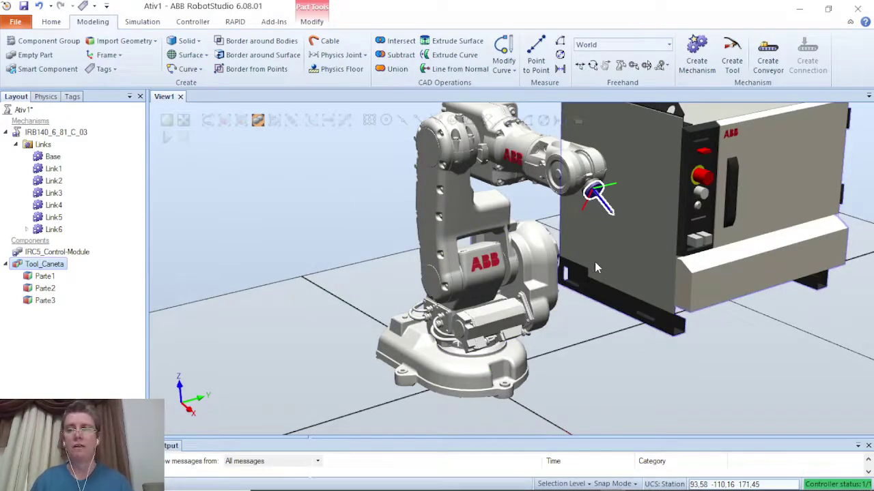
Examine how the pen tool sits on the robot's flange, up close and together with the control module.
scroll(594, 261, "up", 5)
left_click_drag(570, 197, 507, 249, "ctrl")
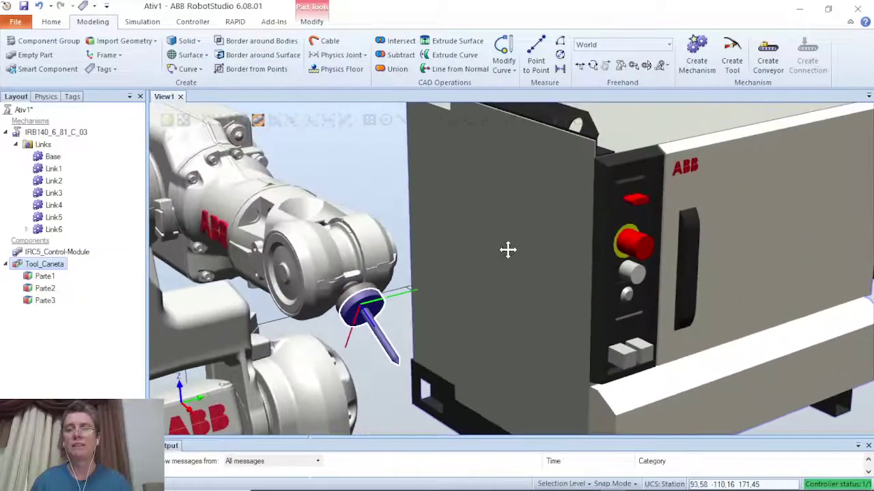
left_click_drag(372, 377, 394, 372, "ctrl+shift")
scroll(593, 266, "up", 3)
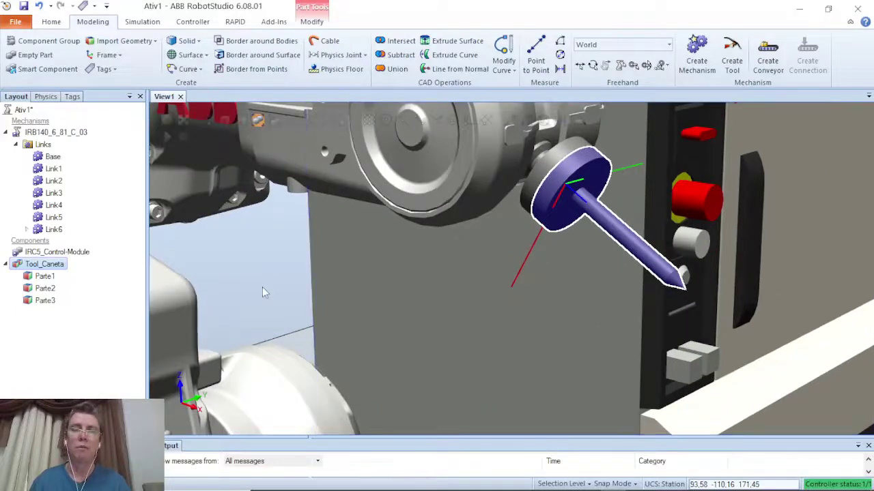
left_click(498, 289)
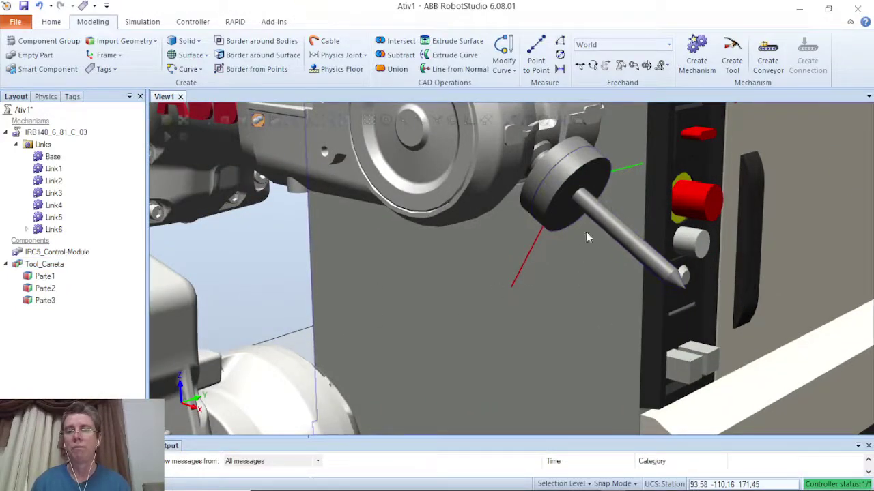
left_click_drag(336, 286, 243, 278, "ctrl+shift")
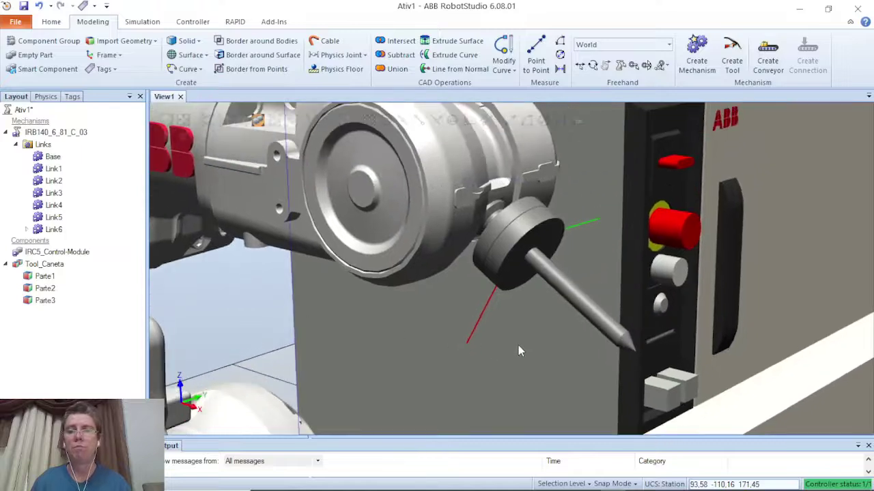
scroll(519, 351, "up", 2)
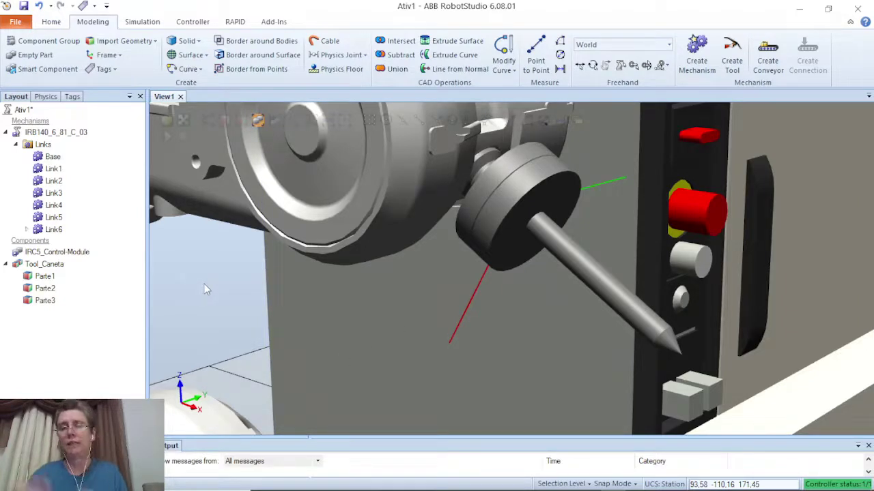
scroll(322, 296, "down", 10)
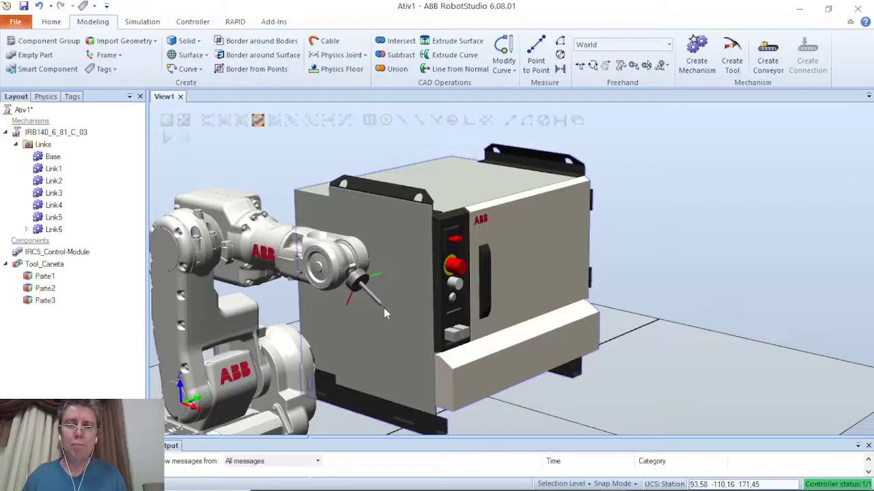
scroll(384, 310, "up", 5)
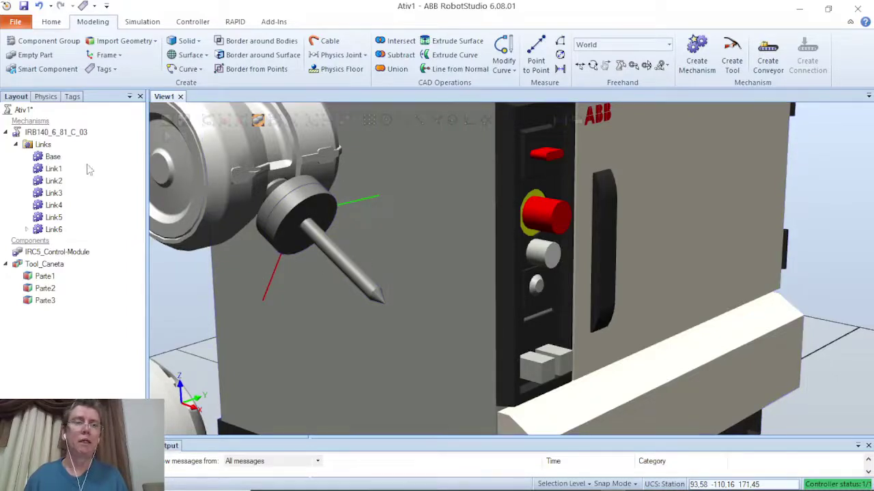
Show the tooldata of T_ROB1 and select tool0 to examine its frame at the flange.
left_click(46, 97)
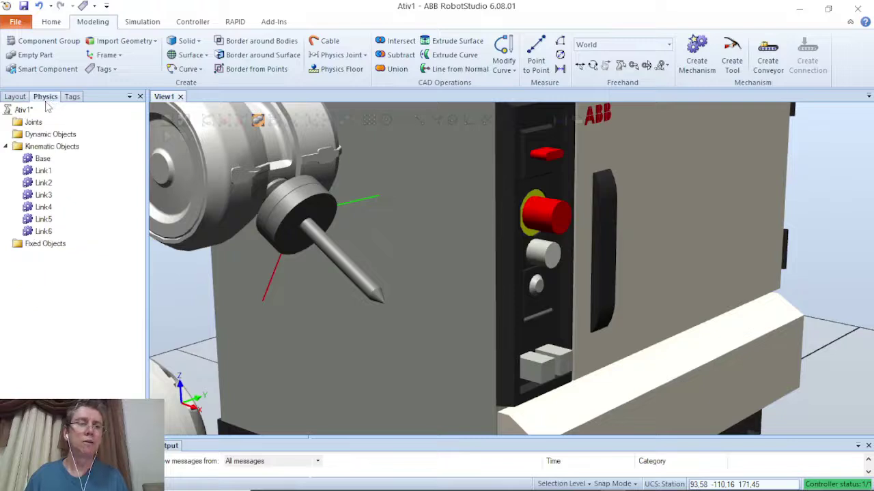
left_click(51, 21)
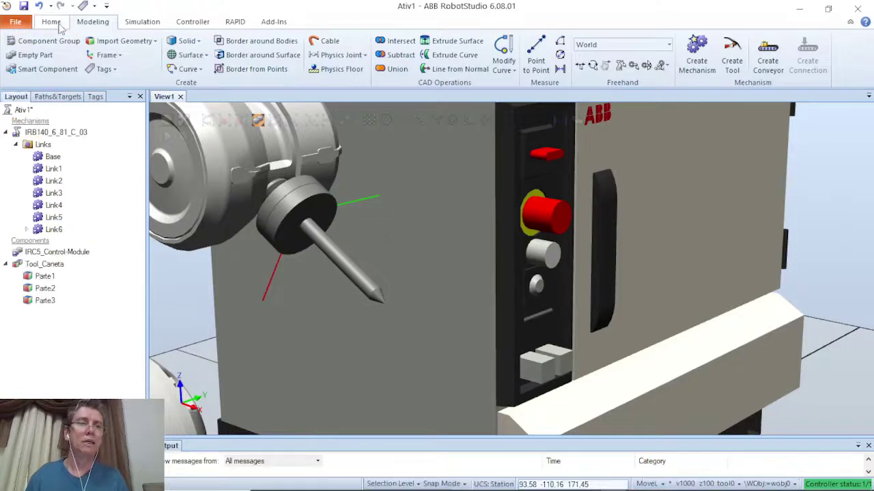
left_click(55, 97)
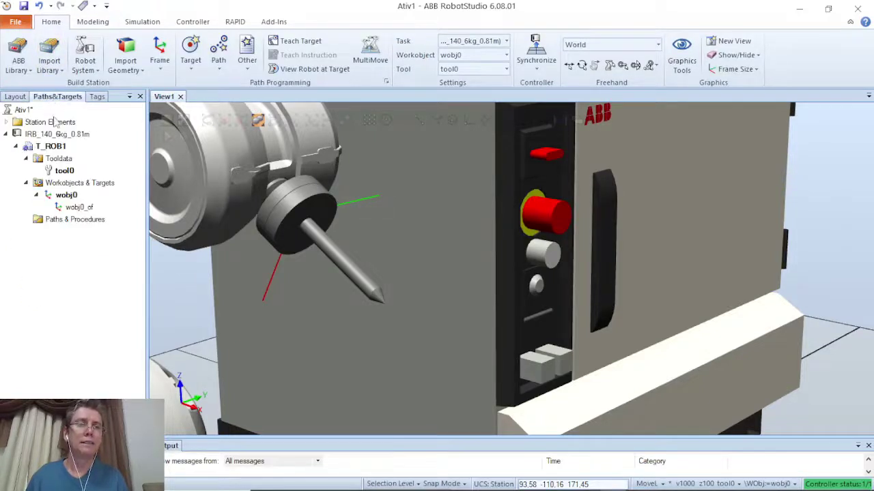
left_click(64, 170)
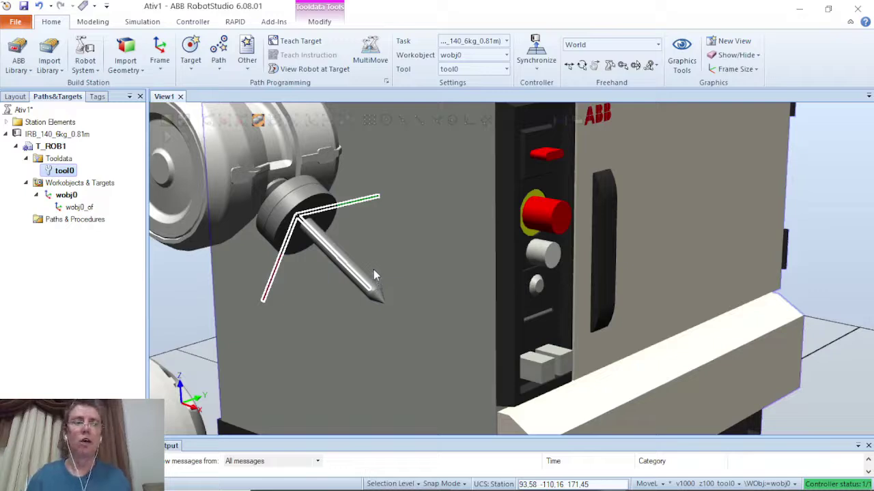
left_click(68, 158)
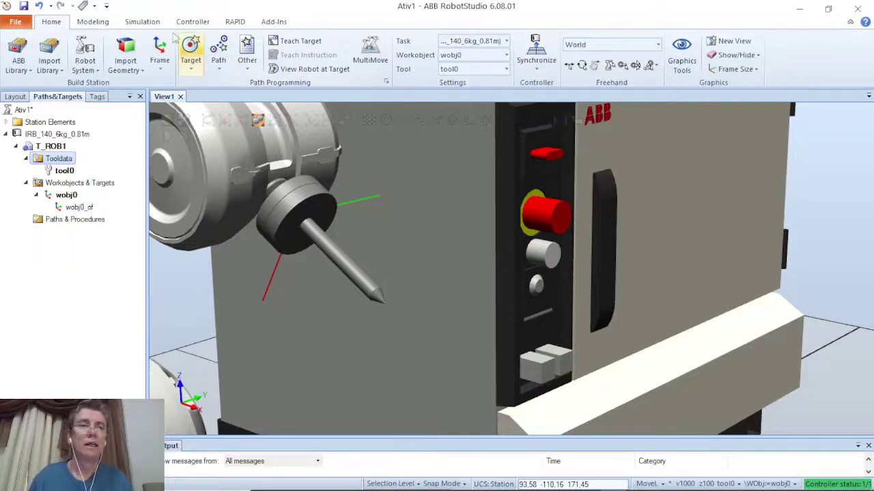
left_click(135, 23)
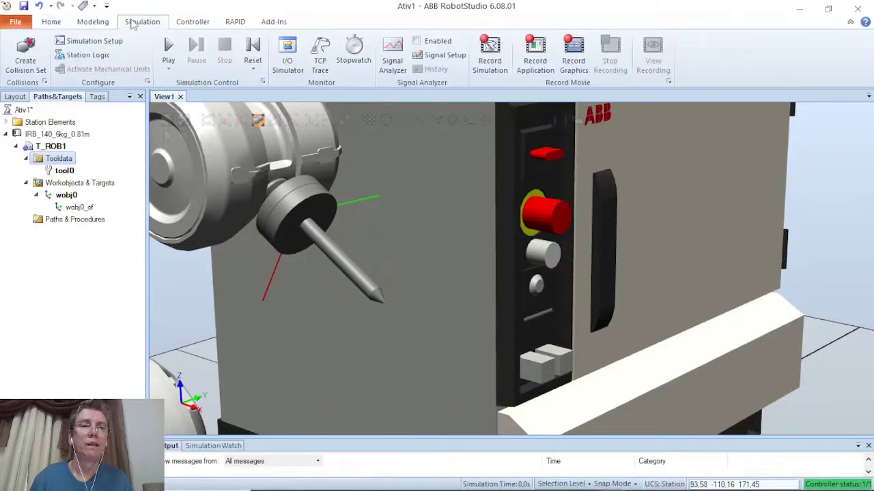
left_click(94, 23)
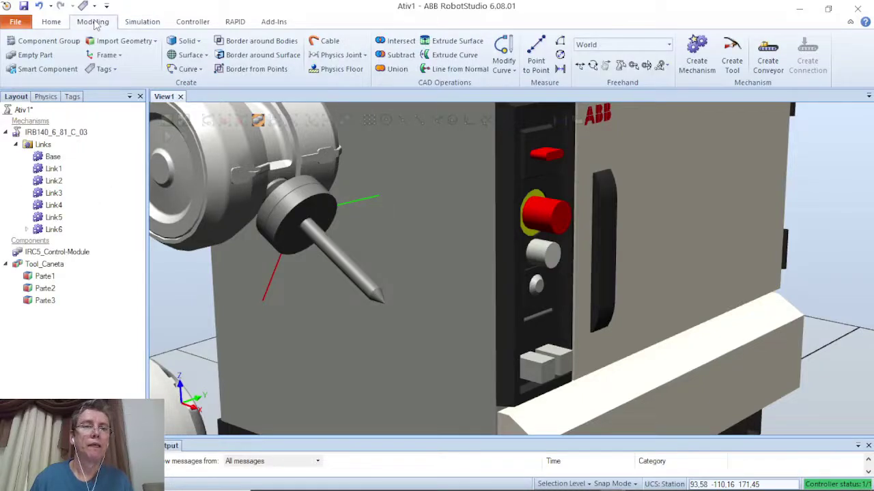
left_click(51, 22)
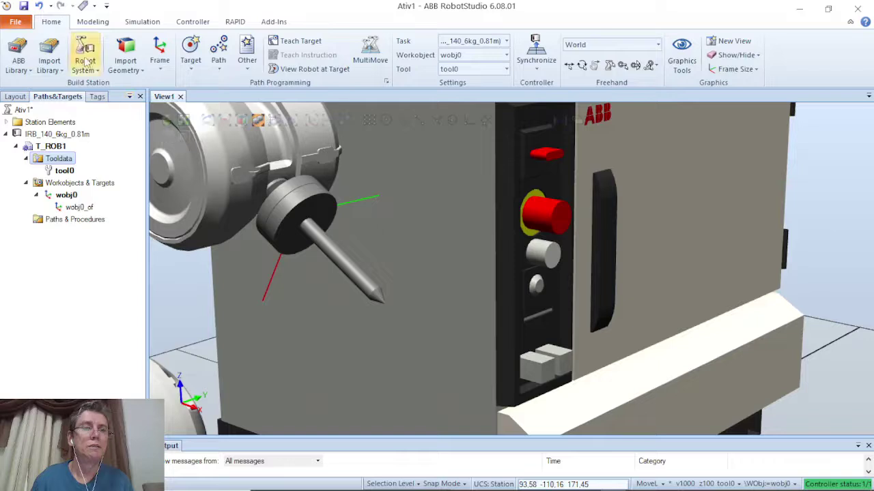
left_click(193, 21)
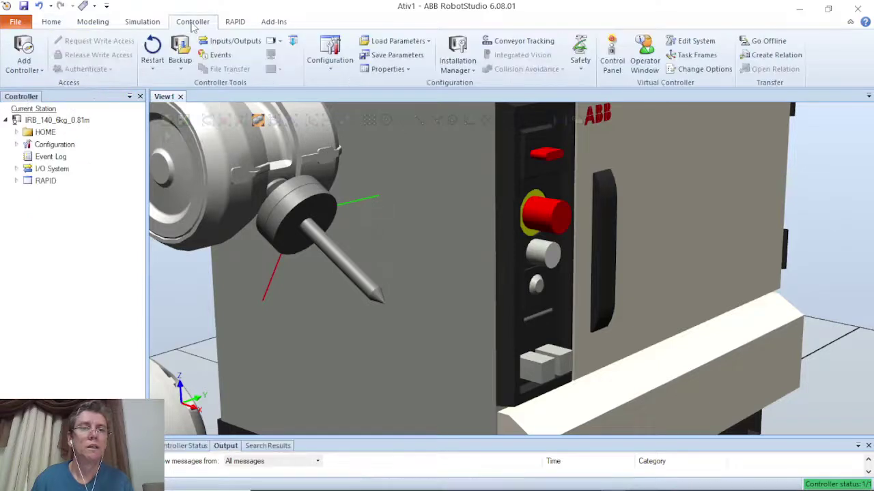
left_click(54, 21)
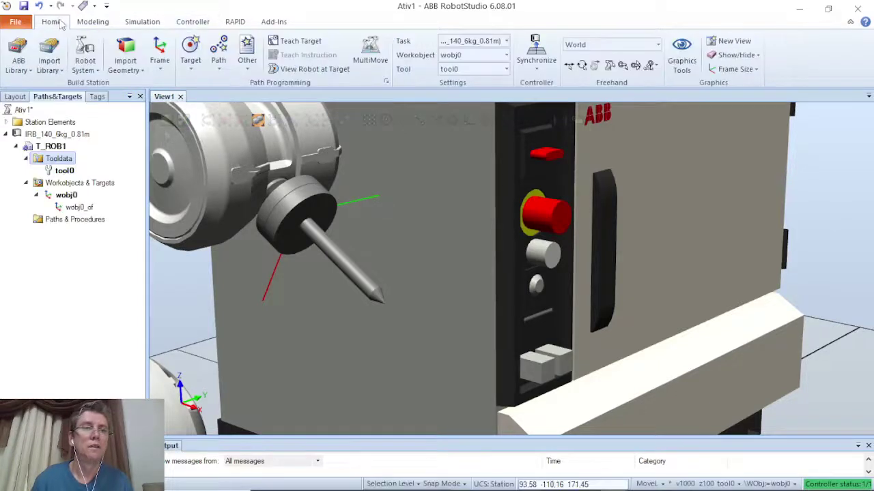
Start a new tooldata definition under T_ROB1 and name it Tool_caneta.
right_click(60, 162)
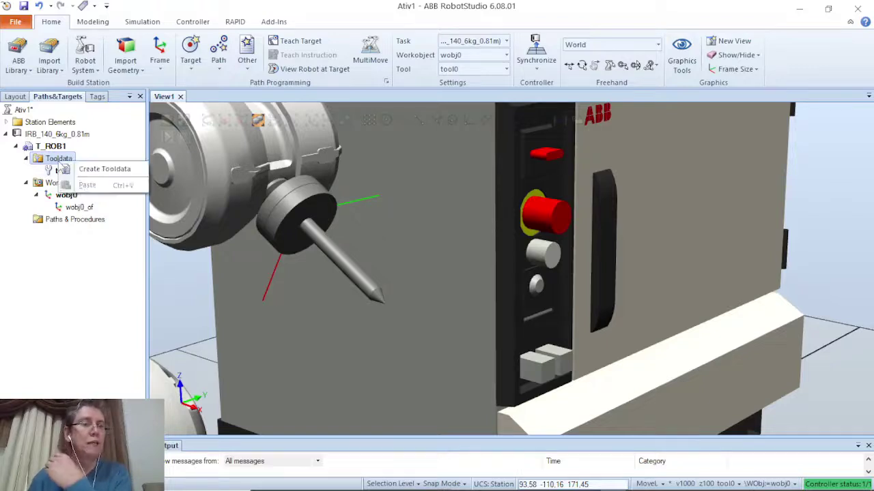
left_click(94, 171)
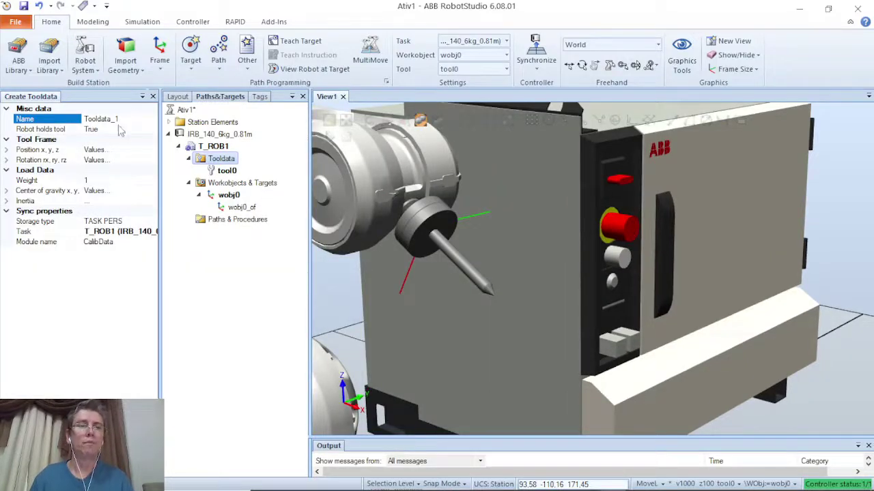
key("BackSpace")
key("BackSpace")
key("BackSpace")
key("BackSpace")
key("BackSpace")
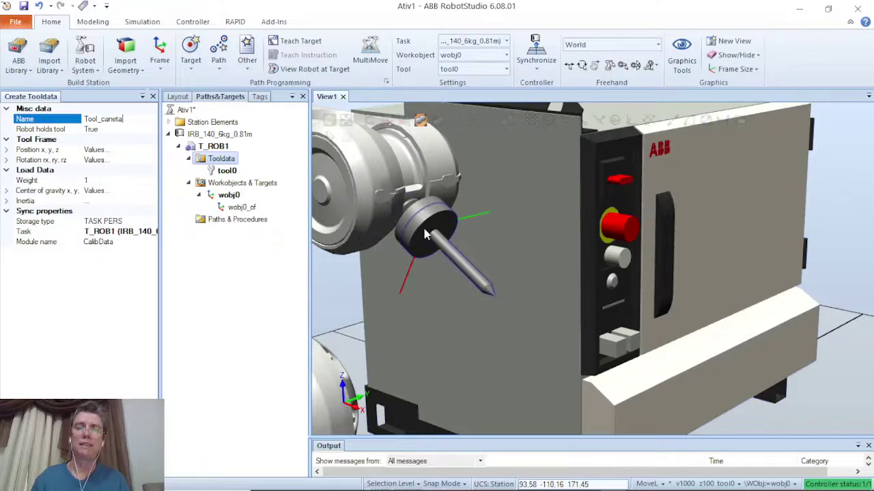
Set the tool frame position to X 0, Y 0, Z 90 mm and create the Tool_caneta tooldata.
left_click(95, 149)
left_click(149, 150)
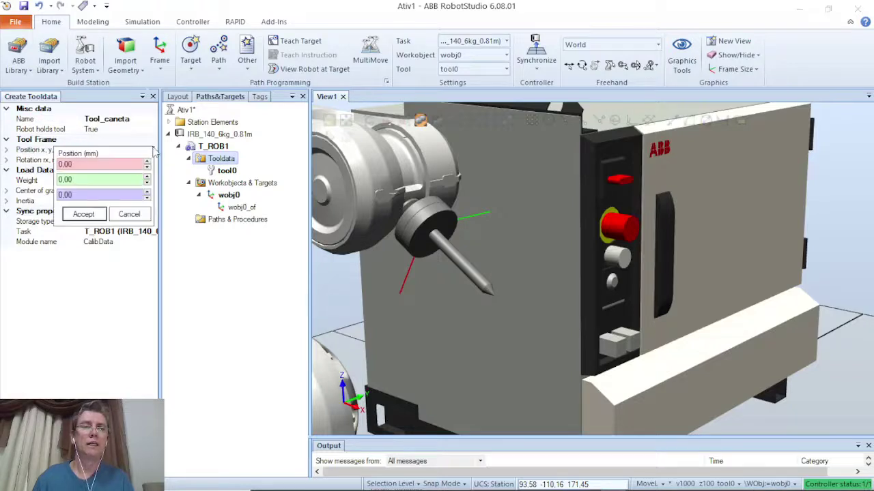
left_click(85, 164)
left_click(112, 180)
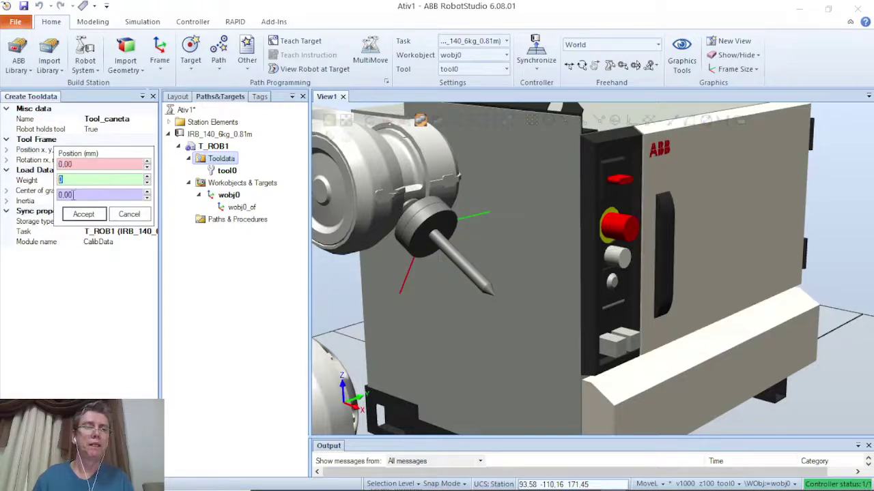
left_click(71, 194)
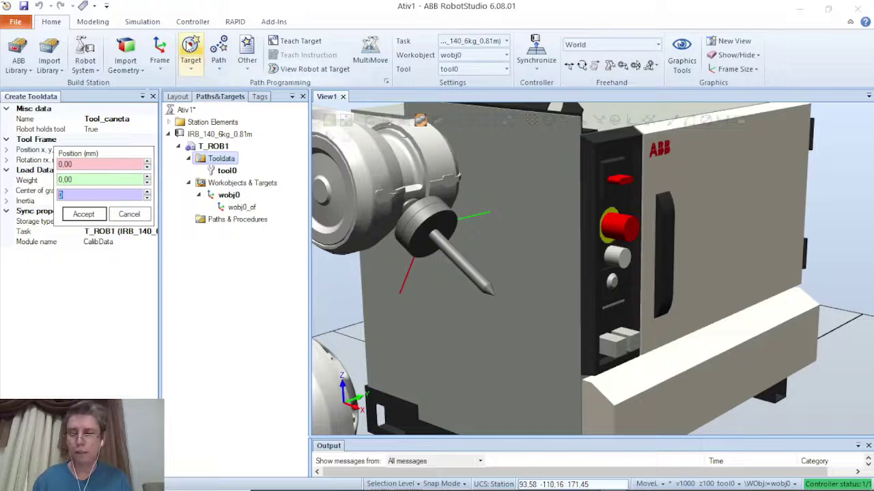
type("90")
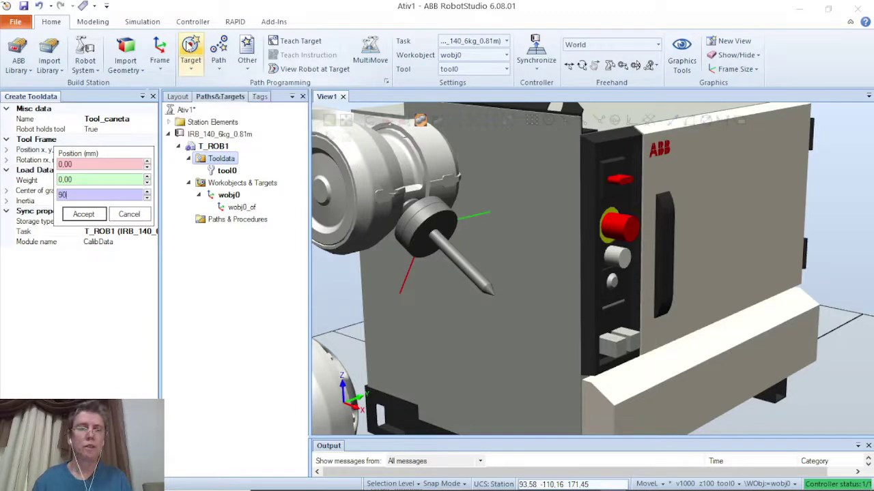
left_click(82, 215)
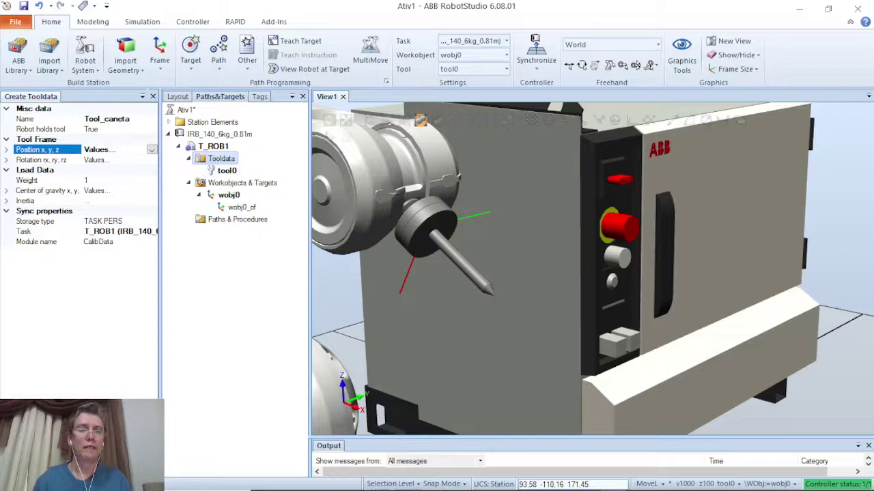
left_click(92, 469)
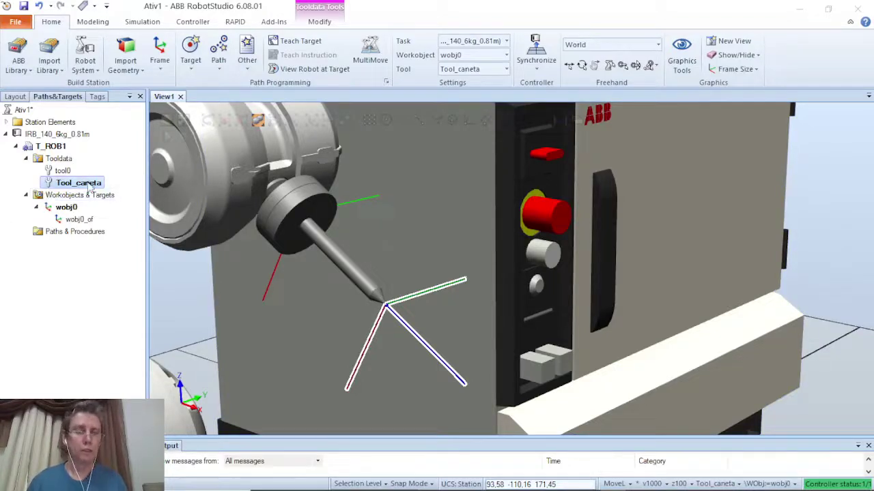
Save station Ativ1.
key("alt+Tab")
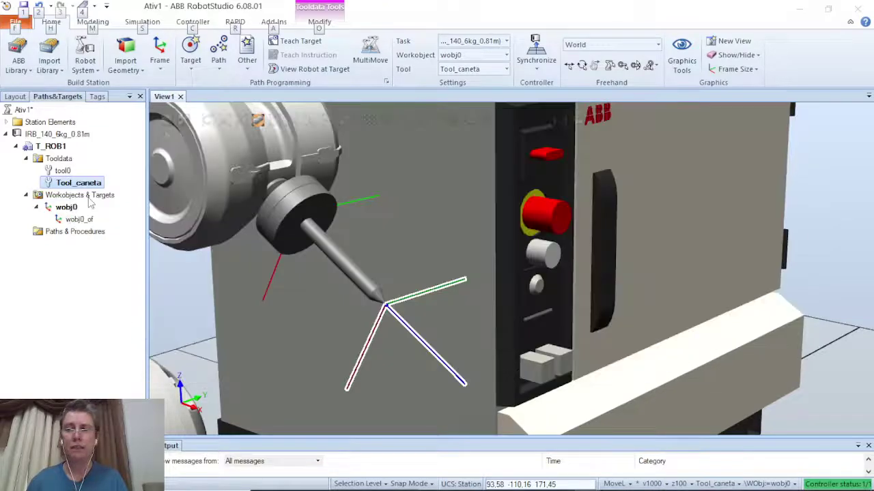
key("alt+Tab")
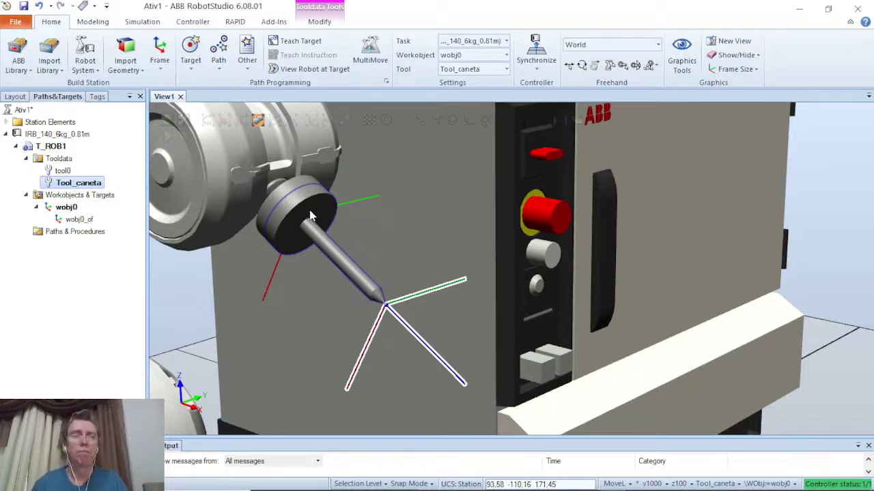
left_click(22, 8)
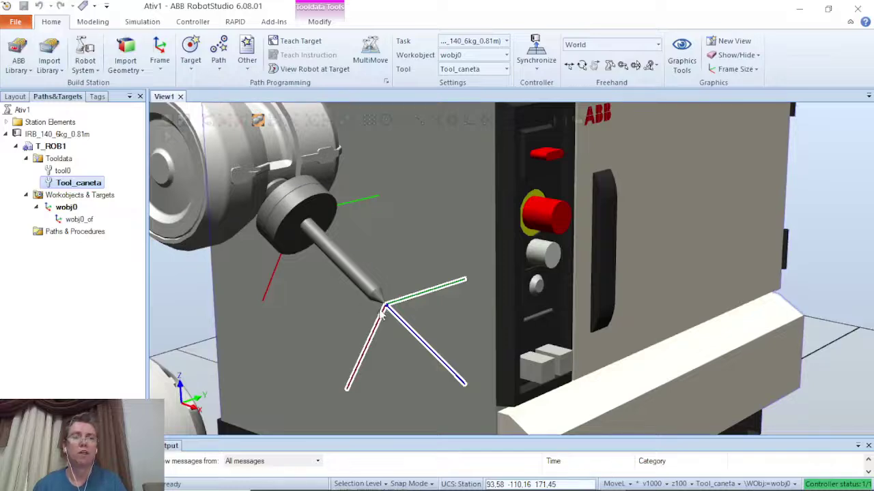
scroll(386, 308, "down", 5)
scroll(386, 316, "down", 2)
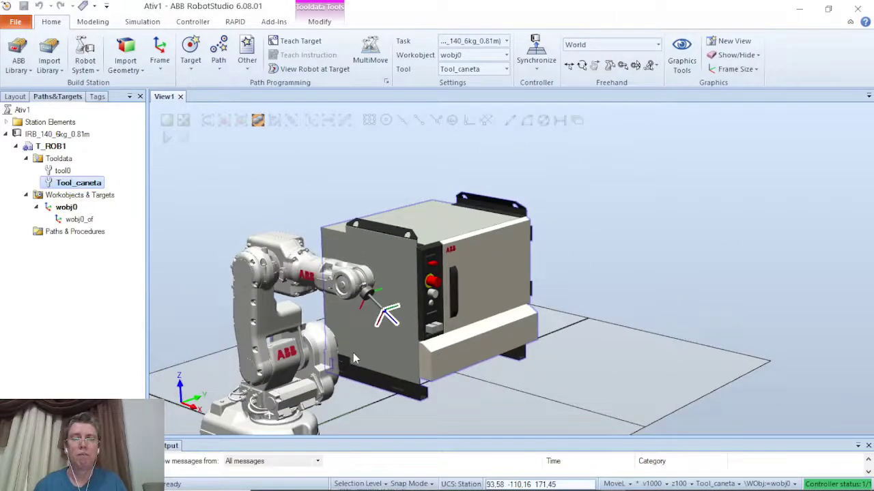
left_click_drag(352, 354, 429, 292, "ctrl")
scroll(437, 345, "up", 2)
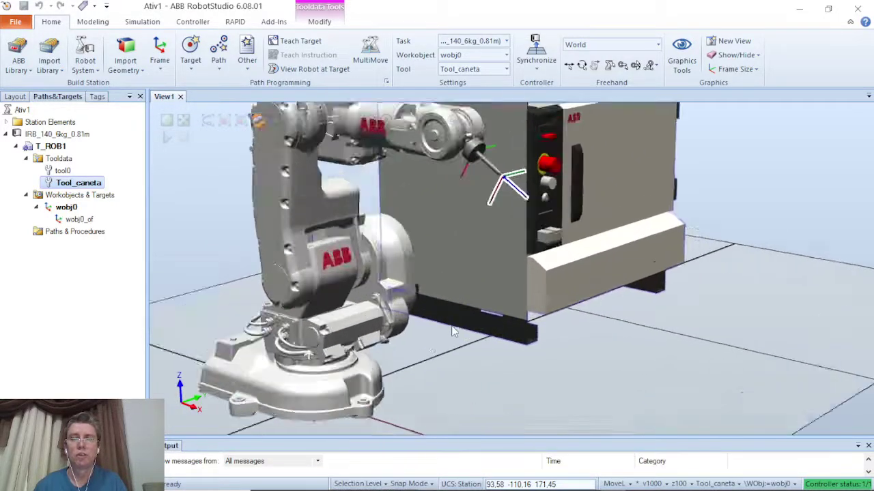
Examine the controller and file trees for RAPID and the station's layout, paths and targets, and tags.
mouse_move(479, 358)
left_mouse_down("ctrl+shift")
mouse_move(511, 361)
mouse_move(416, 385)
mouse_move(480, 363)
mouse_move(465, 366)
left_mouse_up("ctrl+shift")
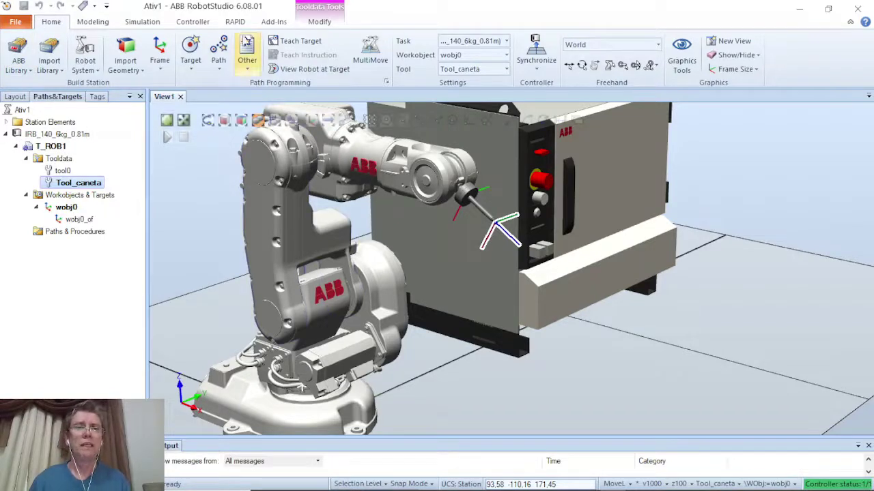
left_click(239, 23)
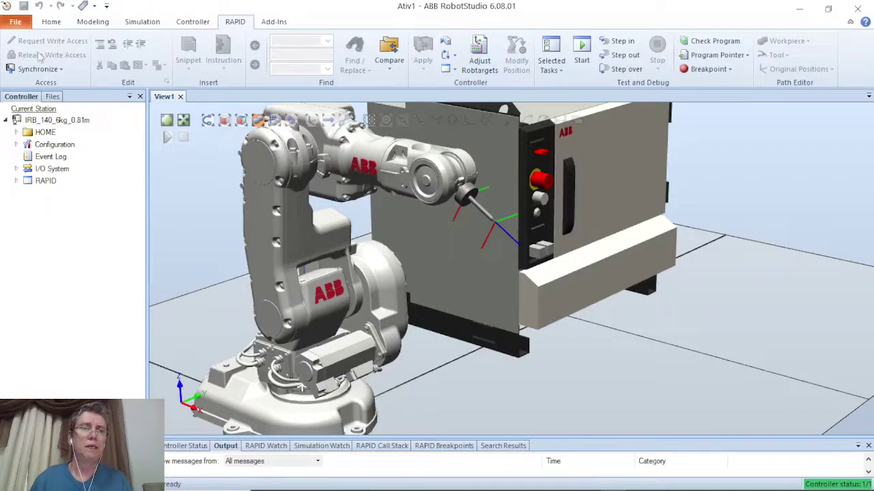
left_click(51, 21)
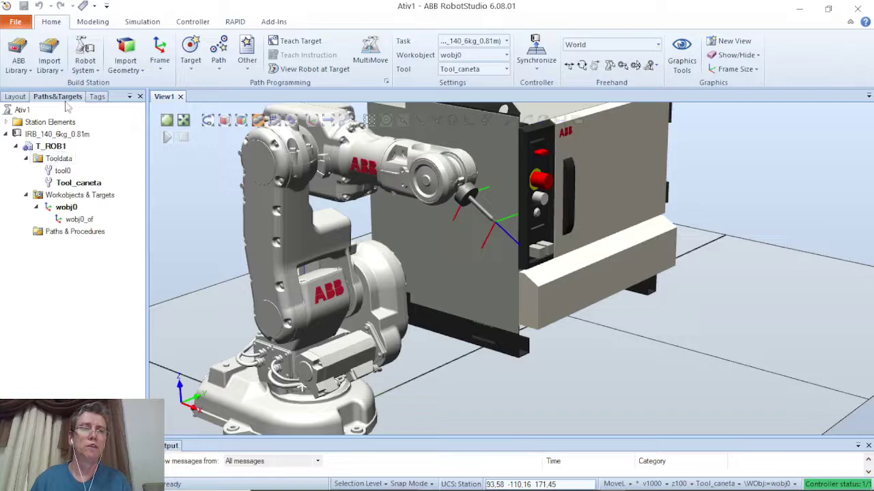
left_click(235, 21)
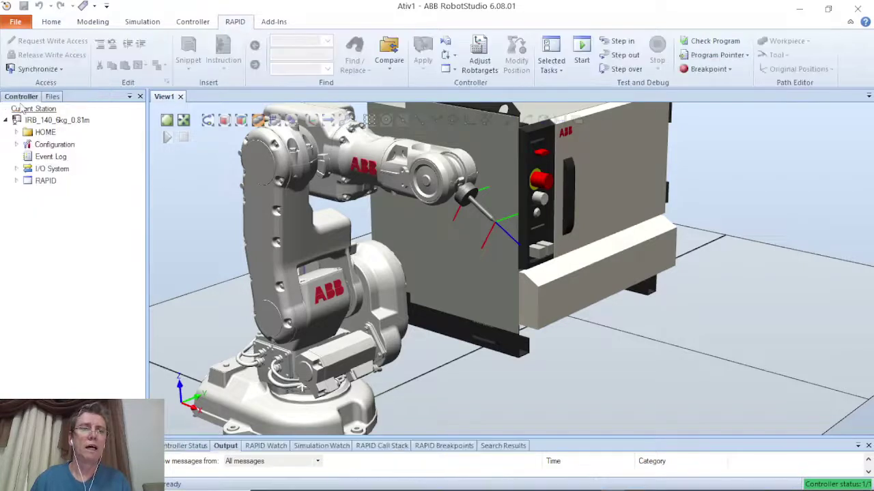
left_click(52, 98)
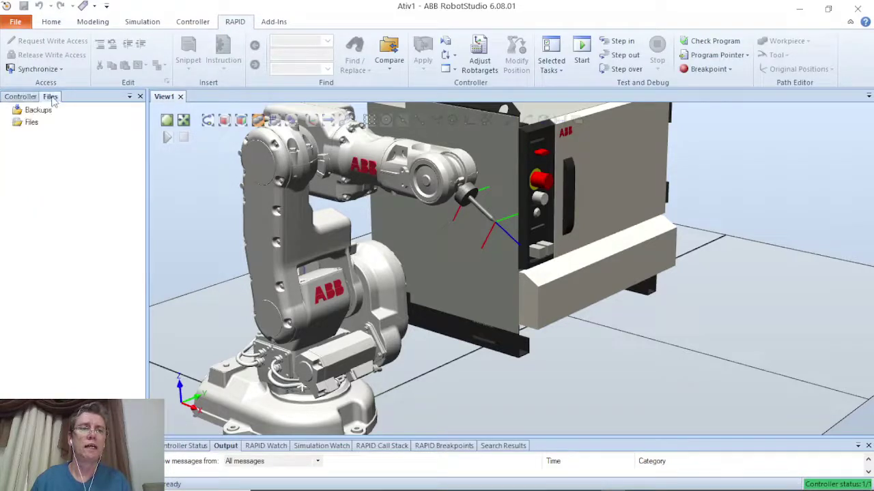
left_click(27, 97)
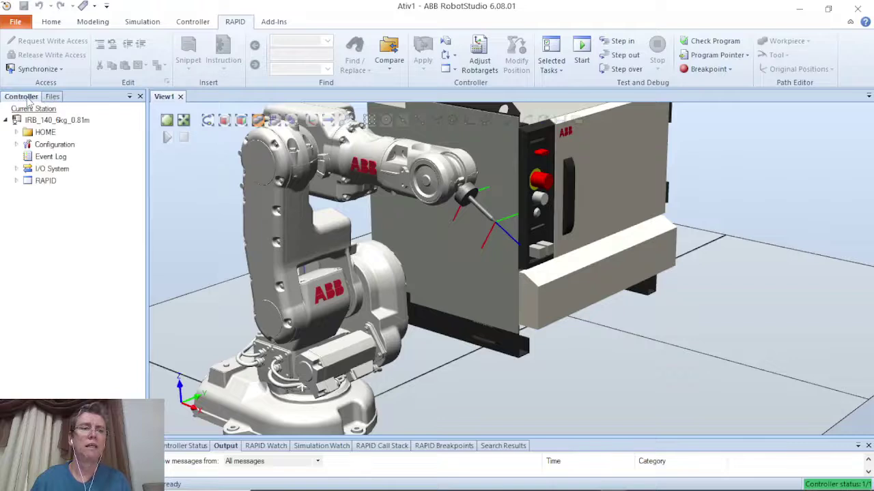
left_click(51, 22)
left_click(20, 97)
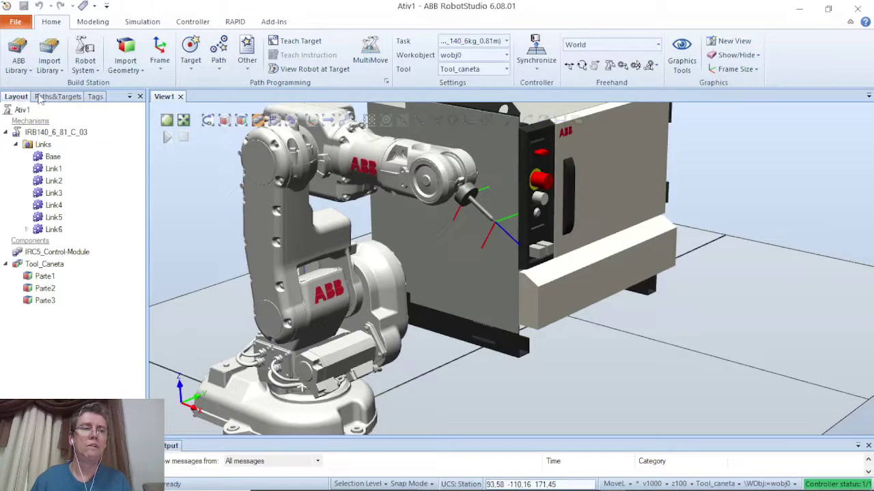
left_click(57, 97)
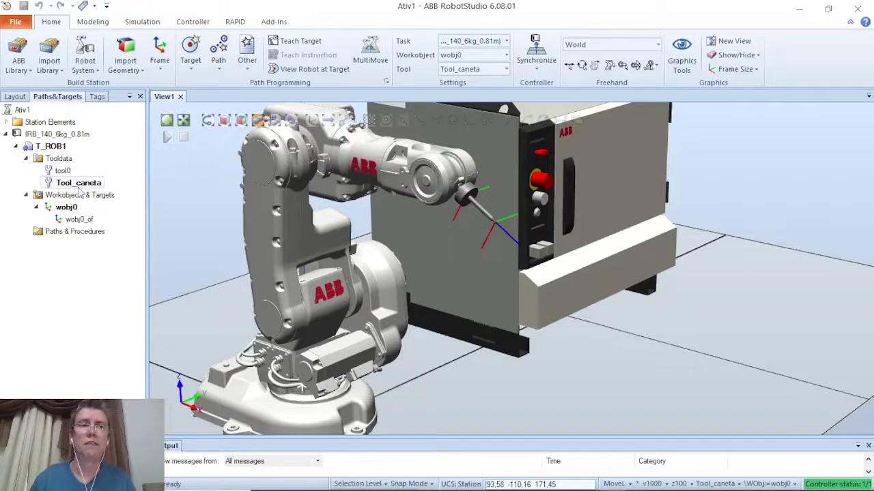
left_click(98, 97)
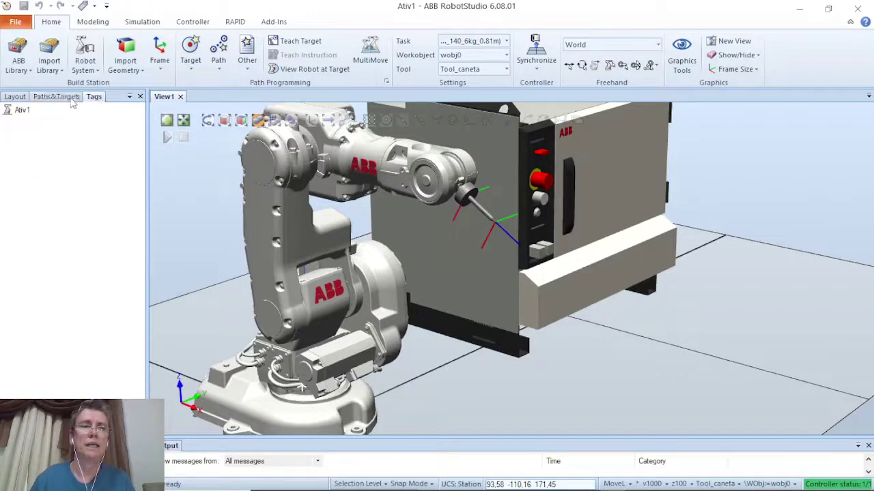
left_click(72, 98)
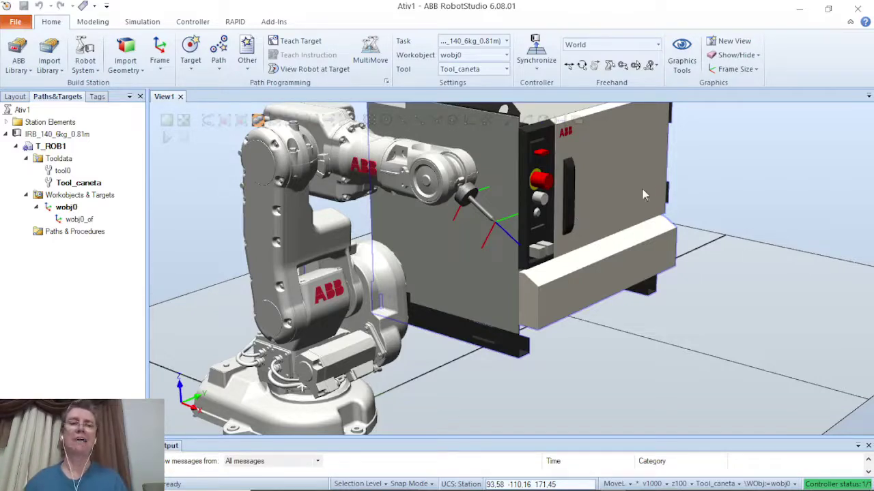
left_click(234, 22)
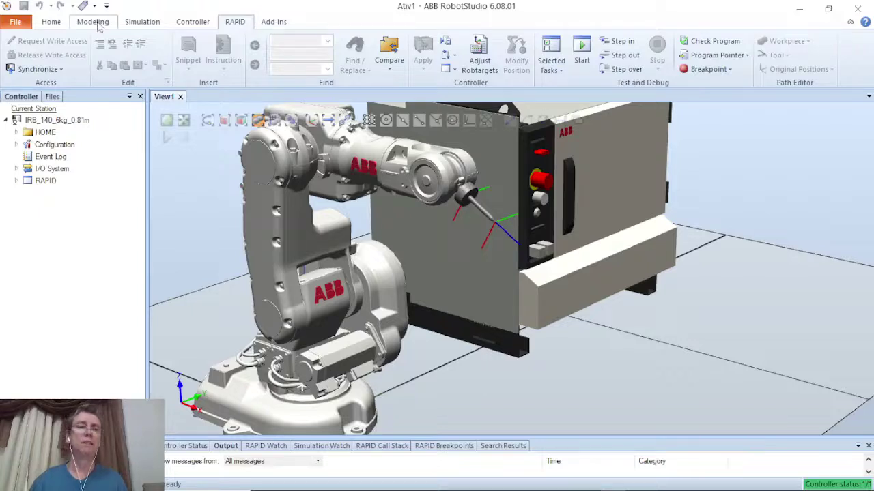
left_click(51, 22)
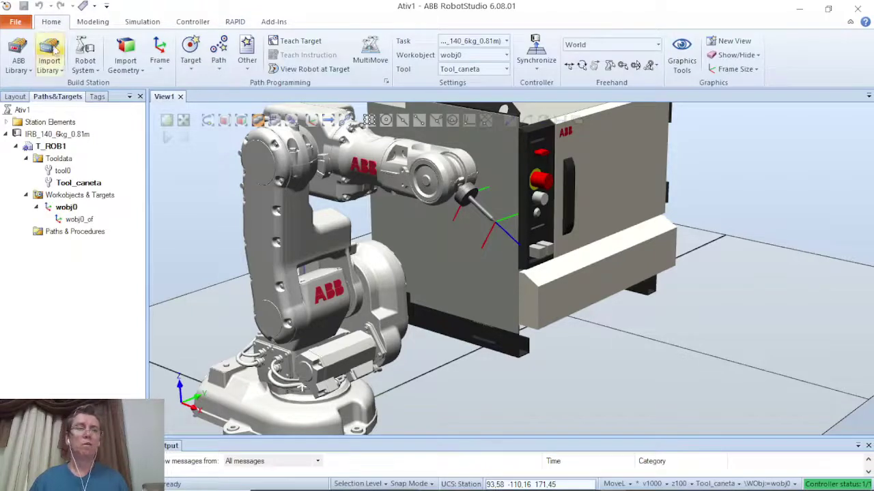
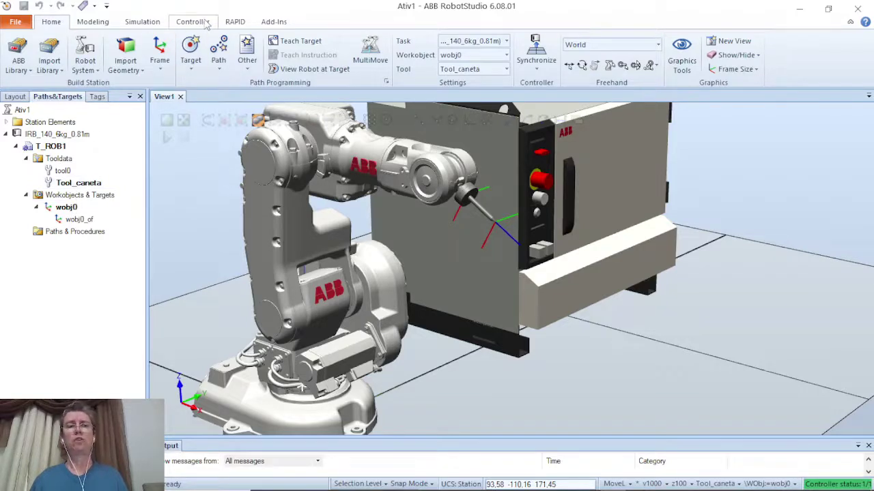
Open the main procedure of Module1 under T_ROB1 in the RAPID editor and examine its procedure and module lines.
left_click(233, 22)
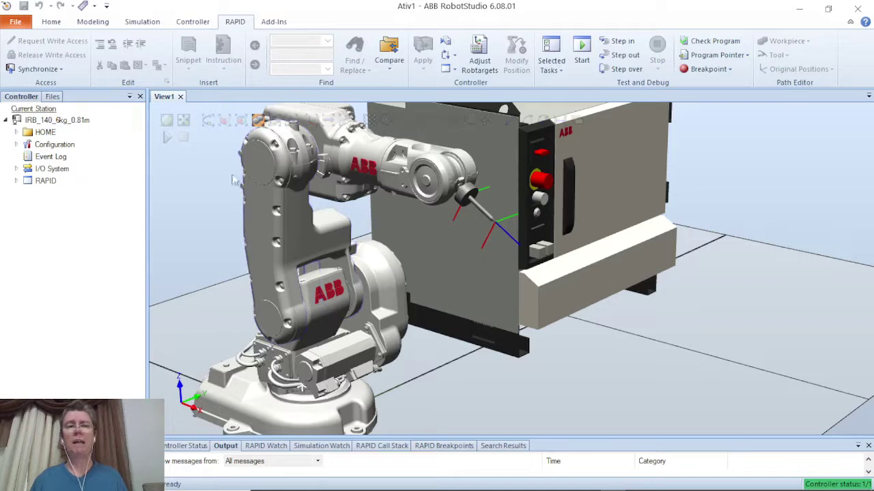
left_click(16, 181)
left_click(26, 193)
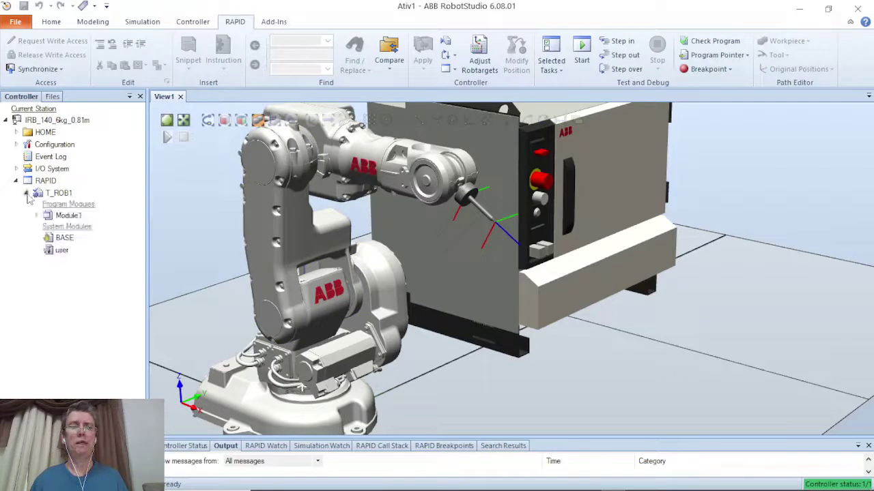
left_click(36, 215)
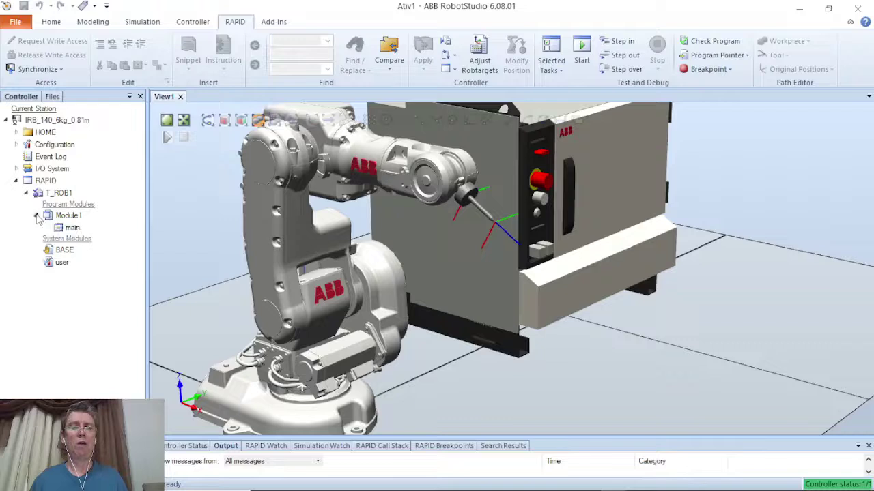
left_click(72, 229)
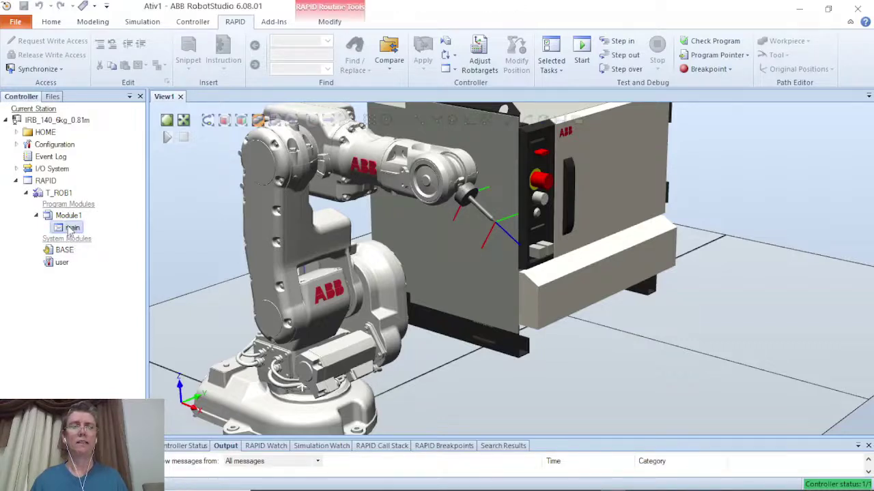
double_click(72, 229)
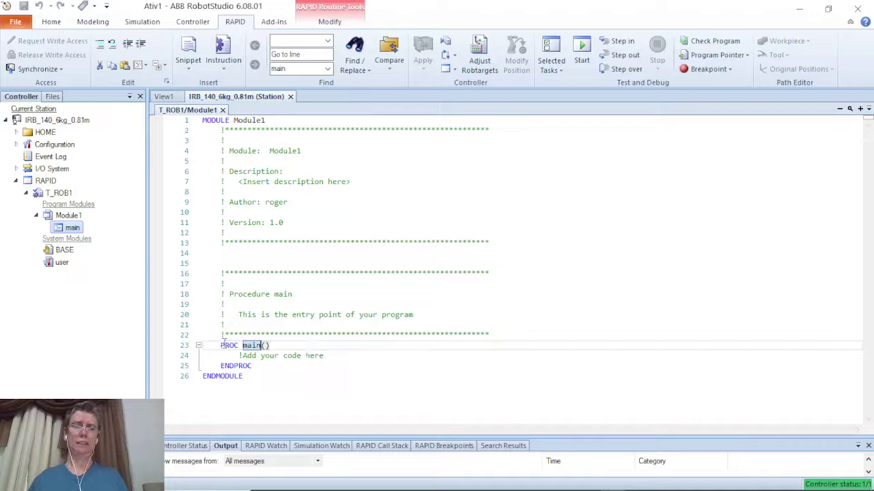
left_click_drag(221, 346, 280, 346)
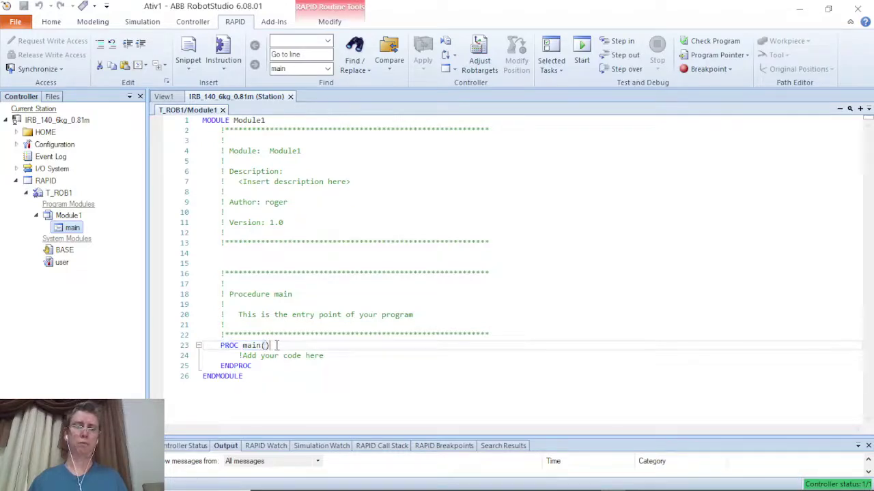
left_click_drag(221, 365, 202, 377)
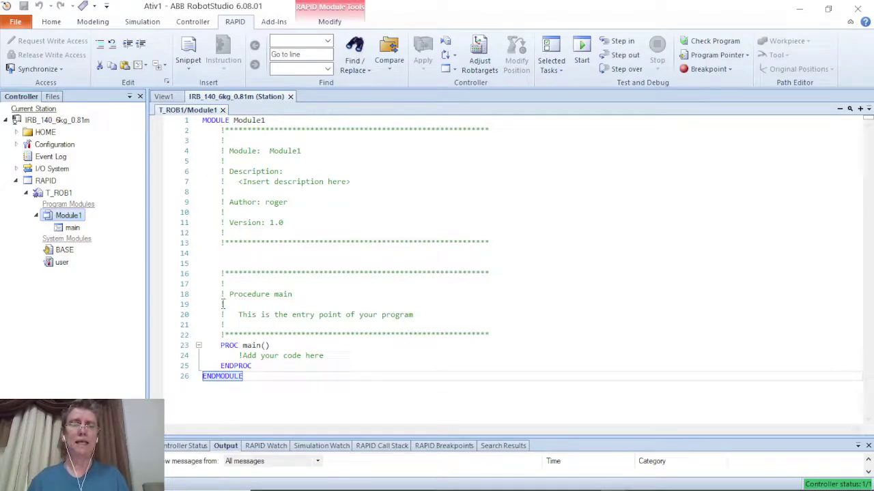
left_click(222, 131)
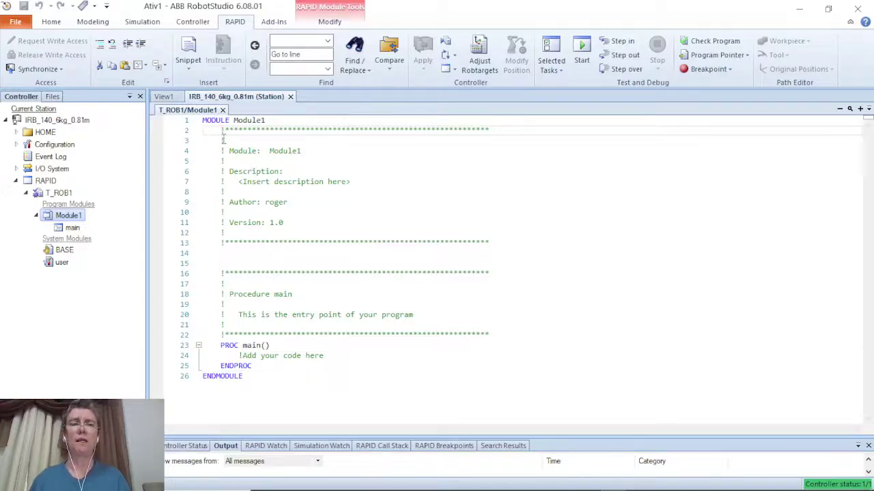
Remove the exclamation mark from the "Add your code here" comment in main and restore it.
left_click(243, 356)
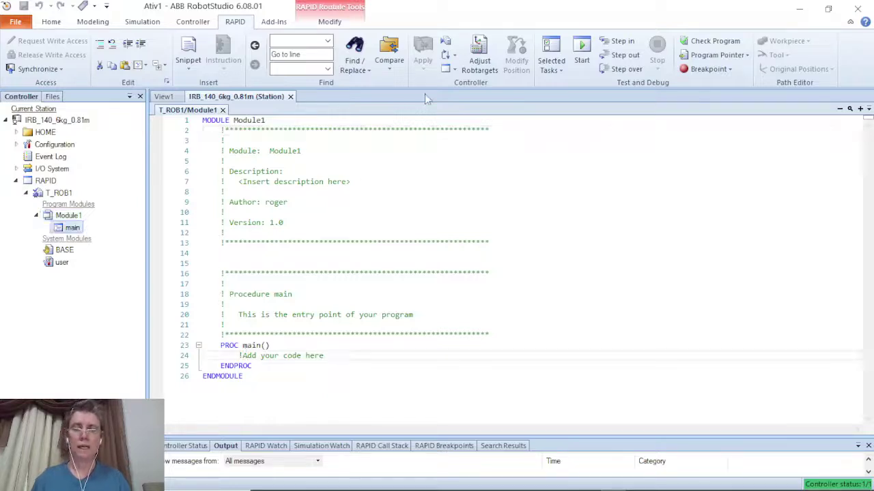
key("BackSpace")
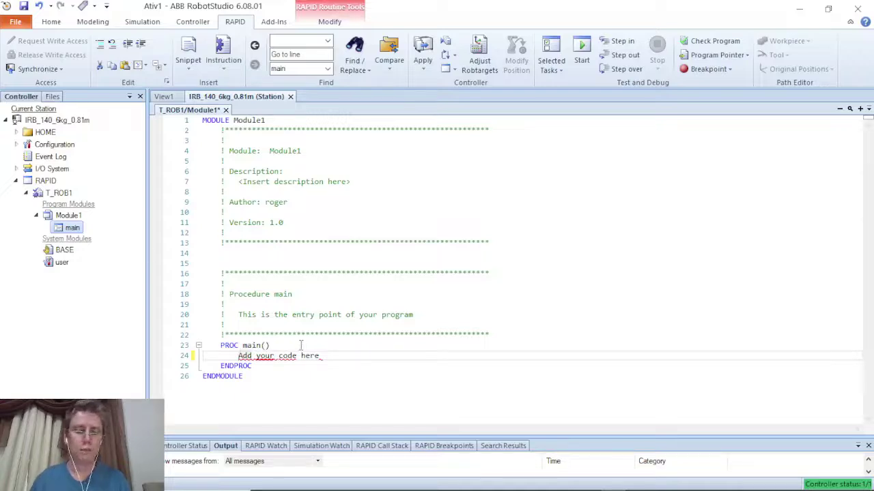
type("!")
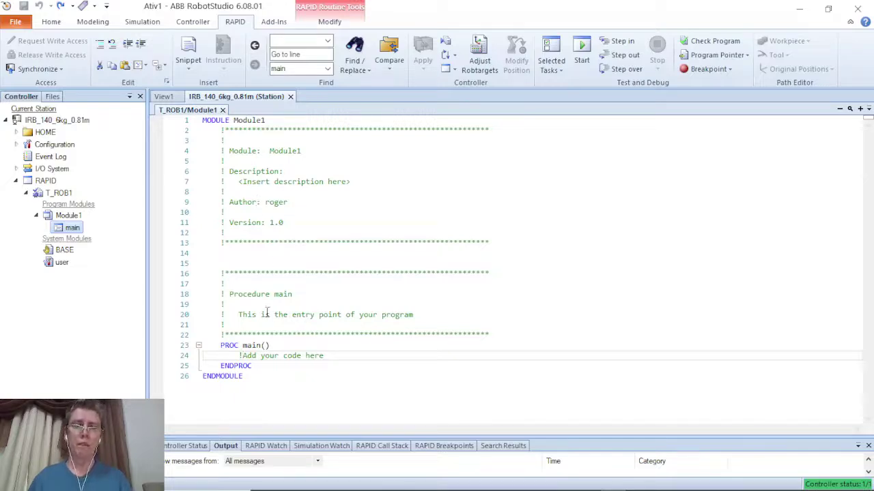
Add a new line below the "Add your code here" comment in main and begin a movej instruction on it.
left_click(335, 356)
key("Return")
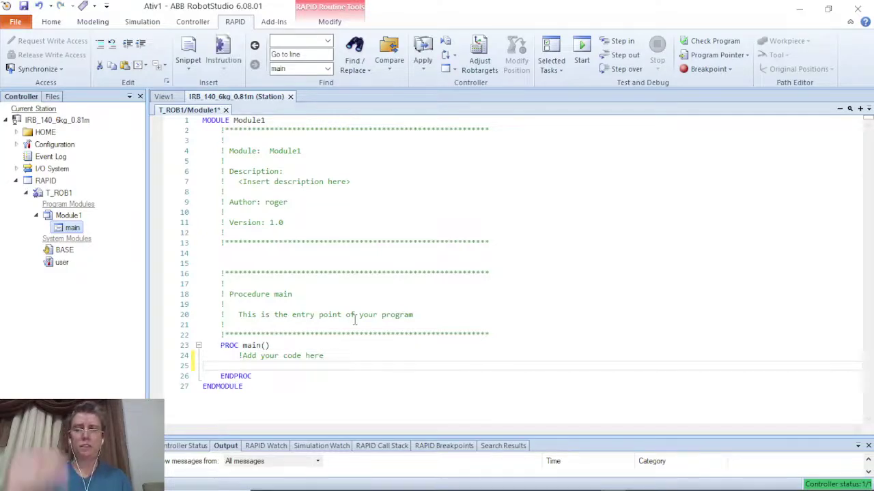
type("m")
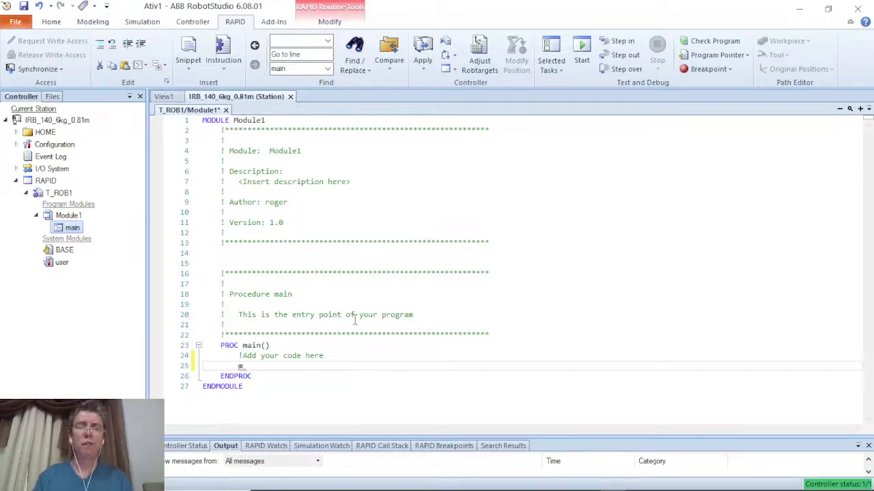
type("ov")
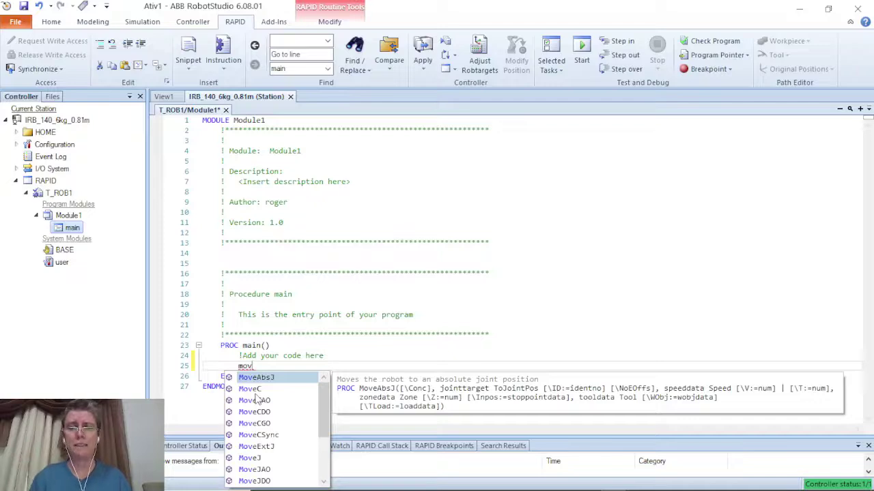
type("e")
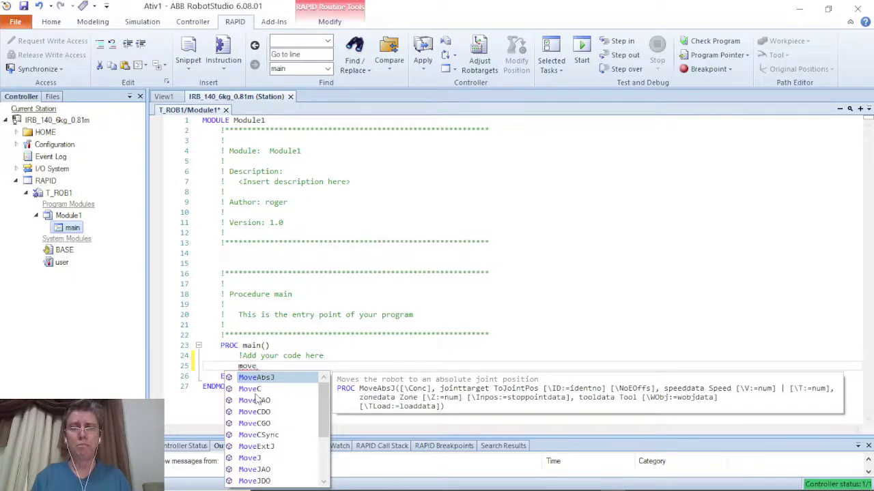
type("j")
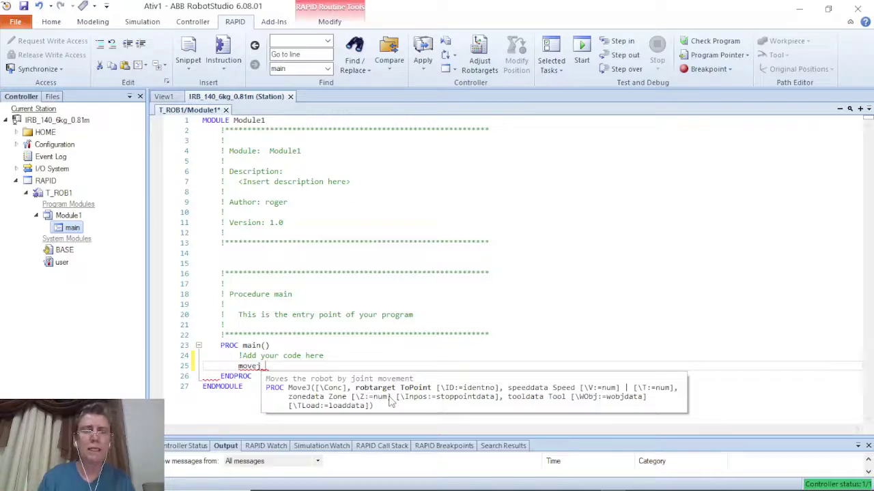
Try the movej instruction with target pr10, speed v1000 and zone z10, and delete the unfinished line from main.
type("pr")
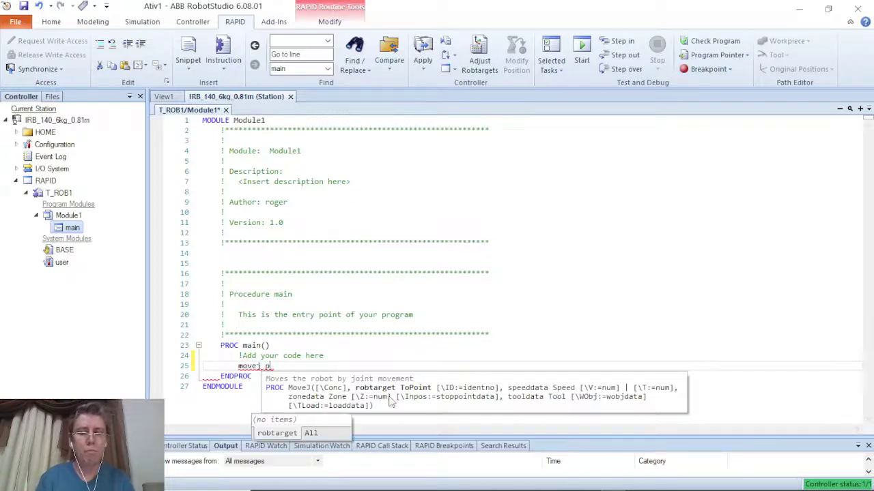
type("10")
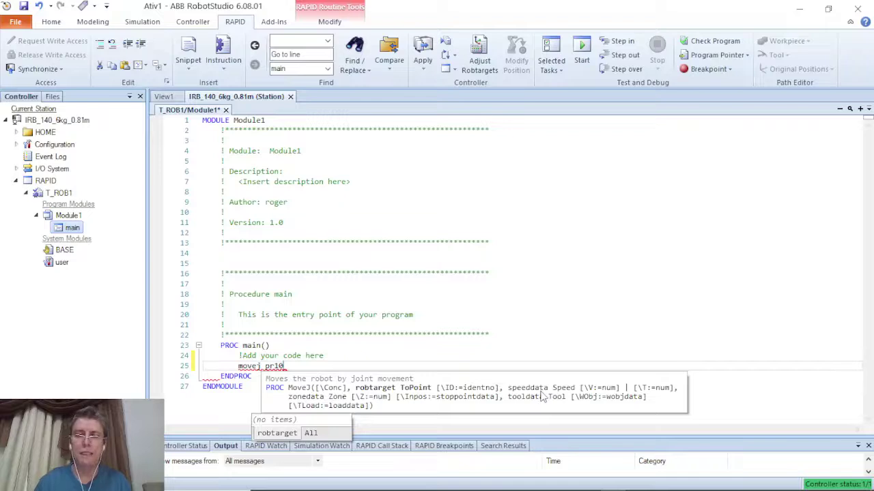
type(",")
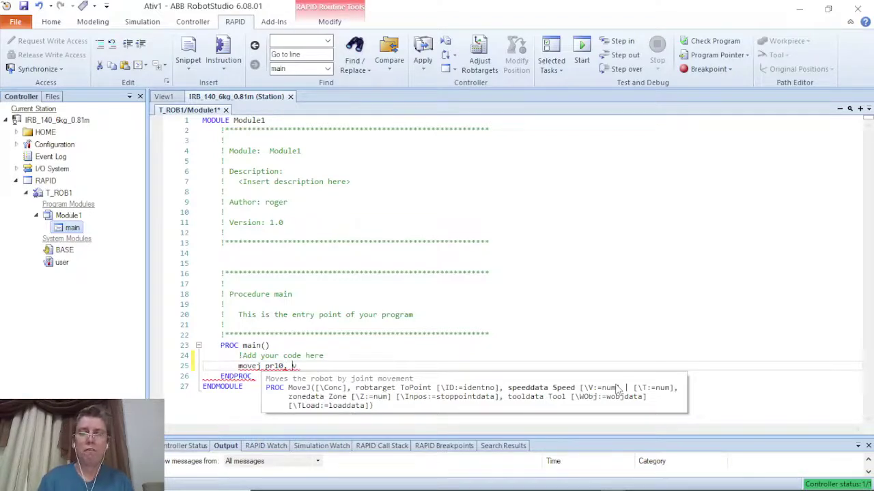
type(" v1000")
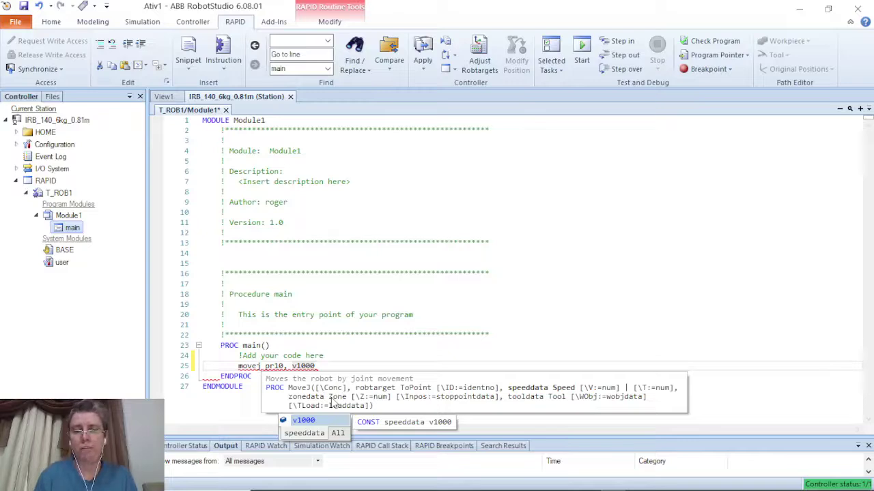
type(",")
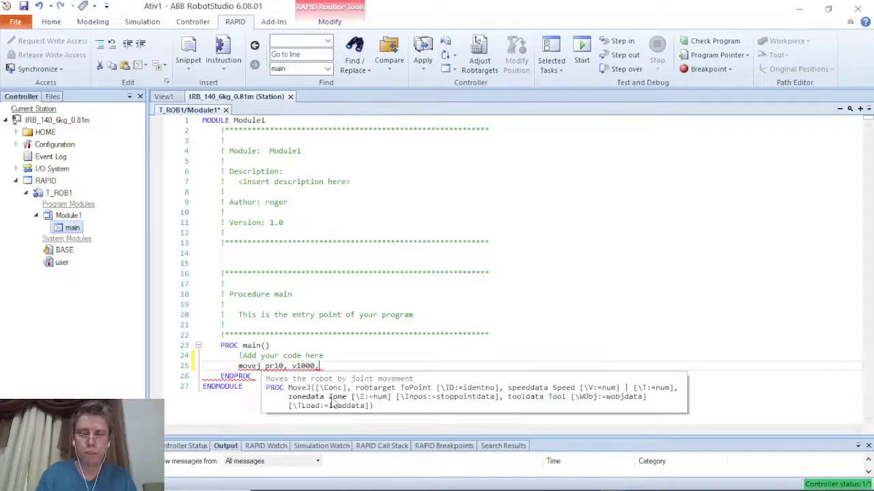
type(" z")
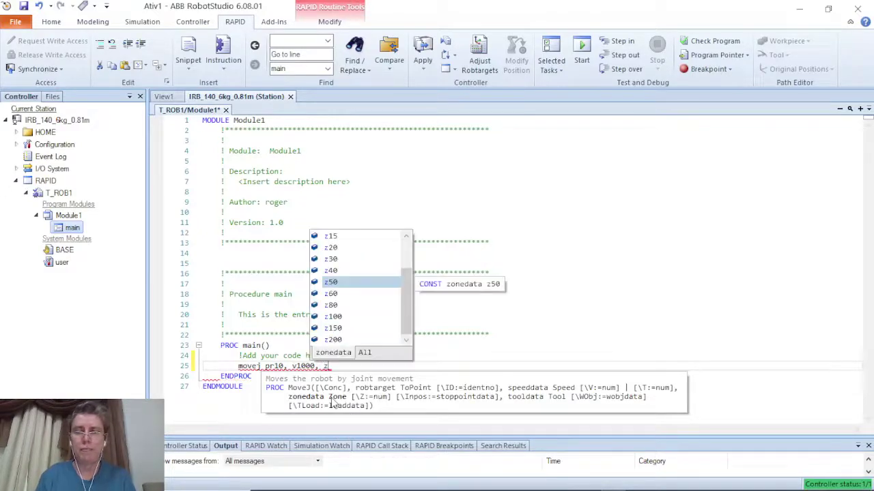
type("10")
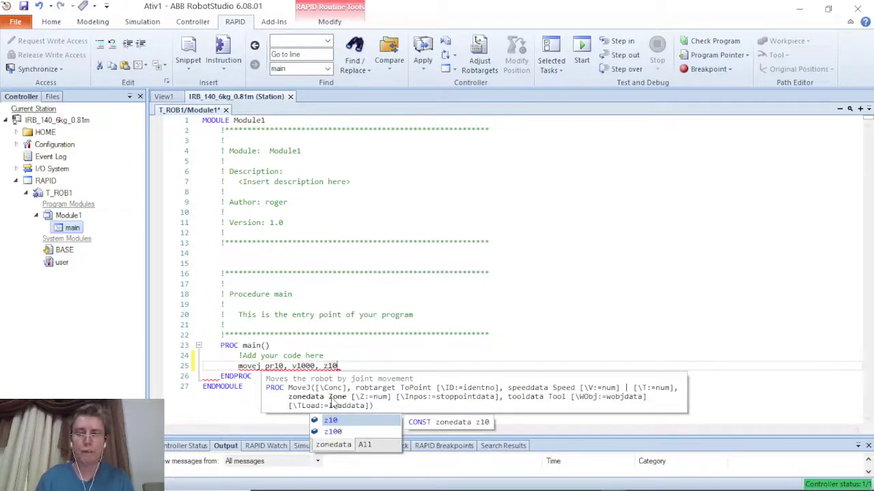
type(",")
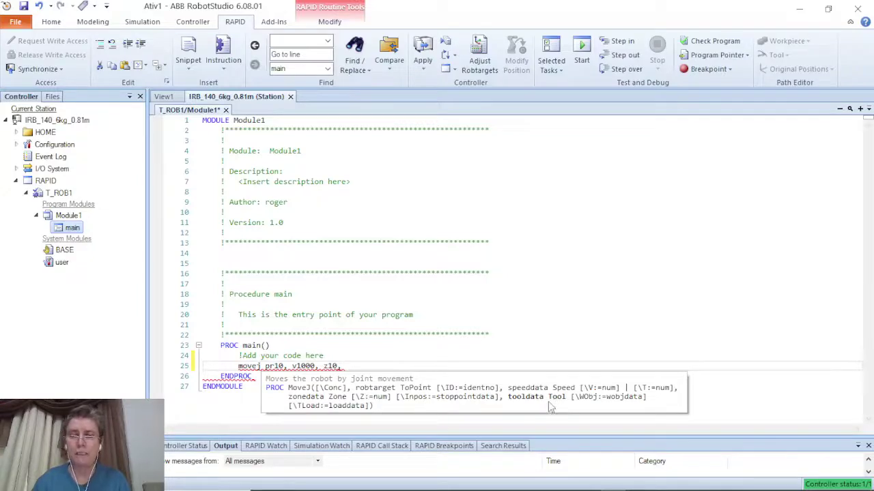
type(" to")
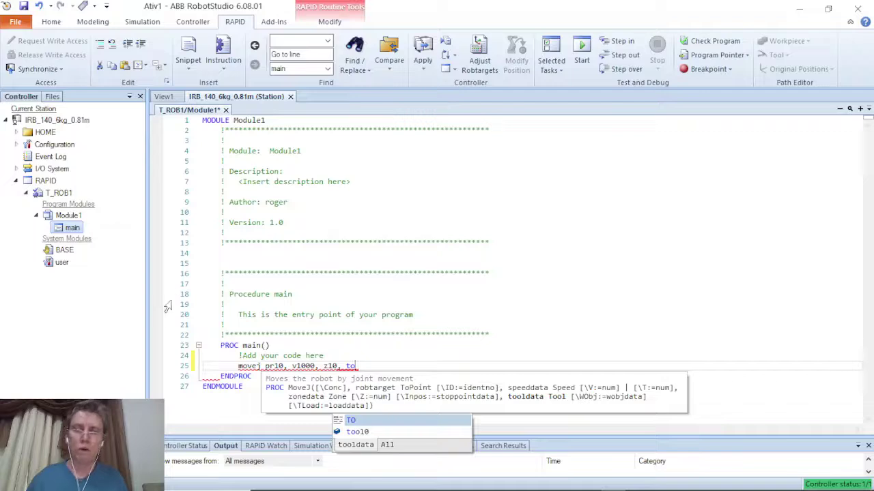
left_click(238, 365)
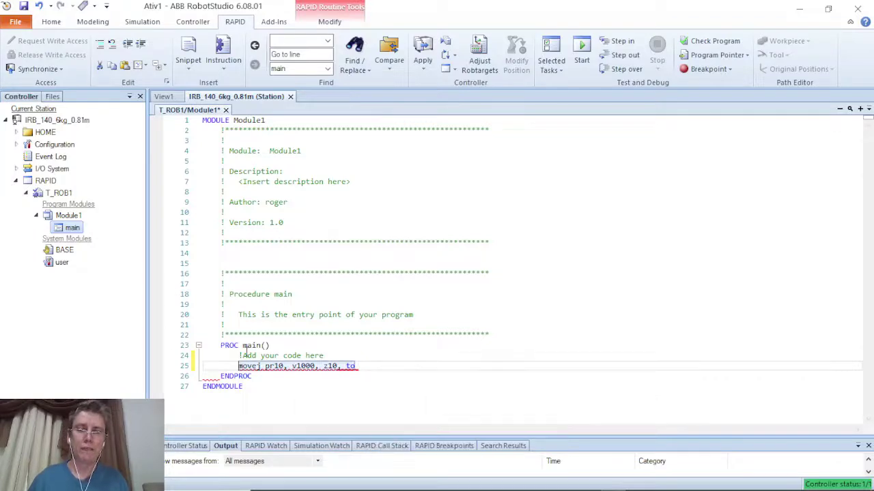
key("Delete")
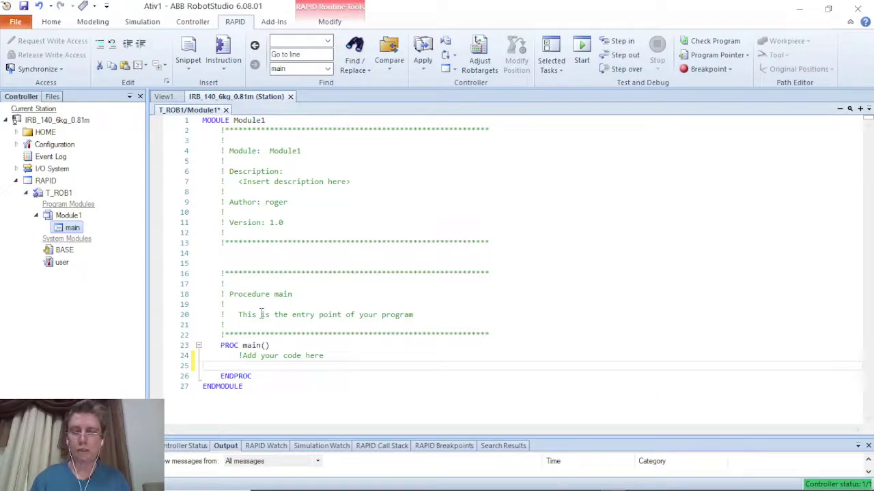
Examine the synchronization commands offered for the IRB_140_6kg_0.81m controller among the station's paths and targets.
left_click(50, 21)
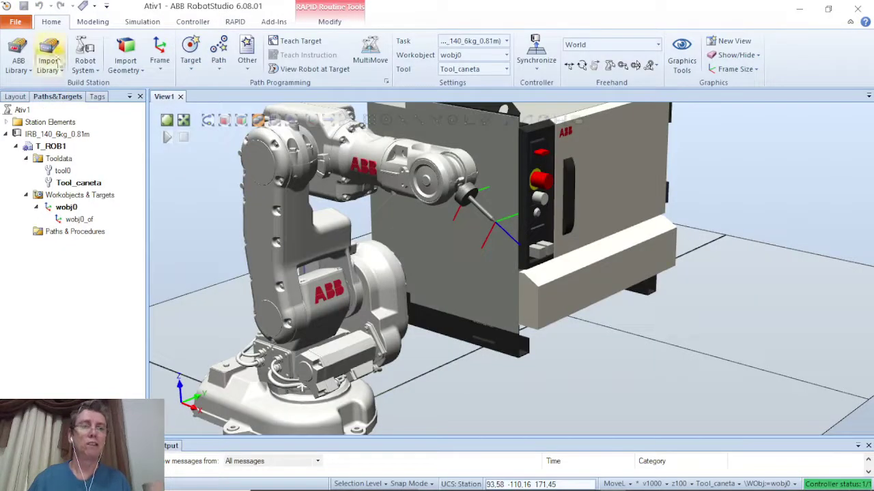
left_click(49, 136)
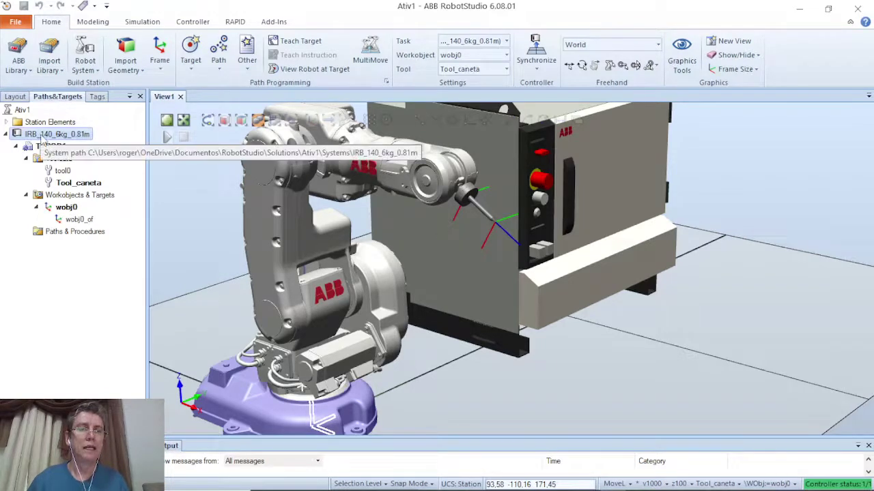
right_click(44, 137)
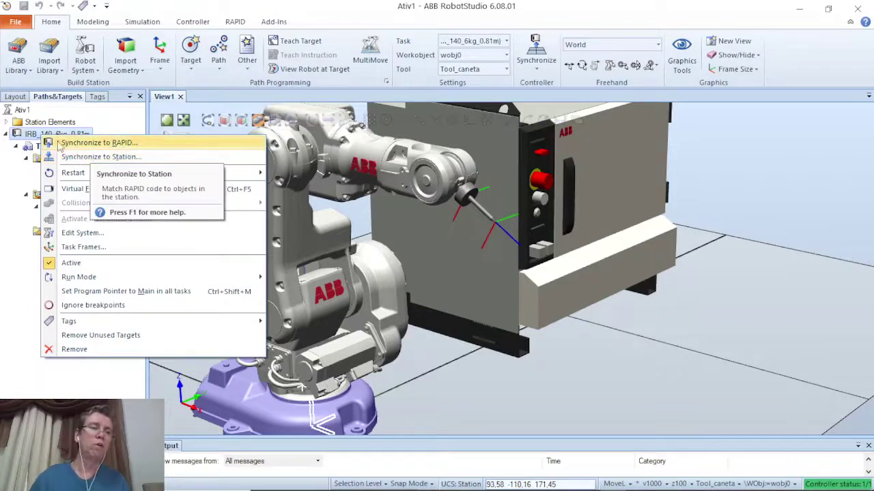
Synchronize the station to RAPID with all T_ROB1 items included: Paths & Targets, ToolData with Tool_caneta, and WorkObject.
left_click(234, 22)
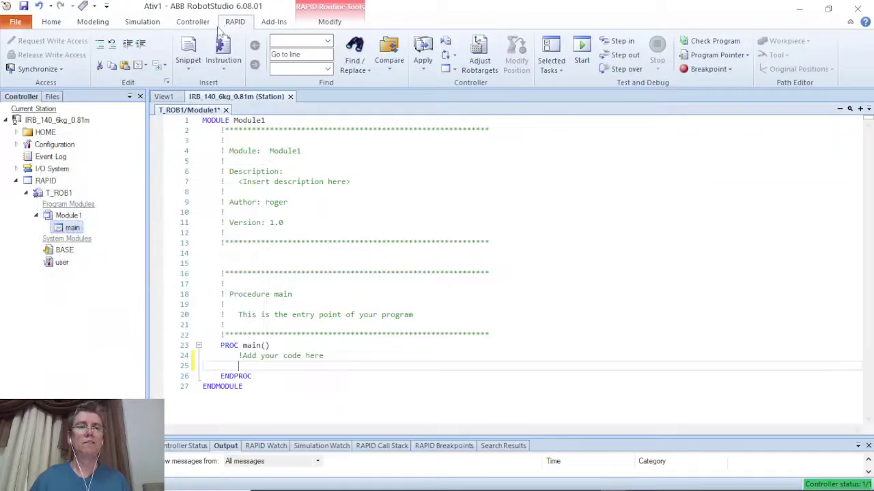
left_click(60, 69)
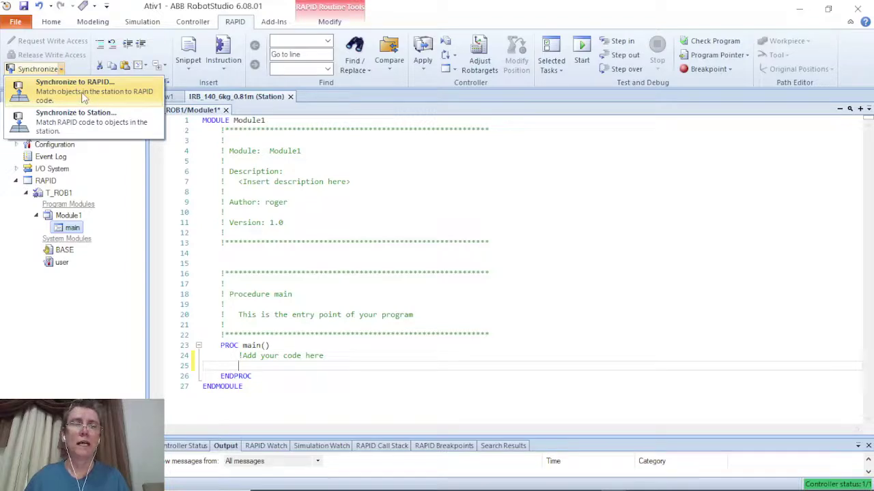
left_click(83, 98)
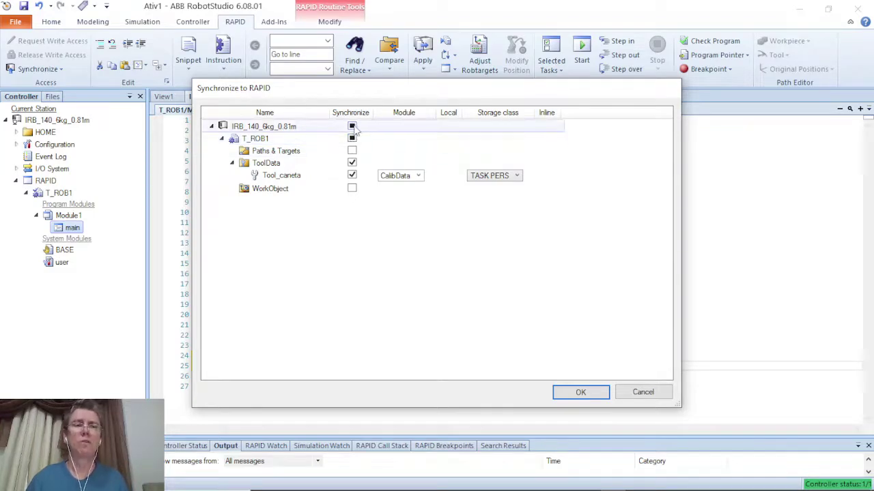
left_click(352, 127)
left_click(351, 127)
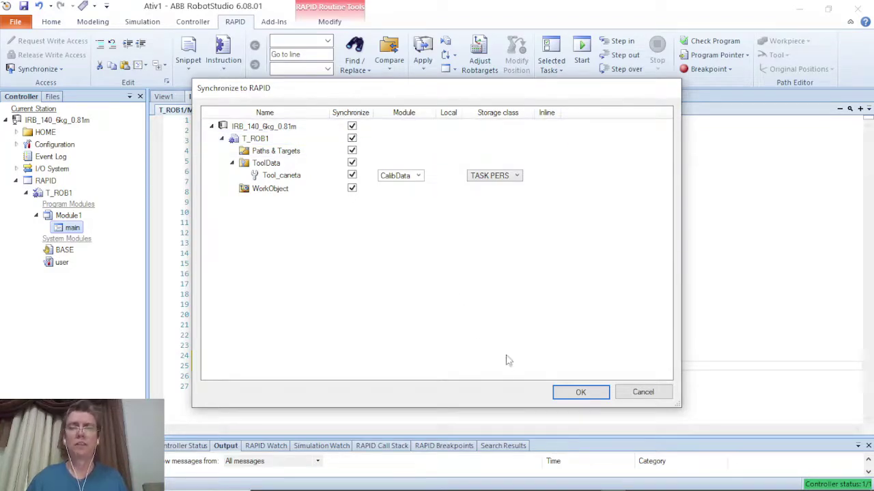
left_click(579, 395)
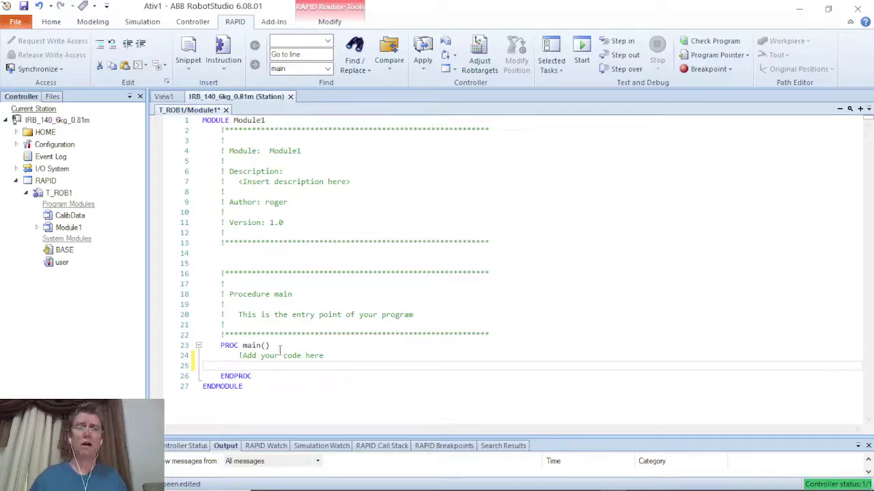
Write a movej instruction with target pr10, speed v1000 and zone z10 below the "Add your code here" comment in main.
type("mo")
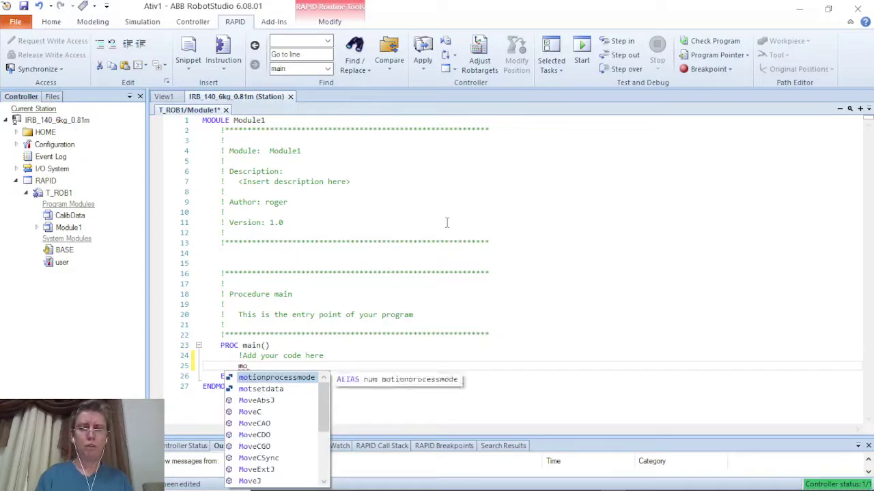
type("vej")
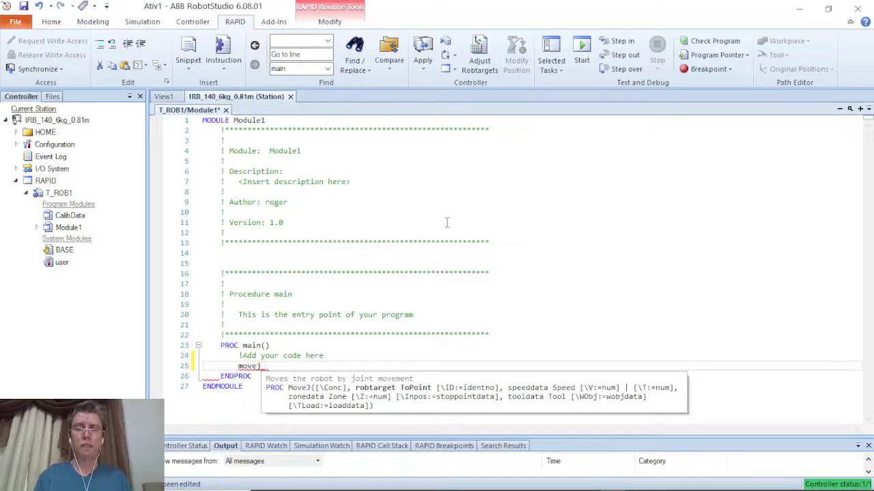
type(" pr")
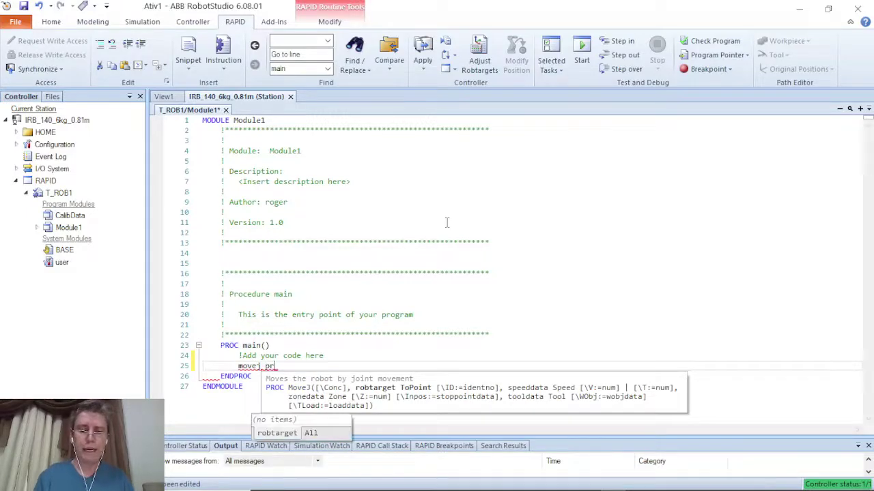
type("10,")
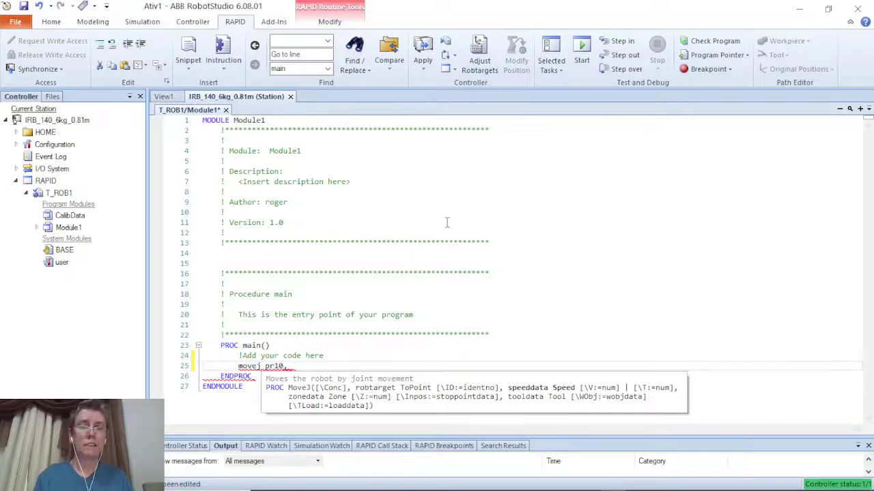
type(" v1000,")
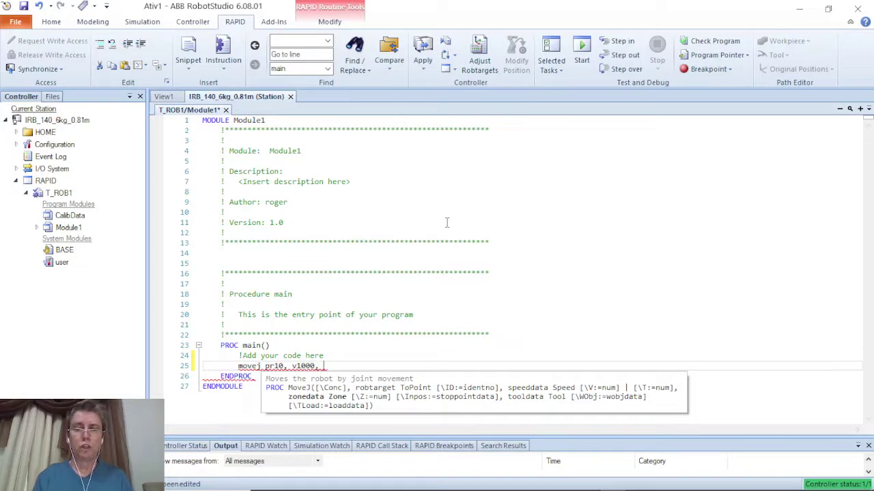
type(" z10")
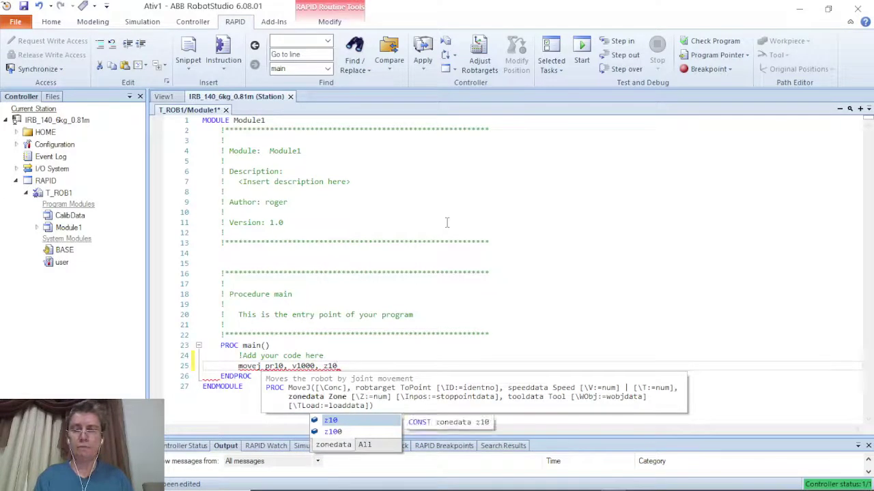
Complete the movej instruction with the tool Tool_caneta and a semicolon, and add a new line below it.
type(", to")
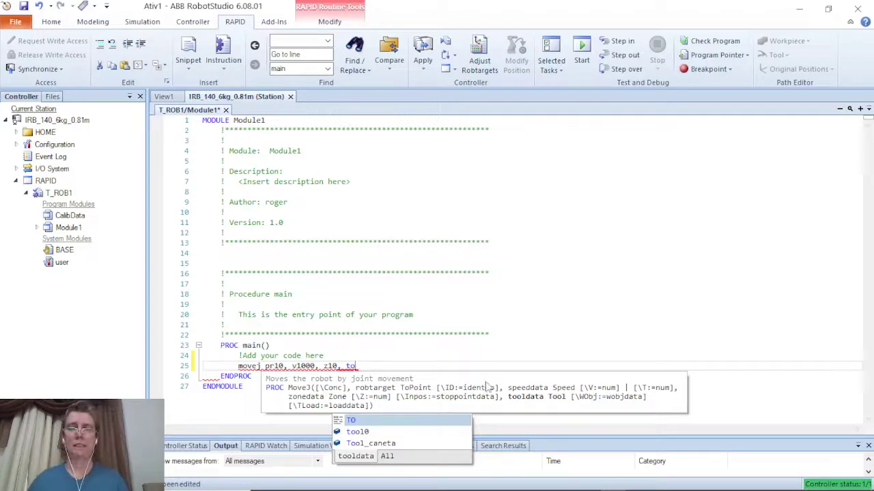
left_click(391, 445)
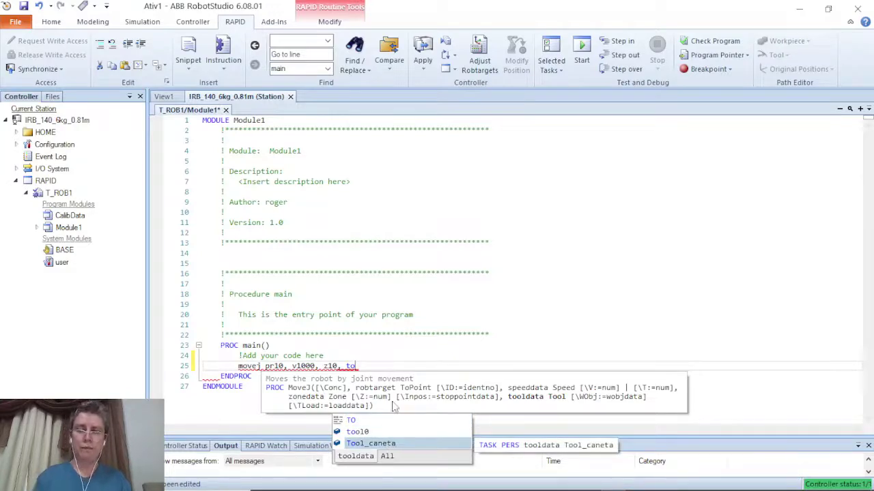
type("o")
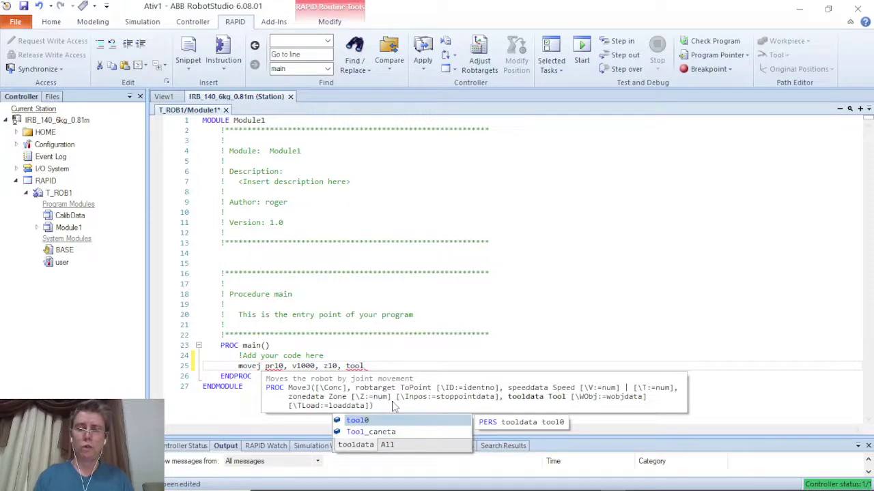
type("l")
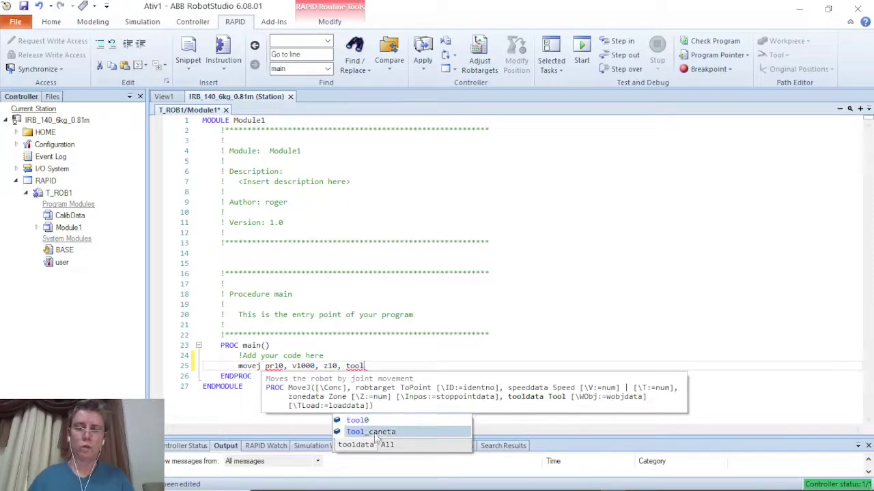
double_click(379, 432)
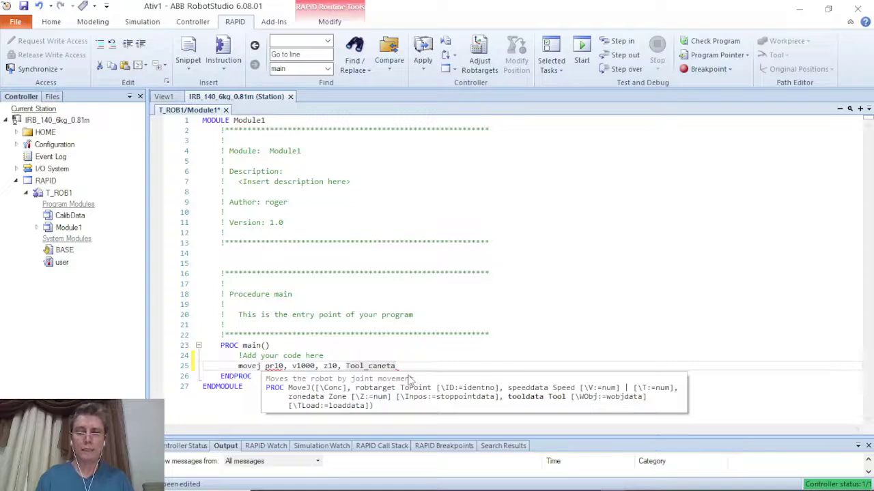
type(";")
key("Return")
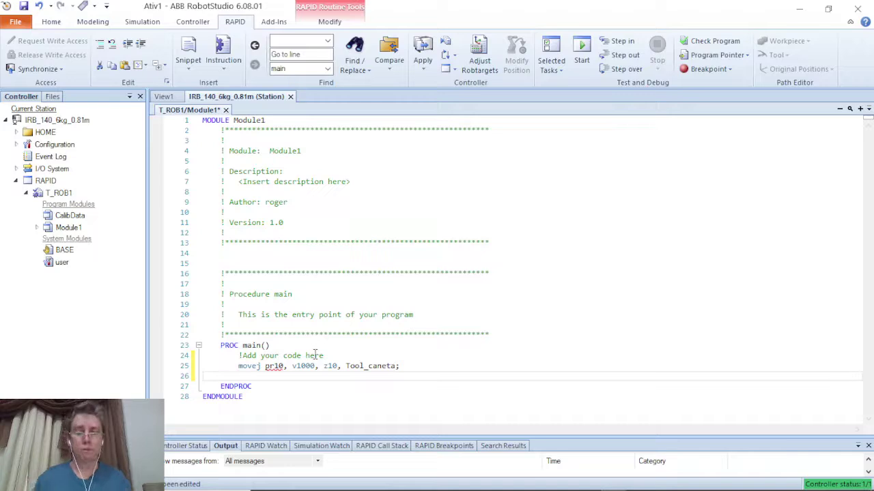
type("movel")
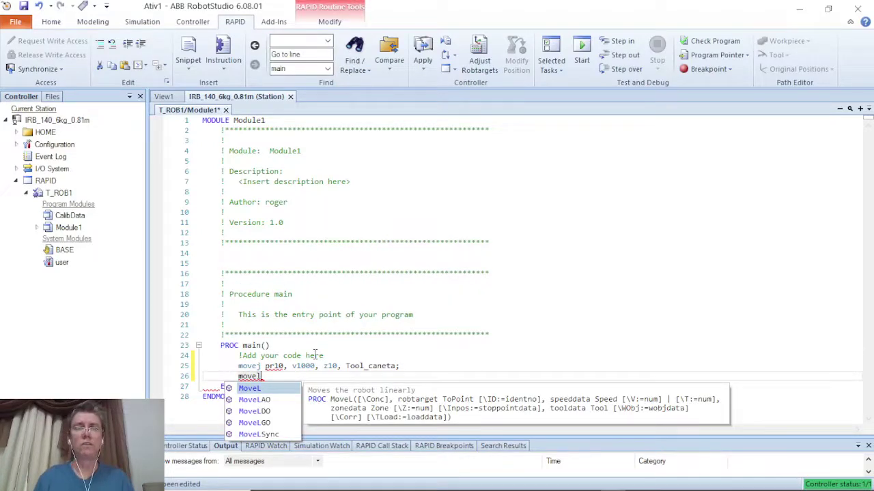
key("BackSpace")
key("BackSpace")
key("BackSpace")
key("BackSpace")
key("BackSpace")
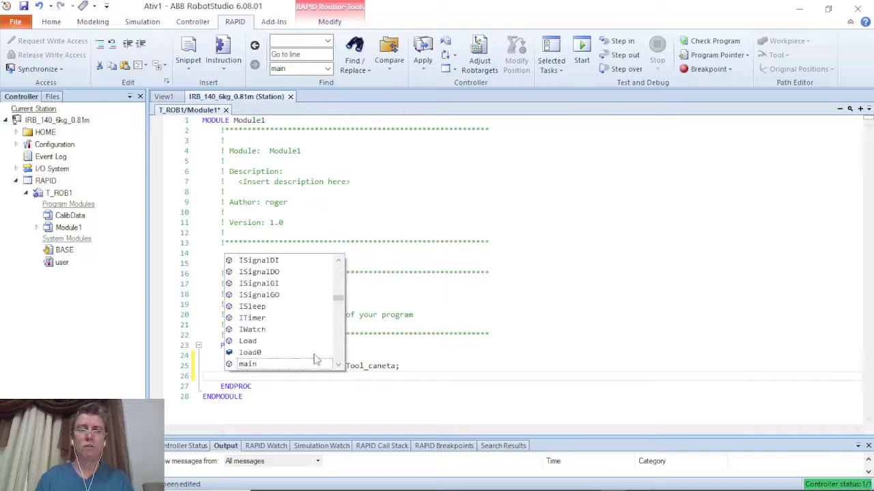
key("Escape")
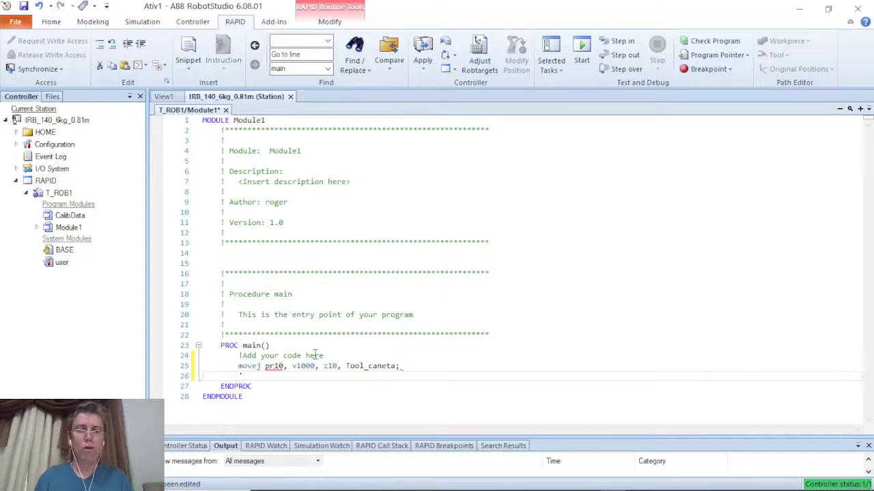
Duplicate the movej pr10 instruction onto the empty line below it in the main procedure.
key("Up")
key("shift+Right")
key("shift+Right")
key("shift+Right")
key("shift+Right")
key("shift+Right")
key("shift+Right")
key("shift+Right")
key("shift+Right")
key("shift+Right")
key("shift+Right")
key("shift+Right")
key("shift+Right")
key("shift+Right")
key("shift+Right")
key("shift+Right")
key("shift+Right")
key("shift+Right")
key("shift+Right")
key("shift+Right")
key("shift+Right")
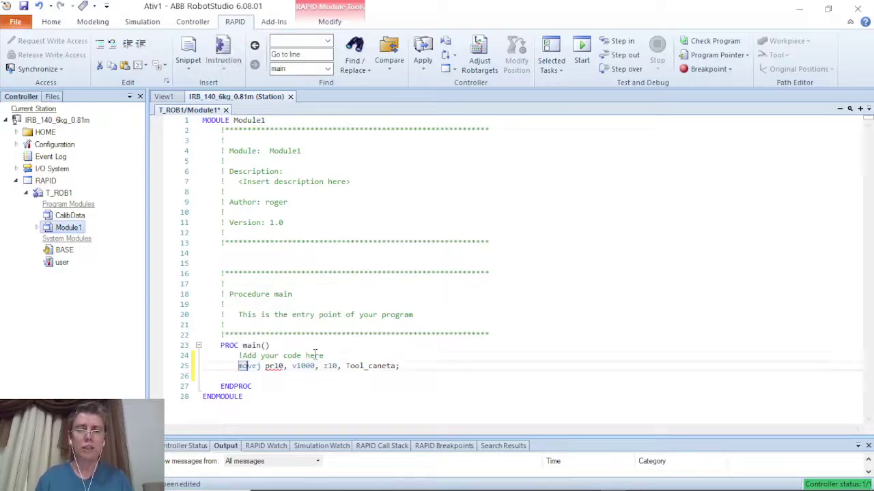
key("shift+Right")
key("shift+Right")
key("shift+Right")
key("shift+Right")
key("shift+Right")
key("shift+Right")
key("shift+Right")
key("shift+Right")
key("shift+Right")
key("shift+Right")
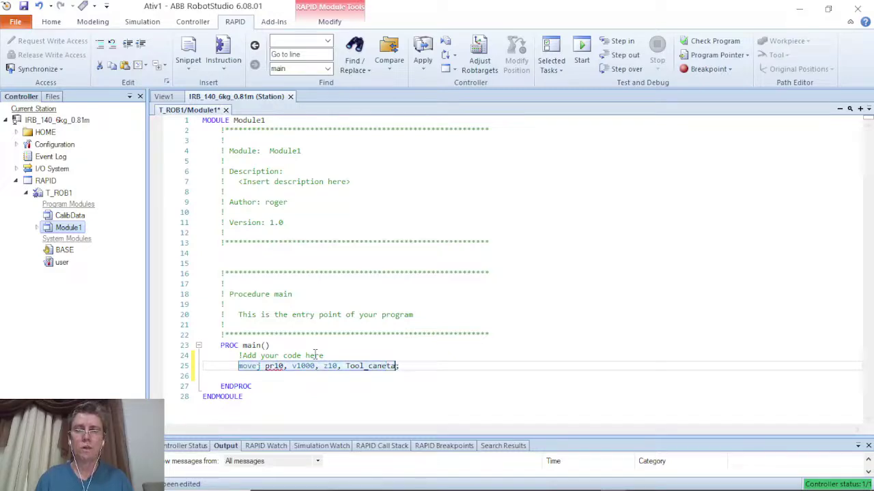
key("ctrl+c")
key("Down")
key("ctrl+v")
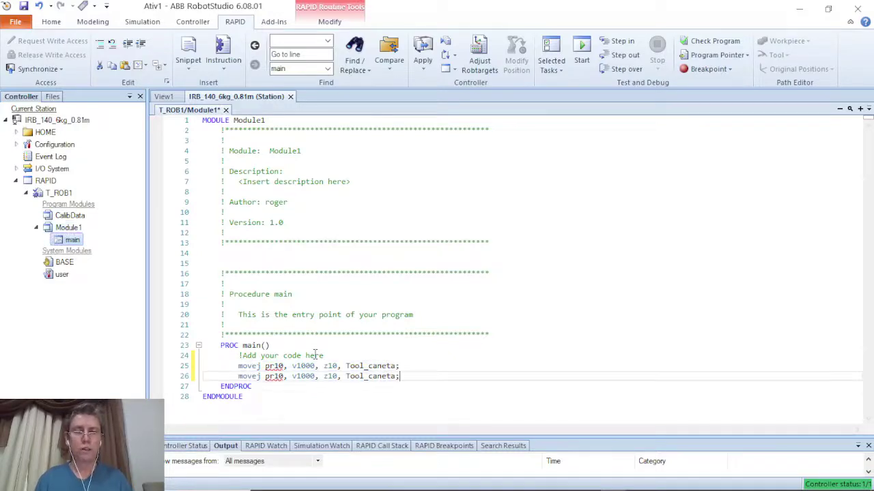
Change the duplicated instruction to movel with target pr20.
key("Home")
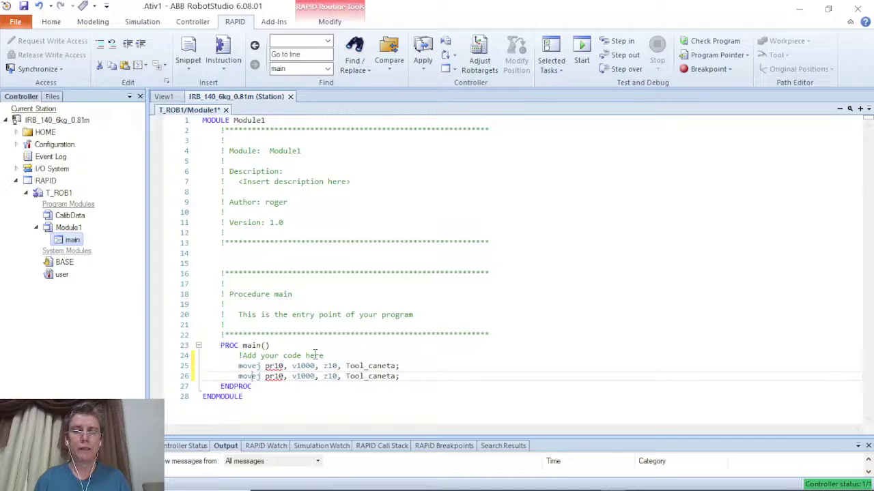
type("2")
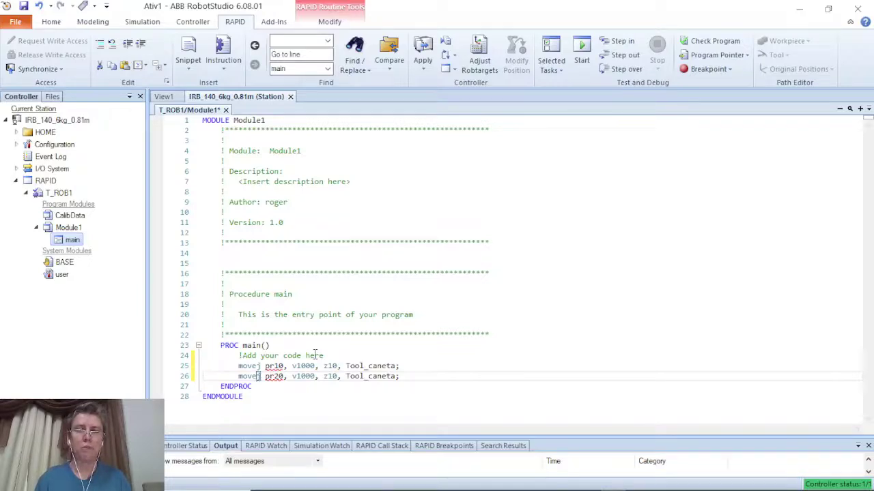
type("l")
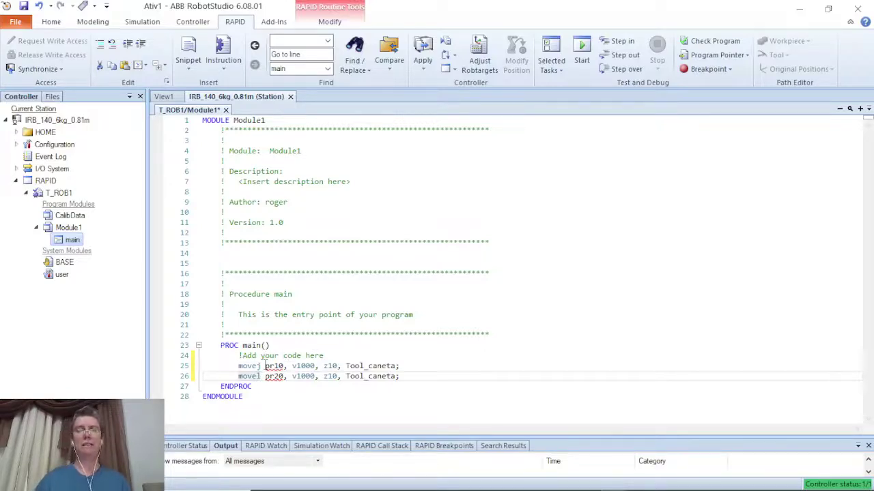
mouse_move(265, 366)
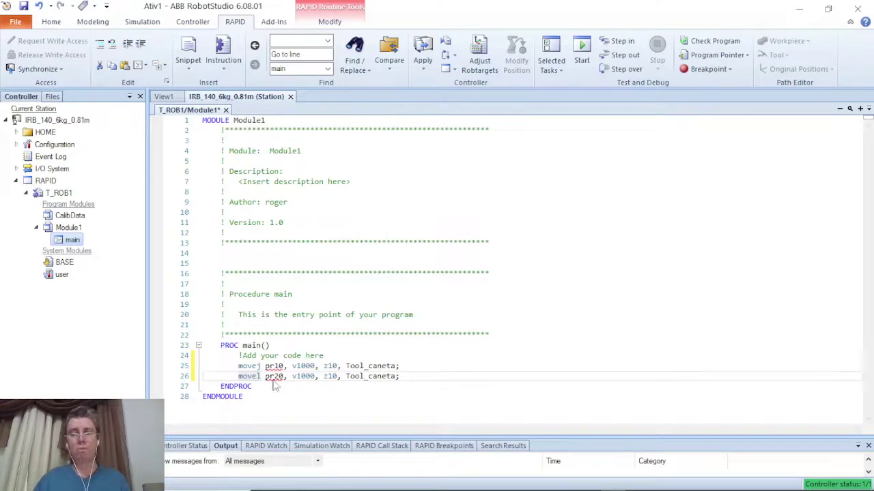
mouse_move(274, 384)
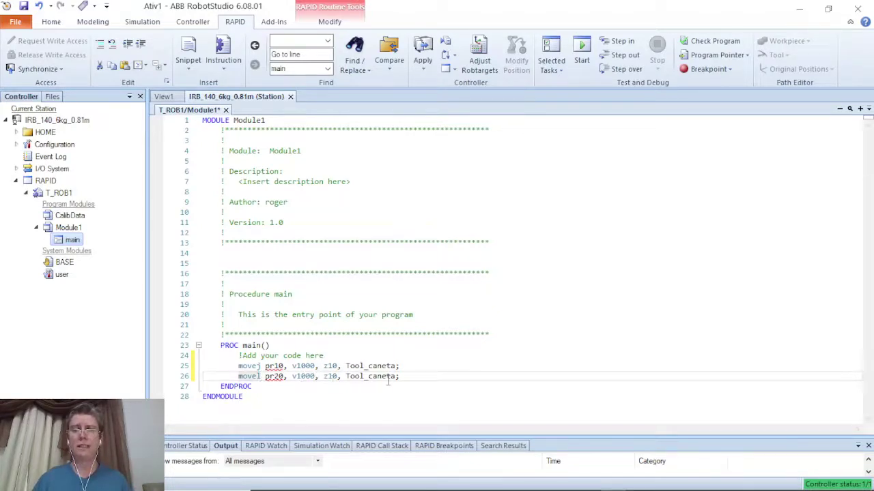
mouse_move(389, 379)
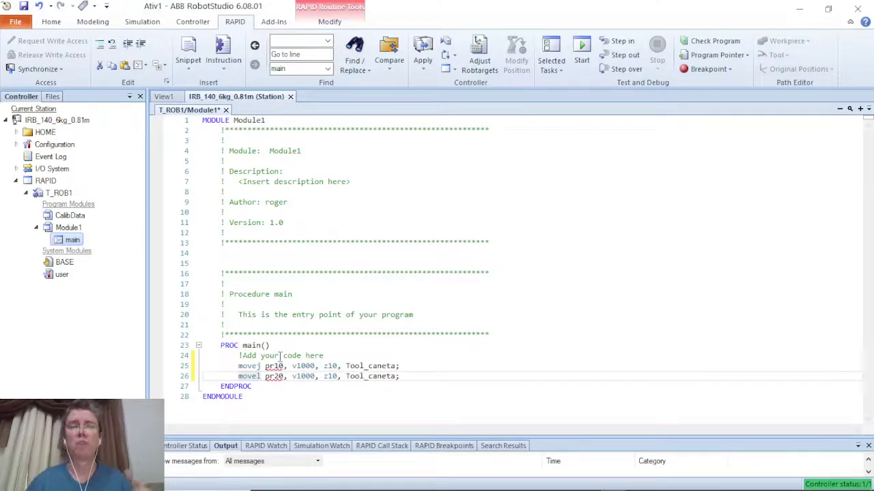
left_click(23, 6)
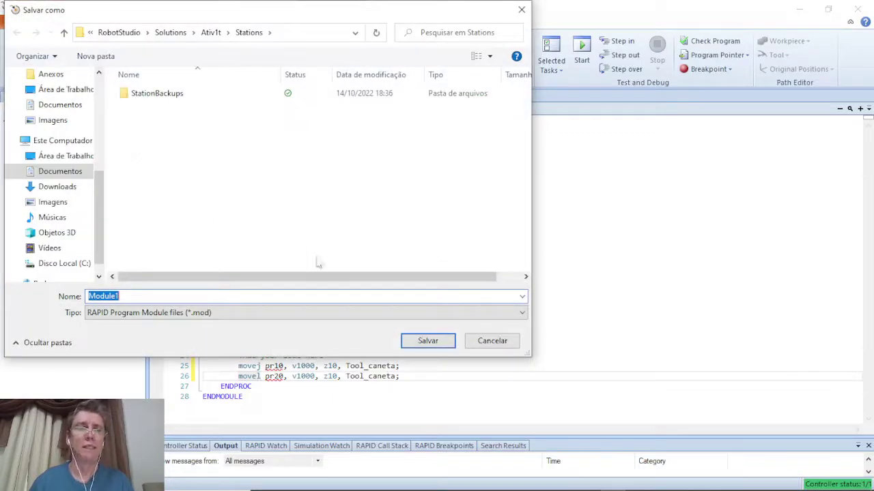
left_click(477, 345)
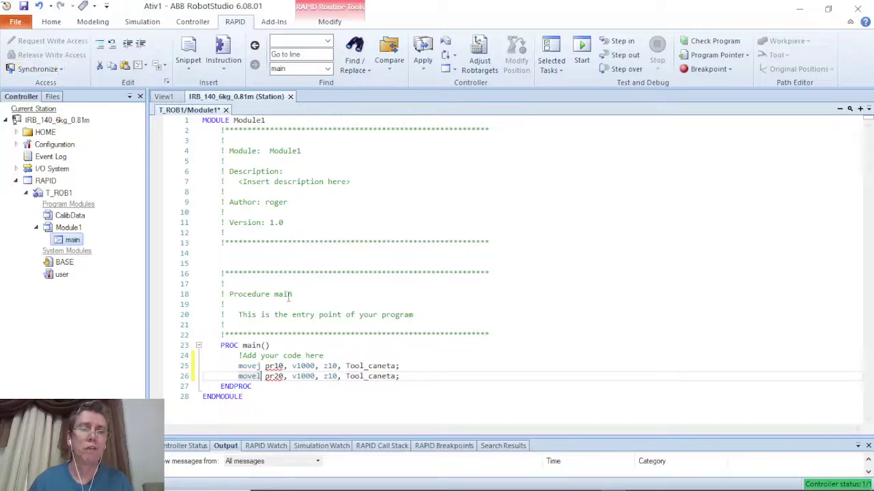
Synchronize the RAPID code to the station with all items of controller IRB_140_6kg_0.81m included.
left_click(60, 69)
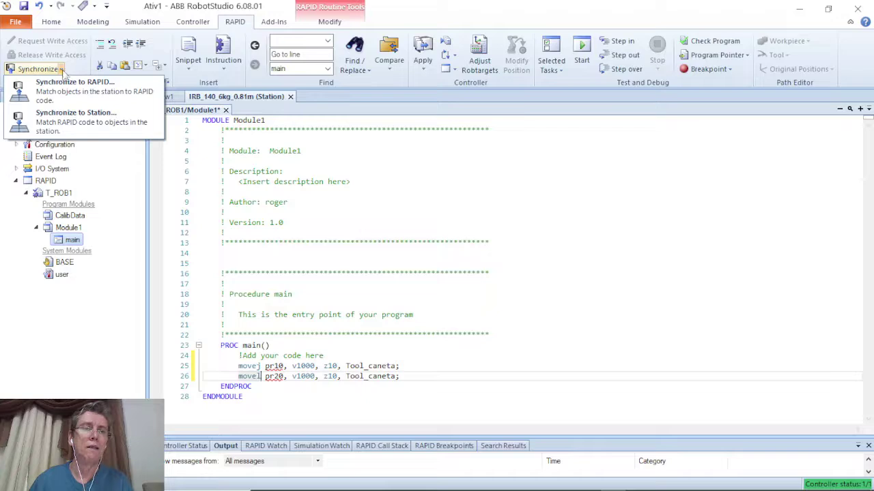
left_click(73, 125)
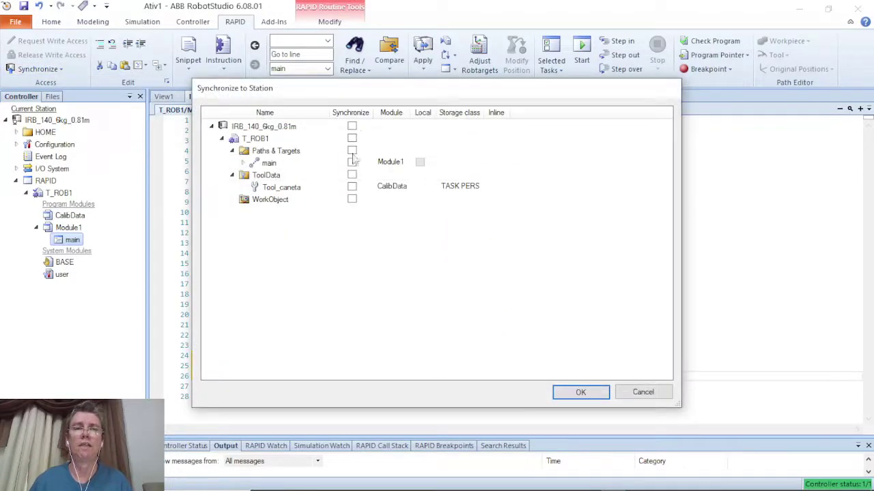
left_click(353, 127)
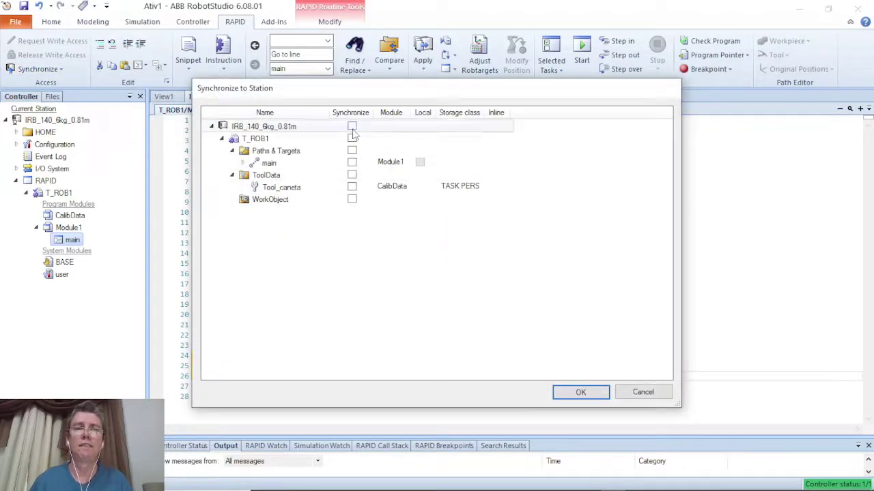
left_click(580, 392)
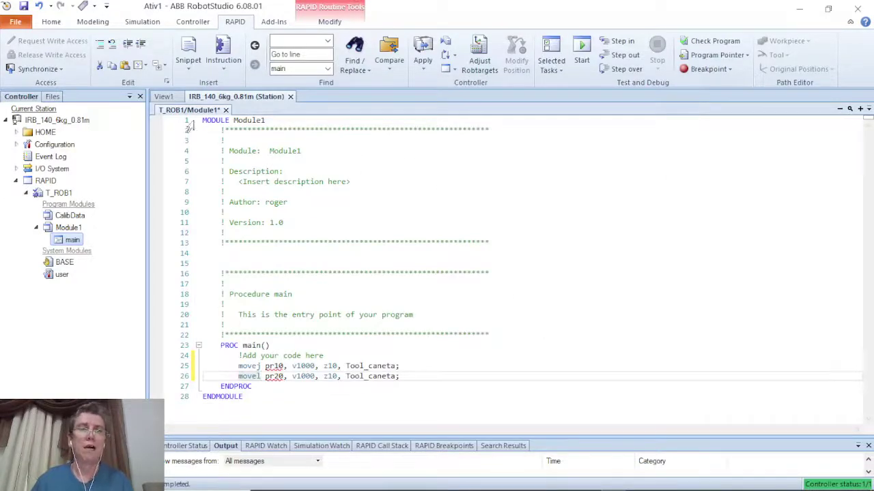
Examine the MoveJ pr10 and MoveL pr20 instructions of the main path among the station's paths and targets.
left_click(162, 96)
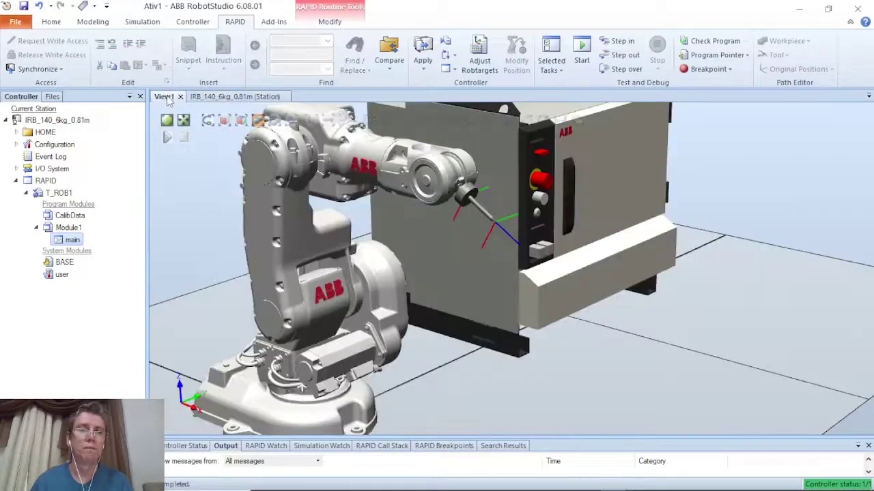
left_click(51, 21)
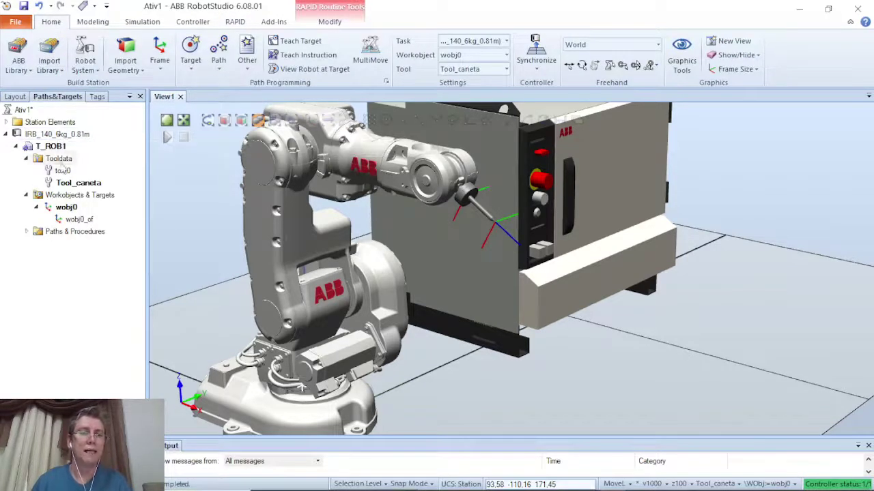
left_click(25, 232)
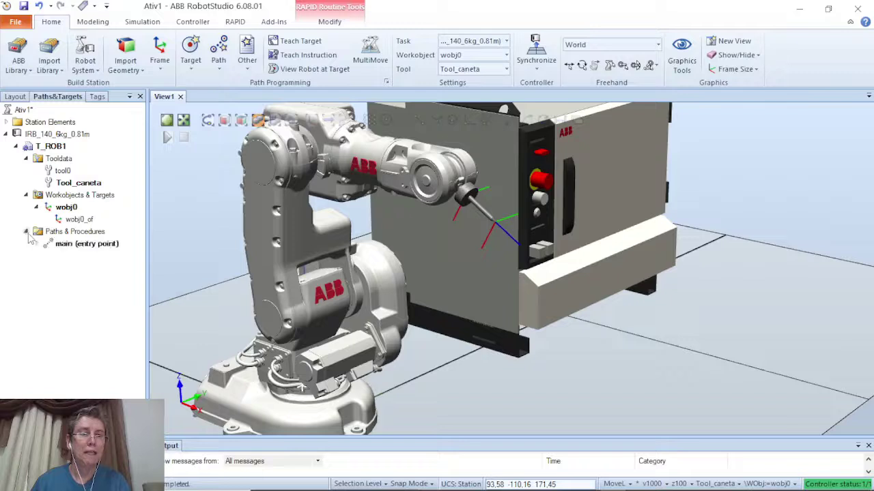
left_click(36, 244)
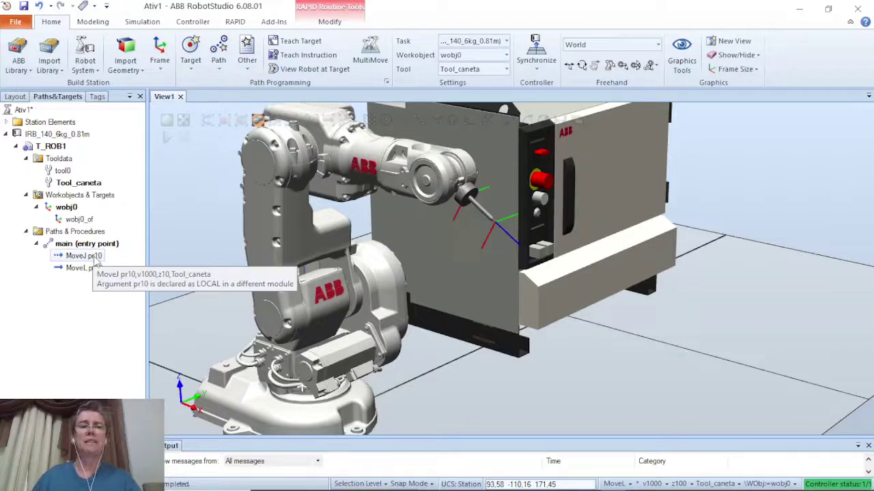
left_click(97, 263)
left_click(96, 270)
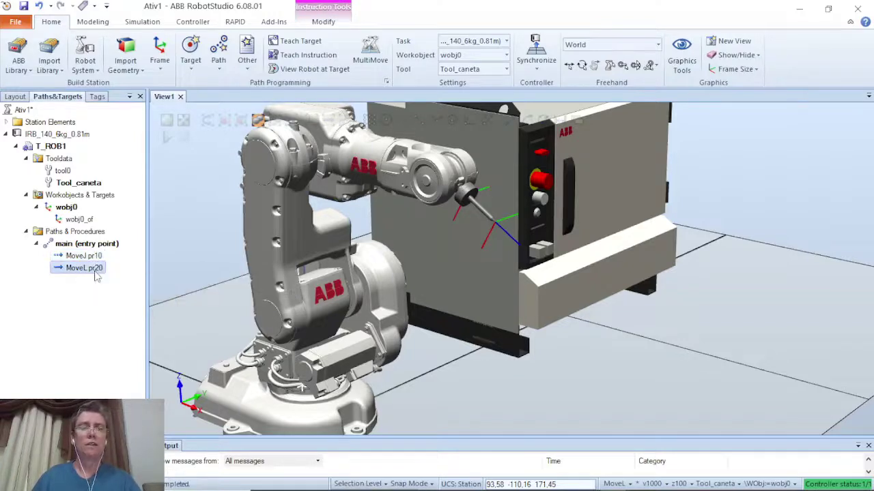
left_click(91, 260)
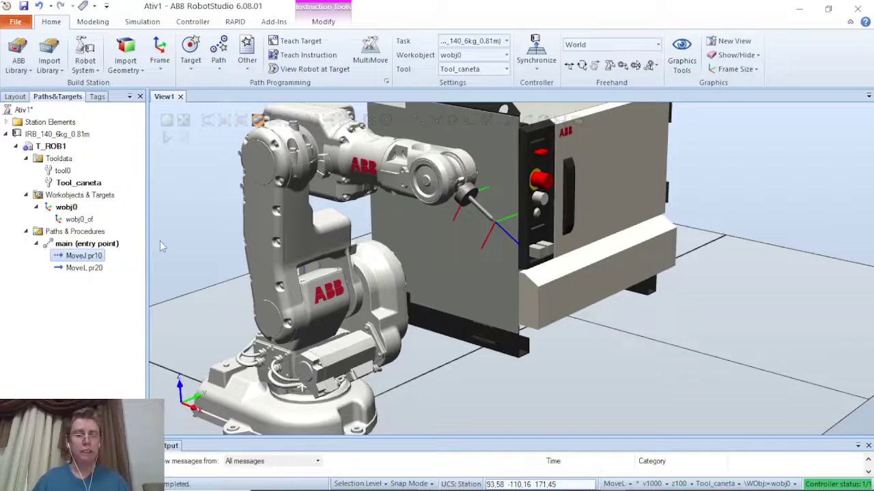
Switch to PowerPoint, review the MoveJ movement function slide, and return to RobotStudio.
key("alt+Tab")
key("alt+Tab")
key("alt+Tab")
key("alt+Tab")
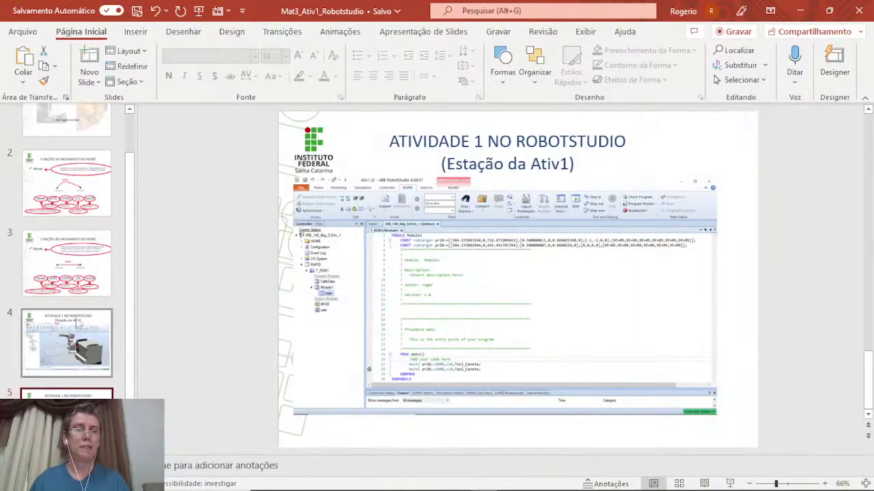
left_click(81, 259)
key("Up")
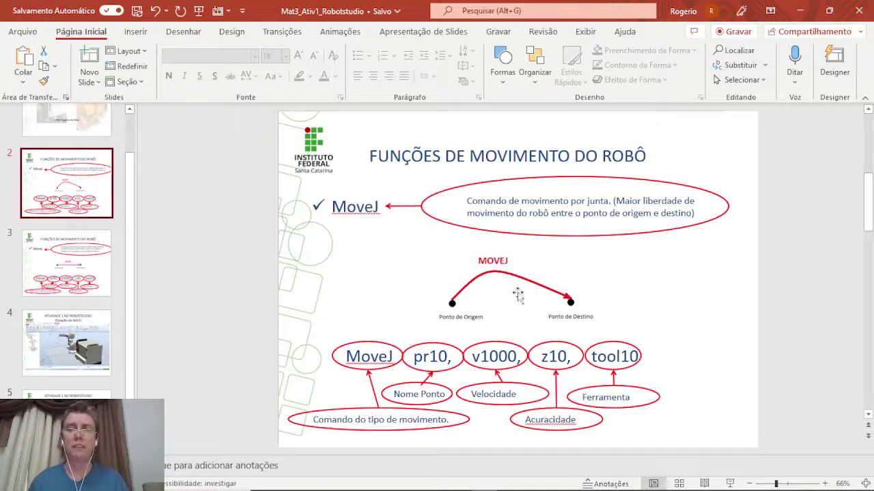
key("alt+Tab")
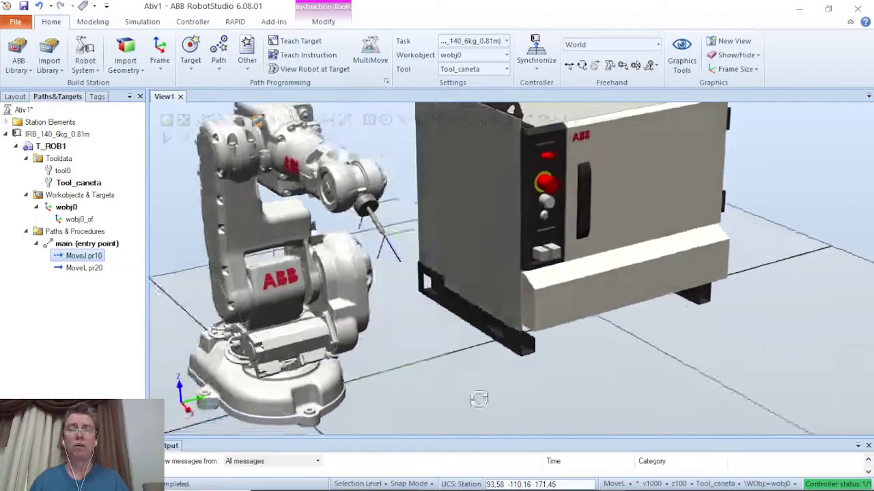
Start linear jogging of the robot's pen tool in the World coordinate system.
left_click_drag(505, 399, 355, 380, "ctrl+shift")
left_click_drag(384, 283, 387, 329, "ctrl")
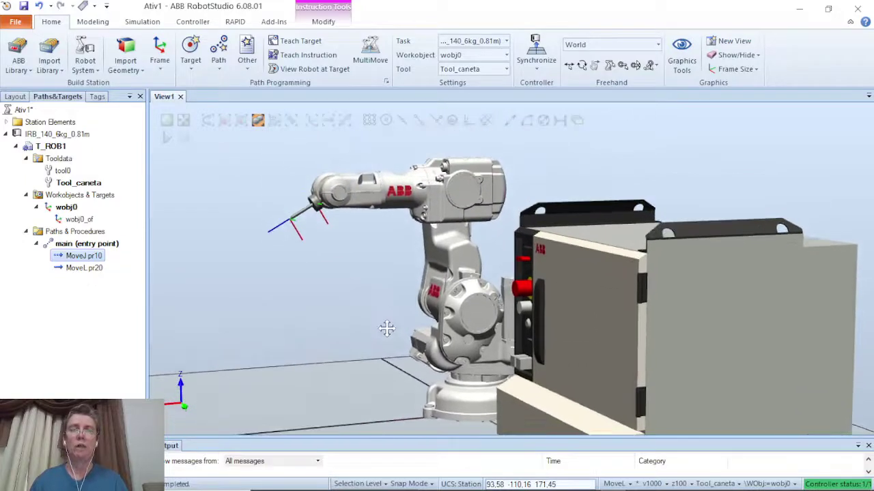
scroll(387, 329, "down", 2)
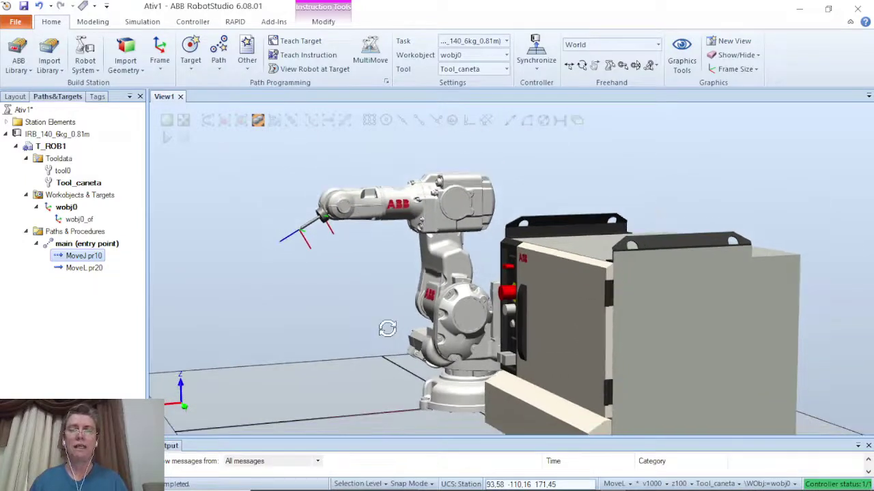
scroll(385, 329, "up", 2)
left_click_drag(384, 329, 394, 295, "ctrl+shift")
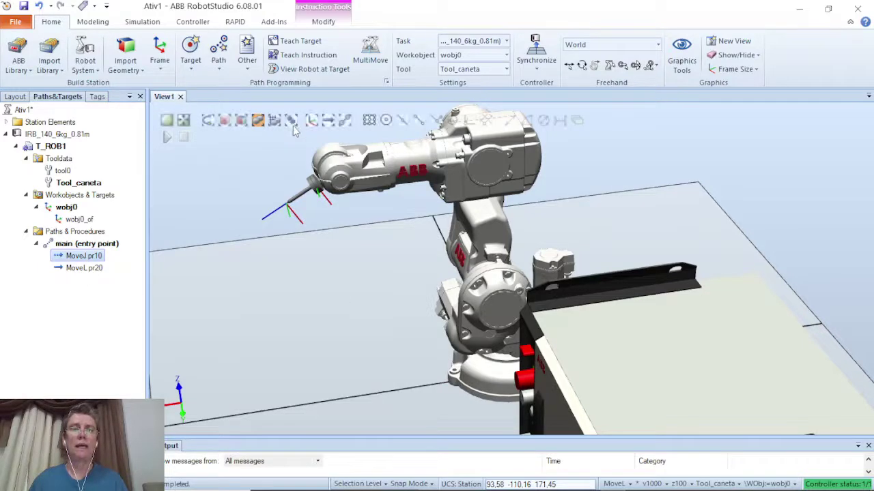
left_click_drag(292, 258, 295, 249, "ctrl+shift")
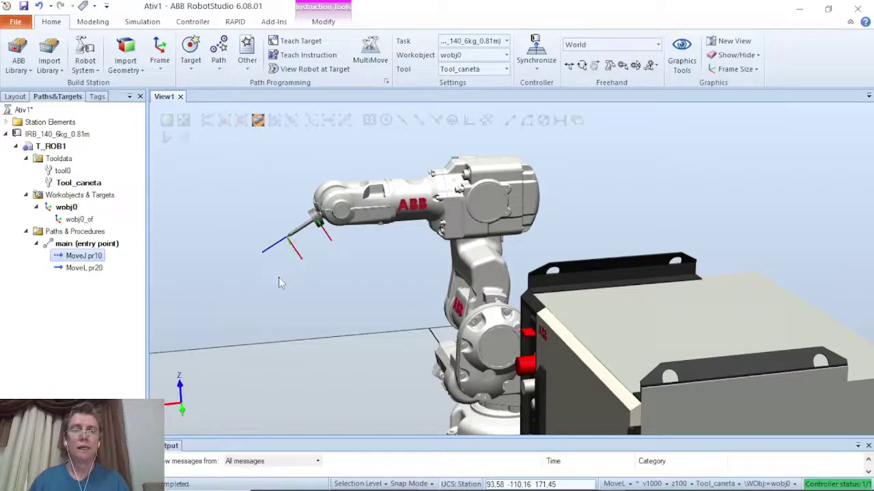
scroll(282, 280, "up", 5)
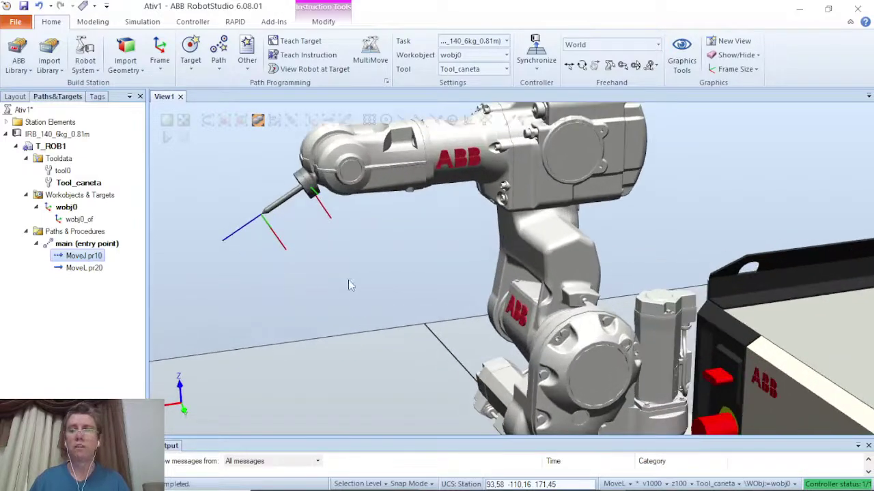
scroll(349, 285, "down", 3)
left_click_drag(321, 293, 290, 307, "ctrl+shift")
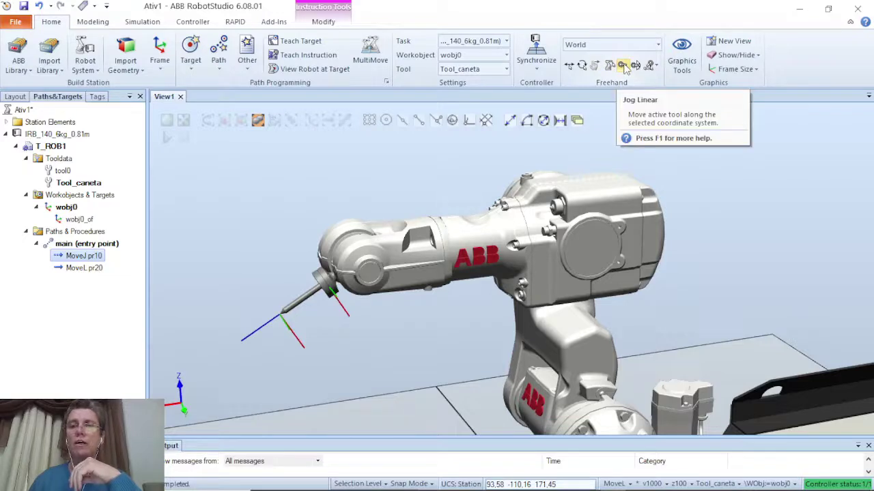
left_click(623, 65)
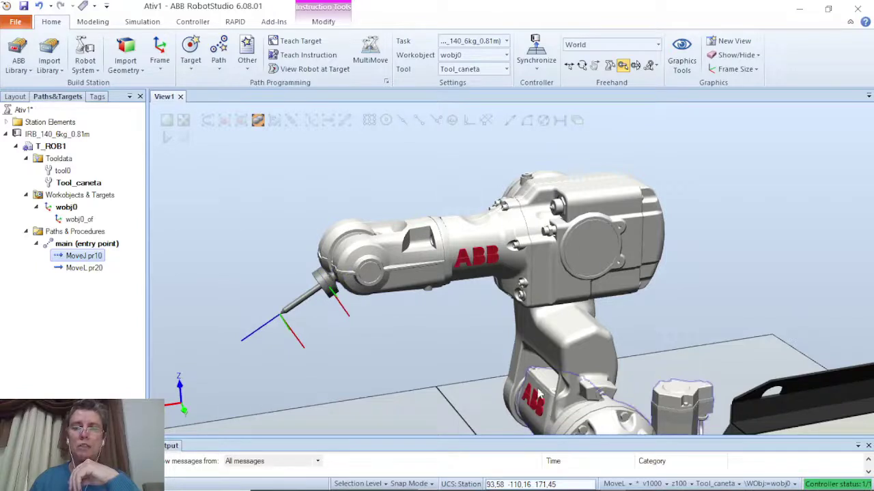
left_click(332, 287)
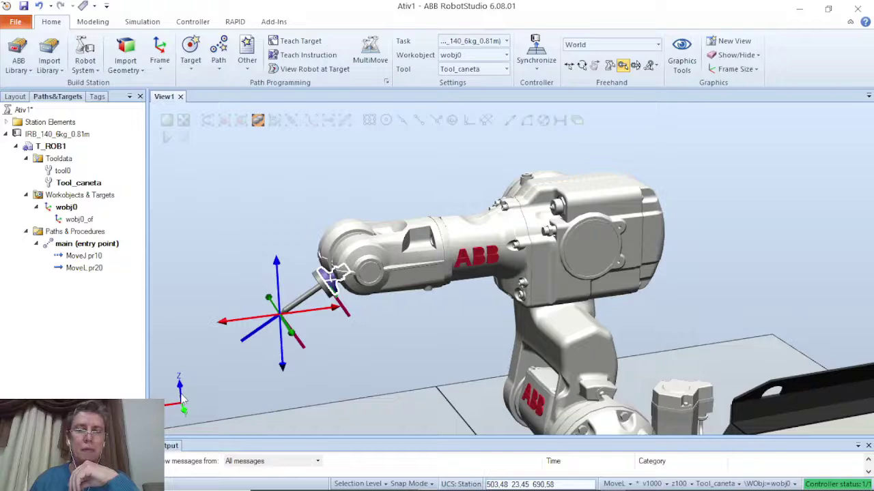
Jog the pen tool straight down along the Z axis to about x=584, y=0, z=440 mm.
left_click_drag(326, 401, 407, 316, "ctrl+shift")
scroll(416, 389, "down", 4)
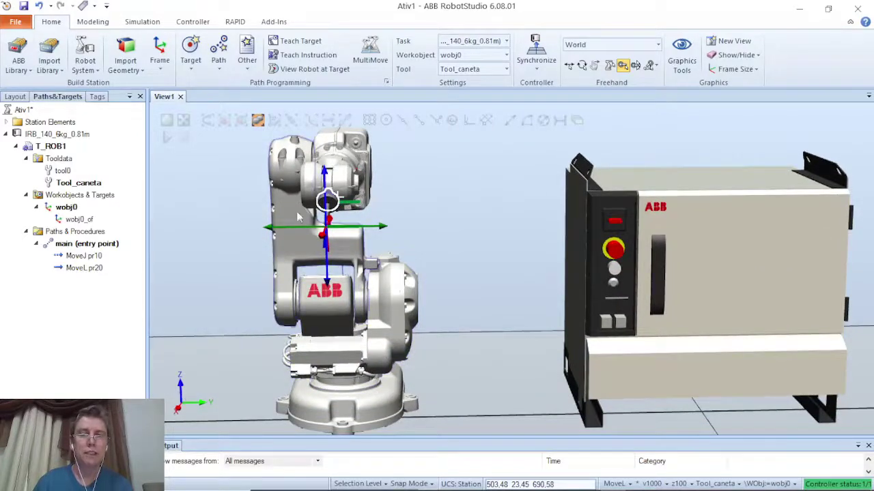
mouse_move(326, 183)
left_mouse_down()
mouse_move(325, 150)
mouse_move(326, 240)
mouse_move(326, 194)
left_mouse_up()
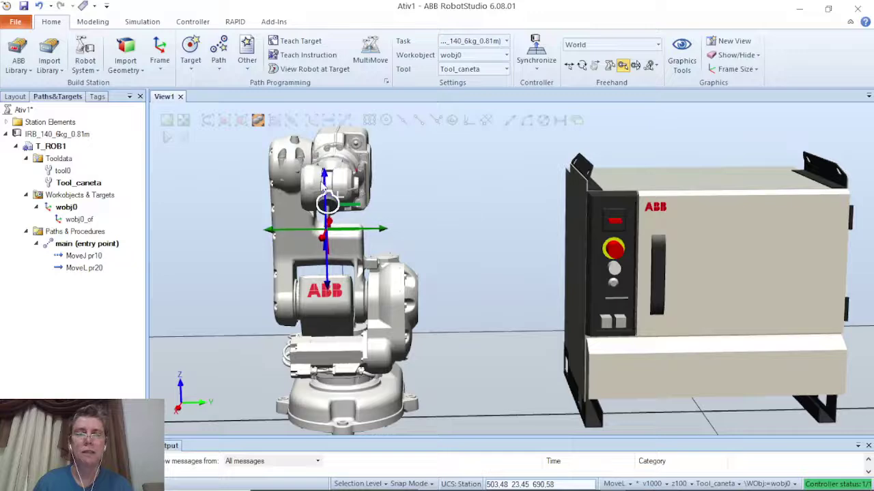
left_click_drag(218, 240, 321, 235, "ctrl+shift")
left_click_drag(579, 185, 584, 247)
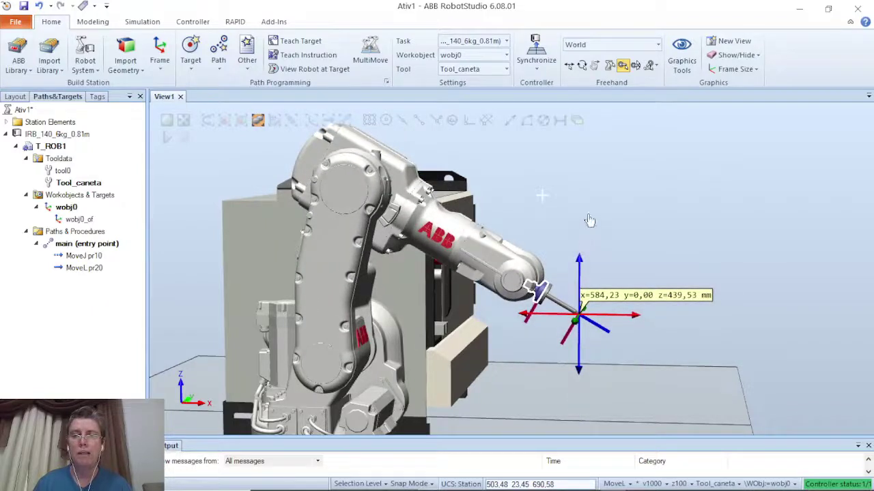
Jog the pen tool linearly back towards the robot along the X axis to about x=556 mm, then slightly up along Z.
left_click(577, 257)
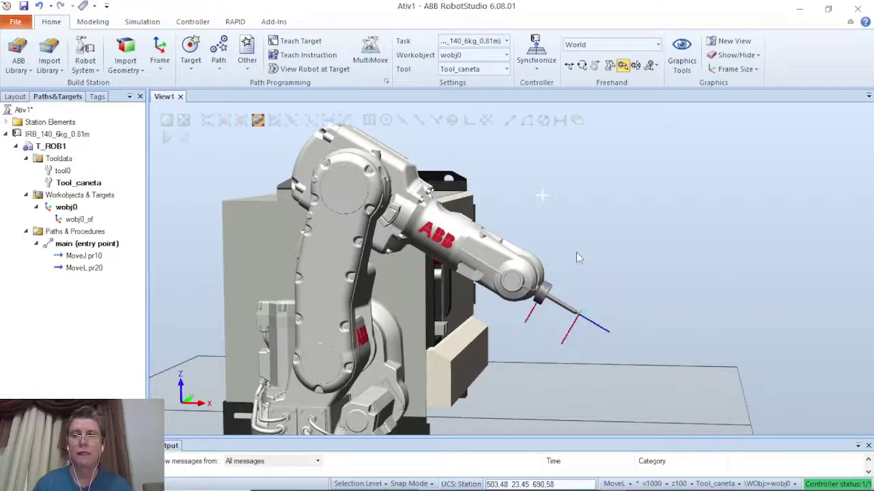
left_click(537, 289)
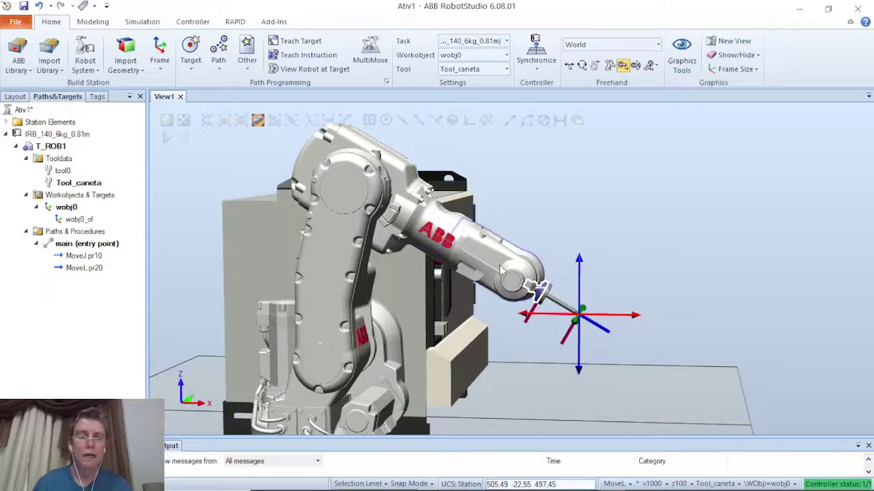
left_click_drag(563, 315, 548, 316)
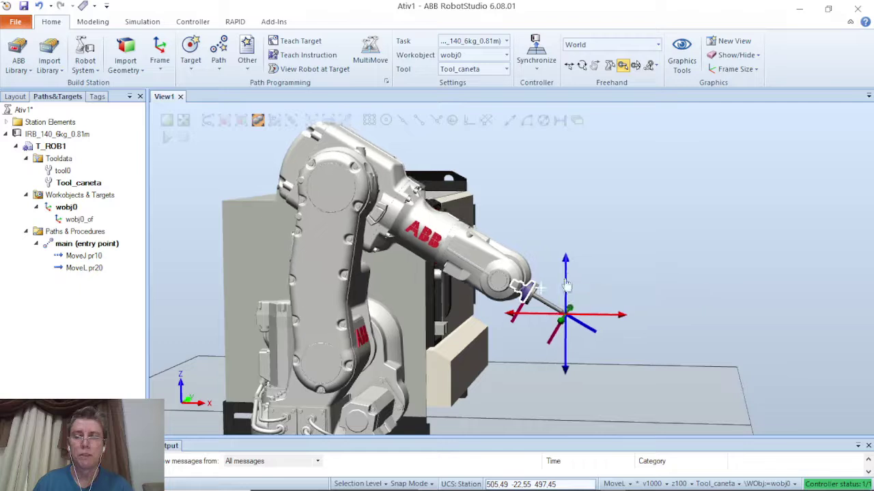
left_click_drag(567, 280, 577, 224)
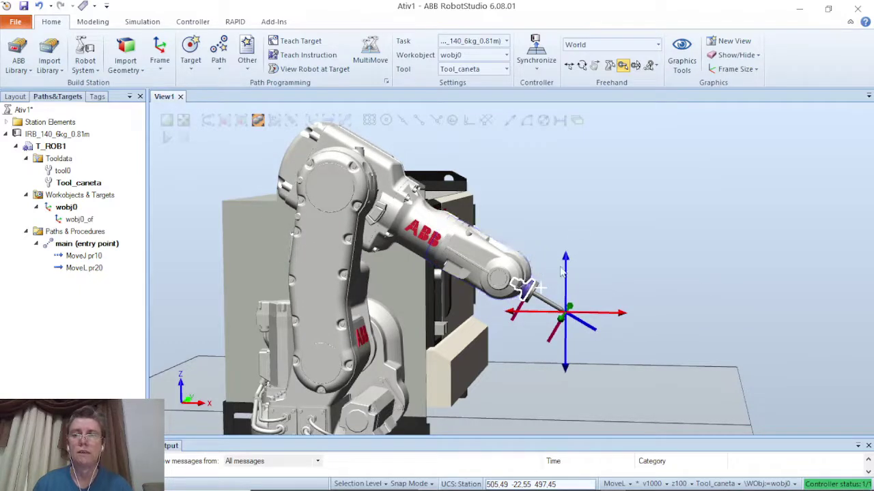
Reorient the pen tool about its tip around the World Y axis so that it points more steeply downward.
left_click(636, 66)
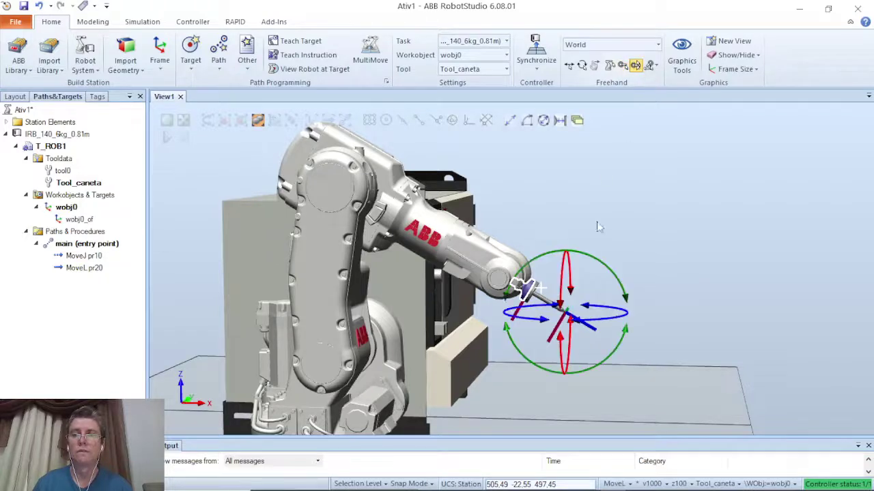
left_click(593, 299)
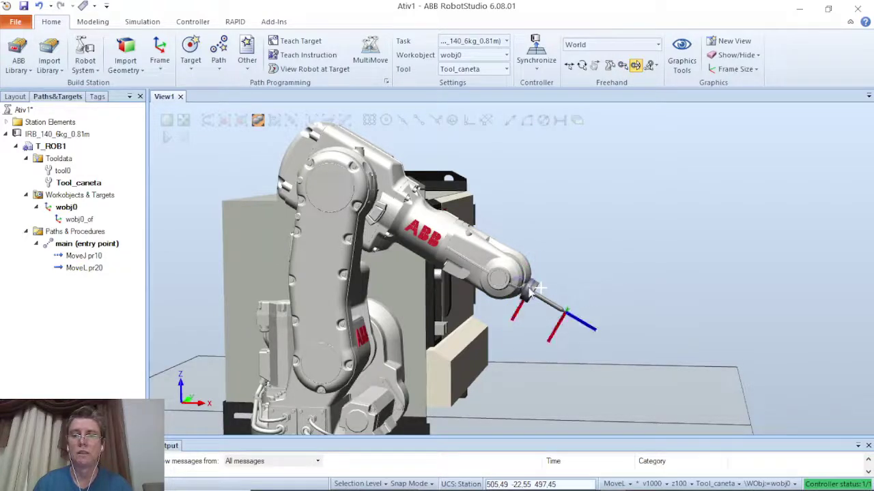
left_click(561, 309)
mouse_move(617, 308)
left_mouse_down()
mouse_move(618, 281)
mouse_move(627, 294)
left_mouse_up()
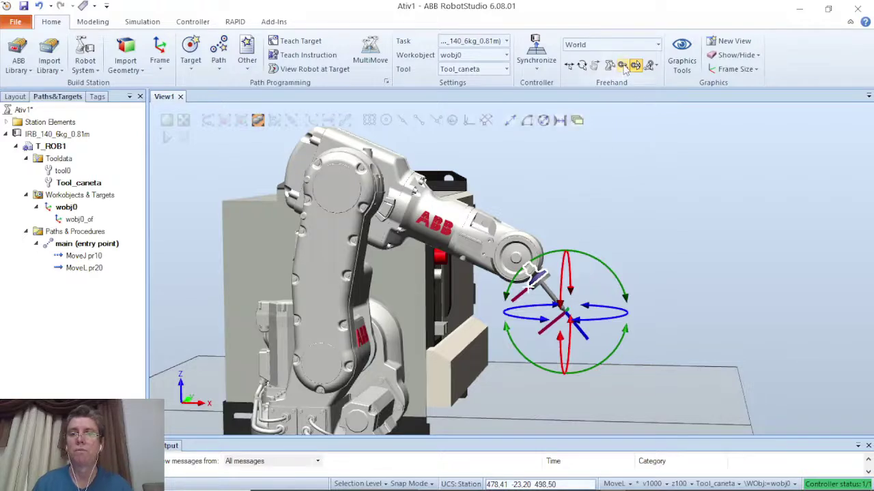
Jog the pen tool linearly up along the Z axis to about z=739 mm, above the controller cabinet's top edge.
left_click(622, 65)
mouse_move(565, 288)
left_mouse_down()
mouse_move(570, 145)
mouse_move(548, 265)
mouse_move(550, 140)
mouse_move(550, 350)
mouse_move(559, 188)
mouse_move(579, 132)
left_mouse_up()
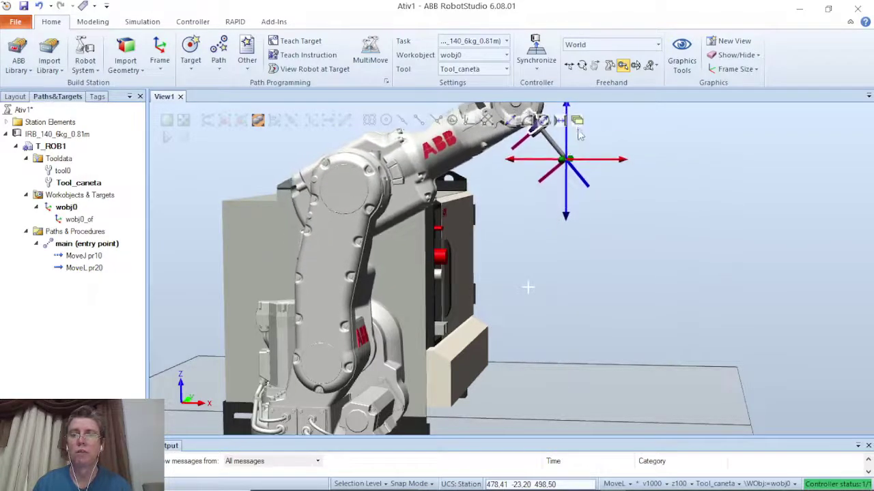
mouse_move(638, 273)
left_mouse_down("ctrl+shift")
mouse_move(558, 288)
mouse_move(609, 265)
left_mouse_up("ctrl+shift")
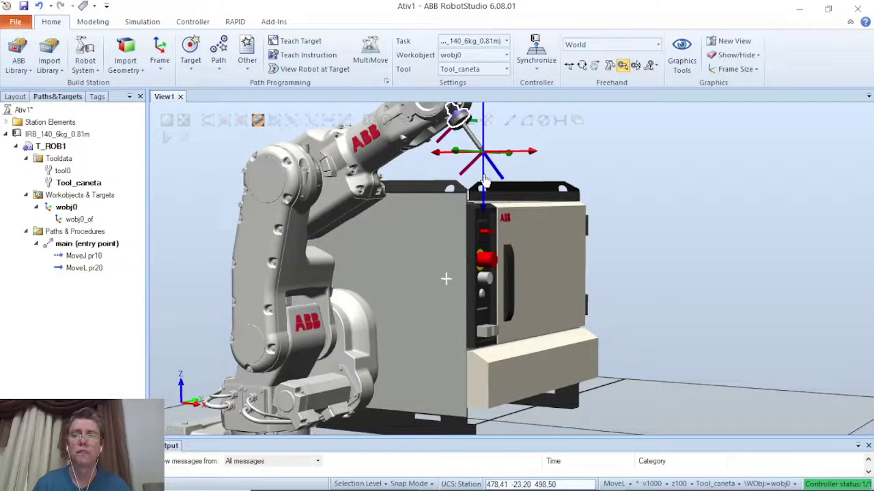
mouse_move(484, 180)
left_mouse_down()
mouse_move(490, 288)
mouse_move(486, 193)
left_mouse_up()
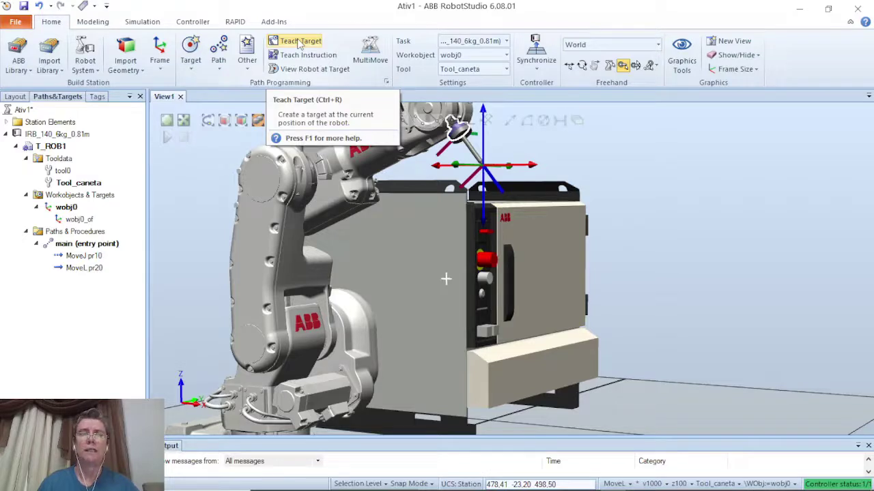
Teach a target at the current robot position, accepting the default wobj0, and rename it pr10.
left_click(298, 42)
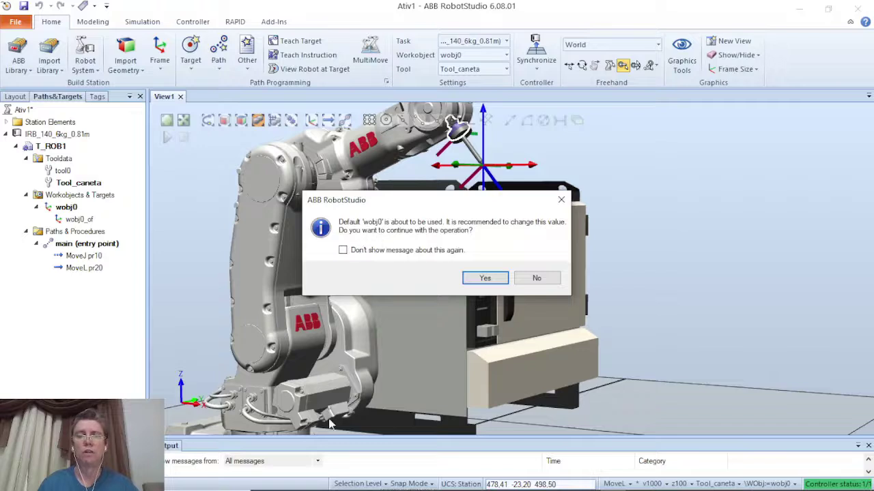
left_click(485, 279)
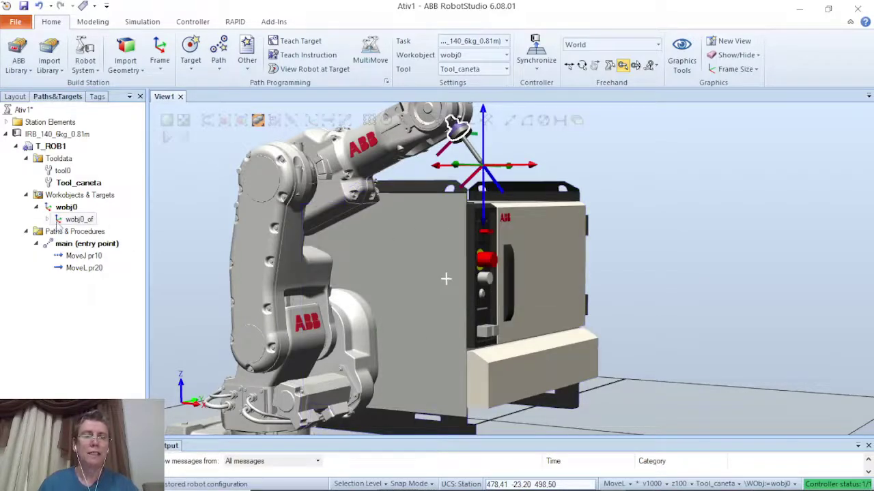
left_click(46, 220)
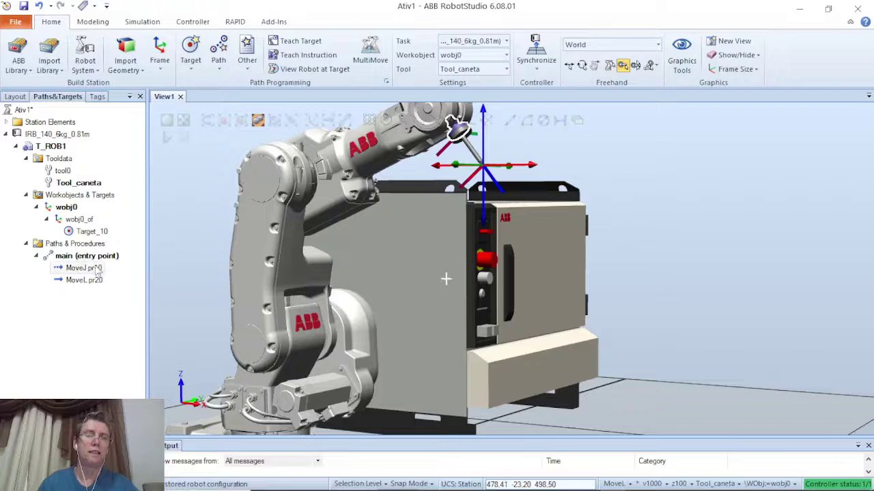
left_click(103, 232)
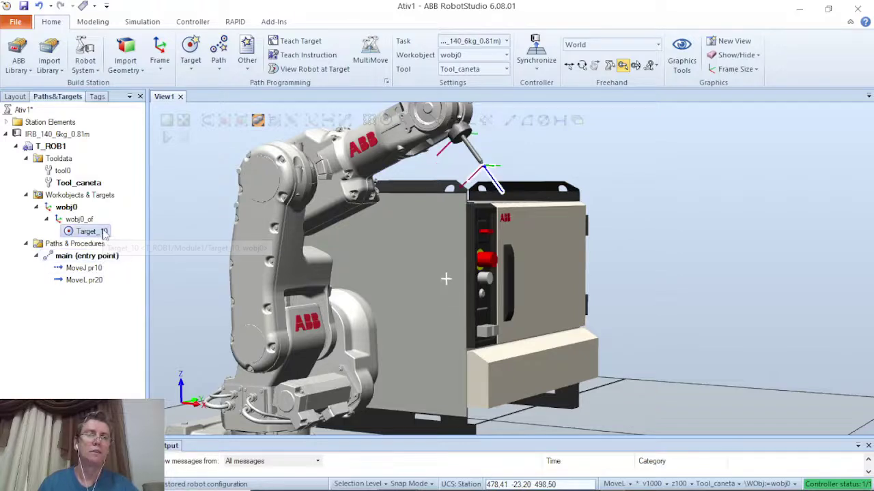
left_click(102, 232)
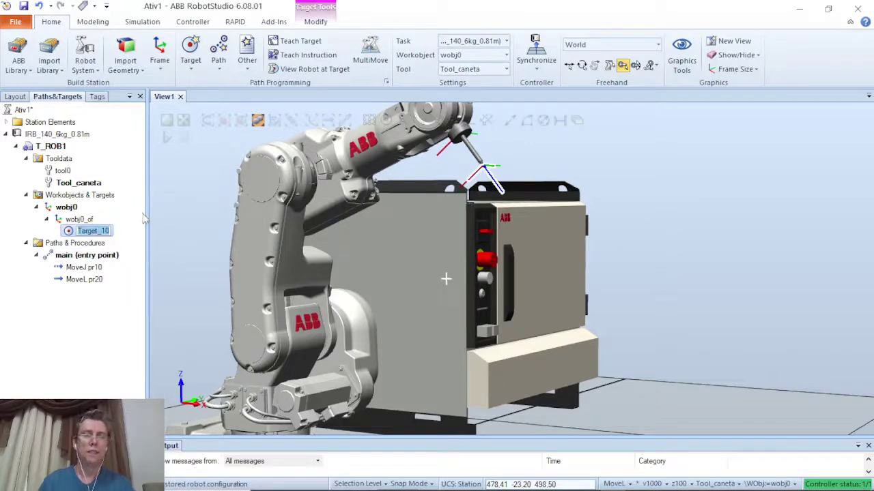
type("pr10")
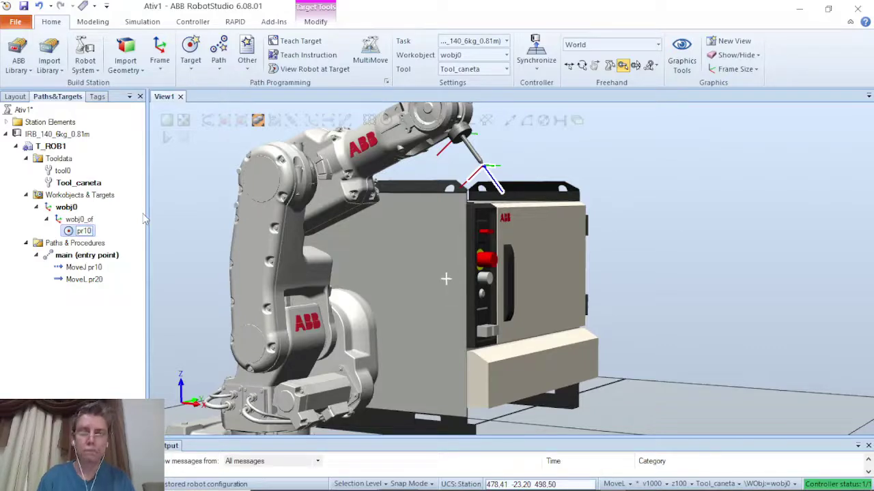
key("Return")
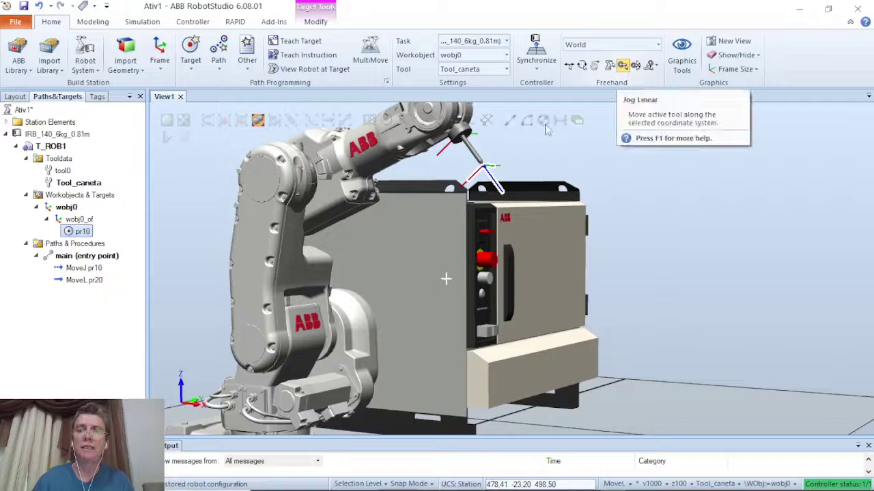
Jog the pen tool straight down along Z to about z=287 mm and teach a target there with the default wobj0.
left_click(622, 65)
left_click_drag(461, 137, 470, 380)
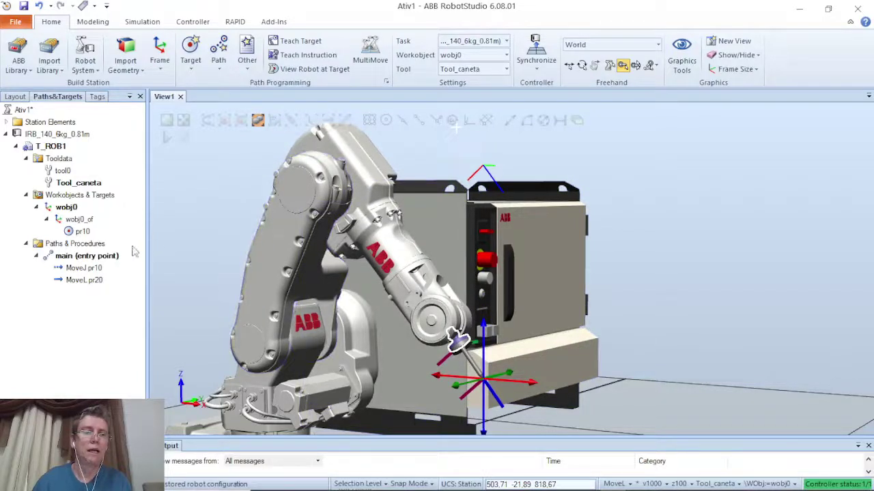
left_click(298, 43)
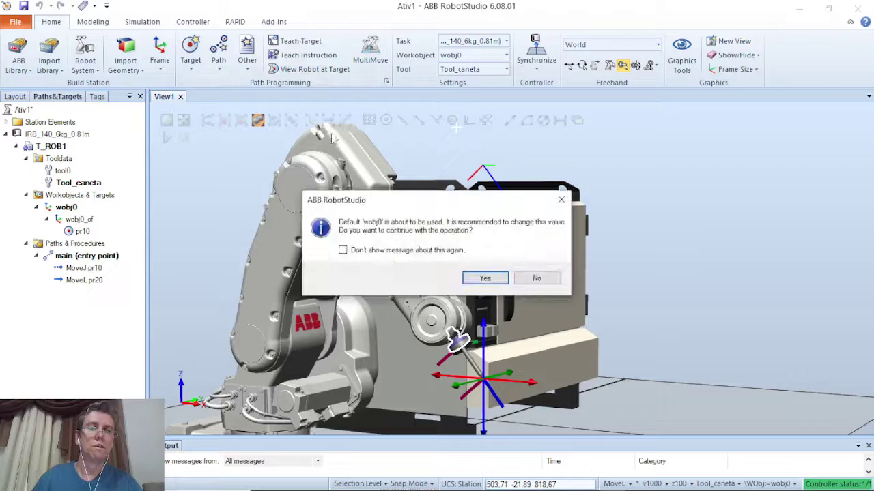
left_click(478, 280)
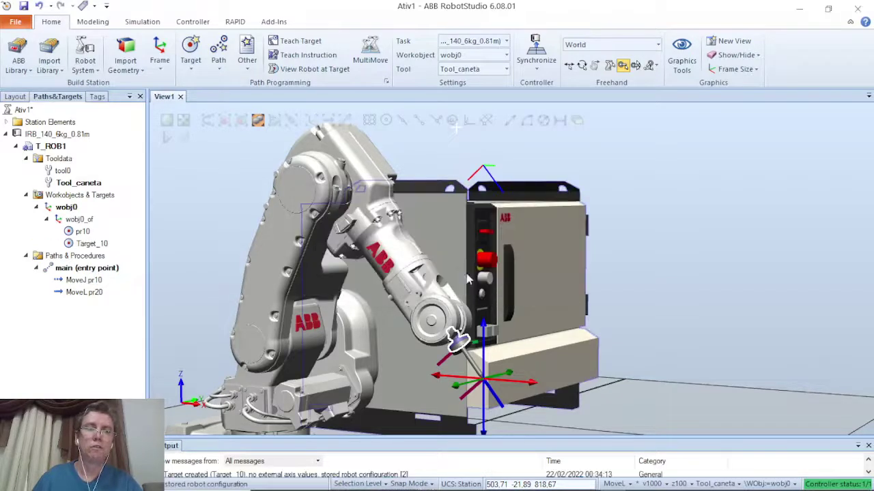
Rename the newly taught lower target as pr20.
left_click(97, 247)
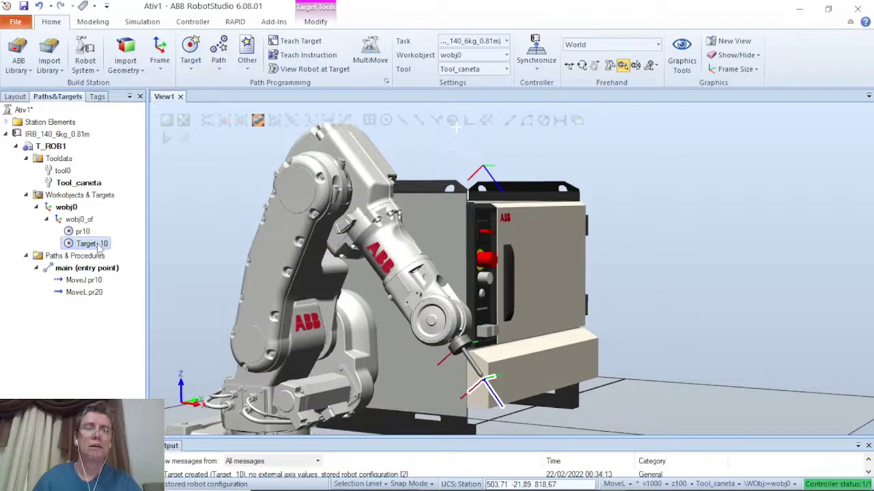
left_click(99, 246)
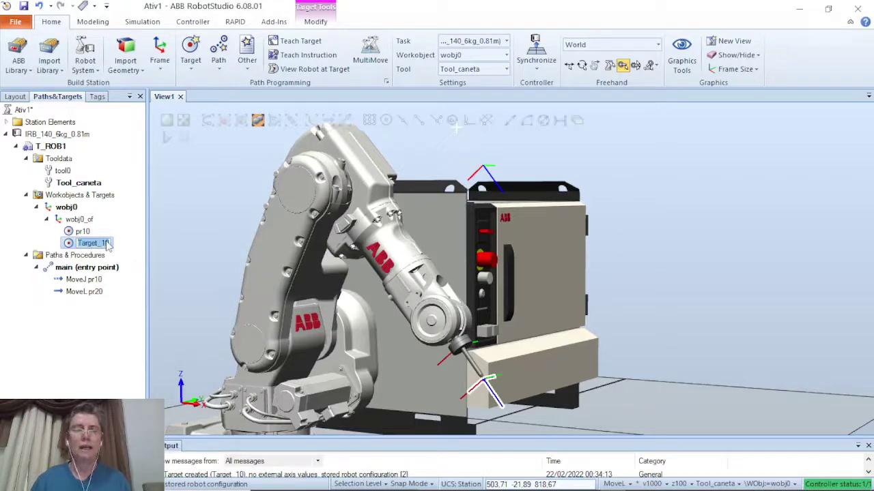
type("pr20")
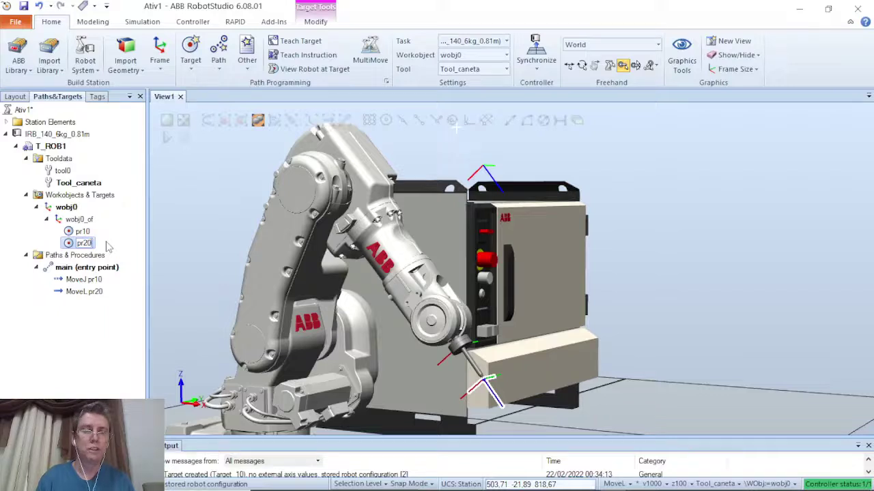
key("Return")
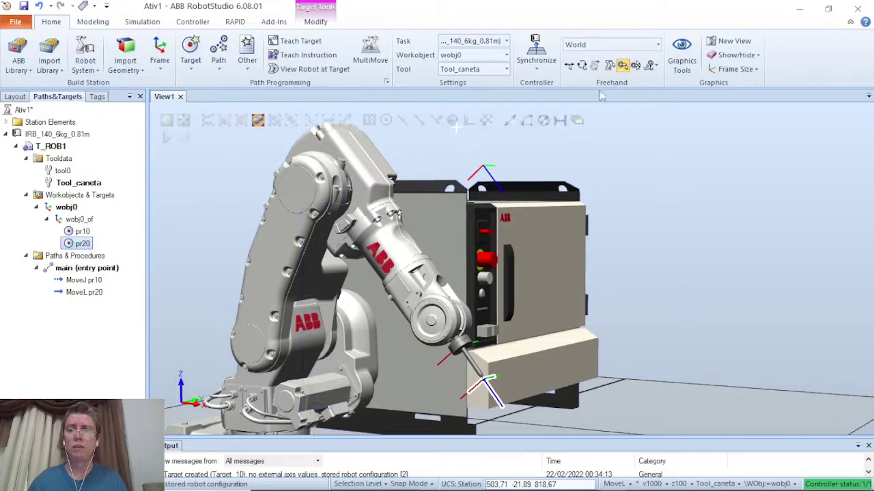
Jog the pen tool up along Z to a height between the two targets and highlight pr10 and pr20 in turn.
left_click(478, 352)
left_click_drag(482, 354, 477, 254)
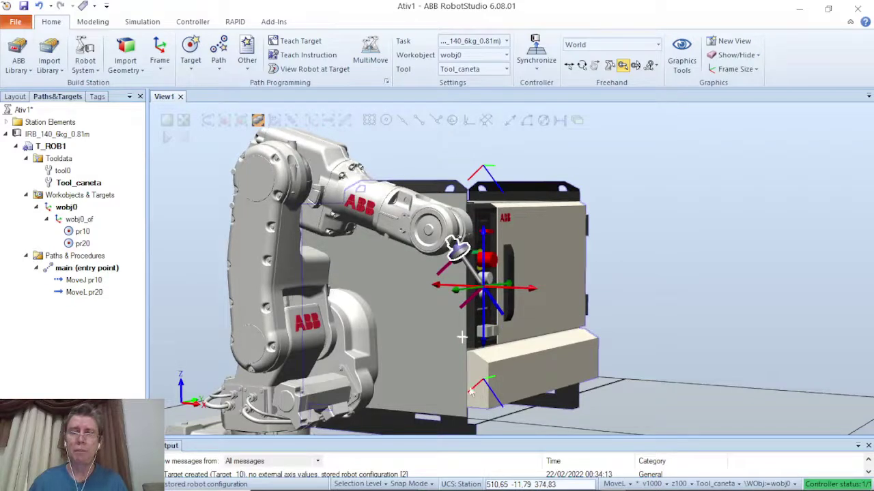
left_click(80, 232)
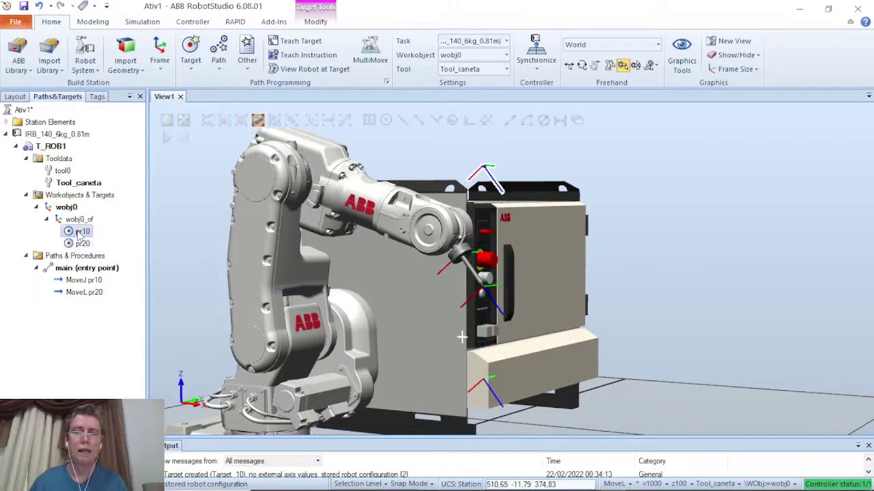
left_click(81, 245)
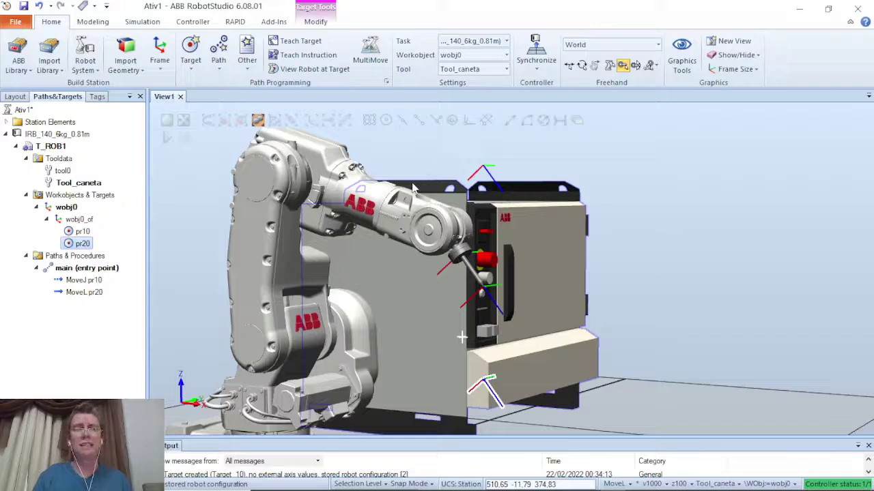
Check the main procedure's RAPID code, then synchronize the station's main path and targets to Module1 and Tool_caneta to CalibData.
left_click(239, 26)
left_click(218, 97)
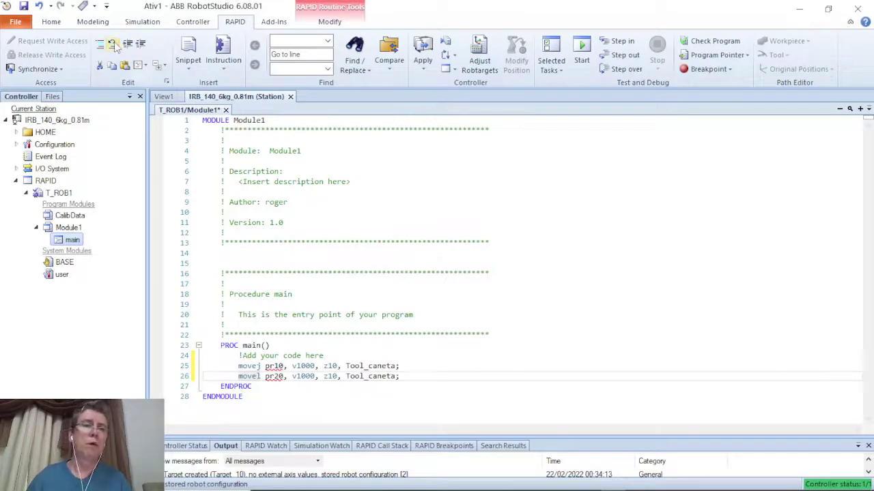
left_click(60, 22)
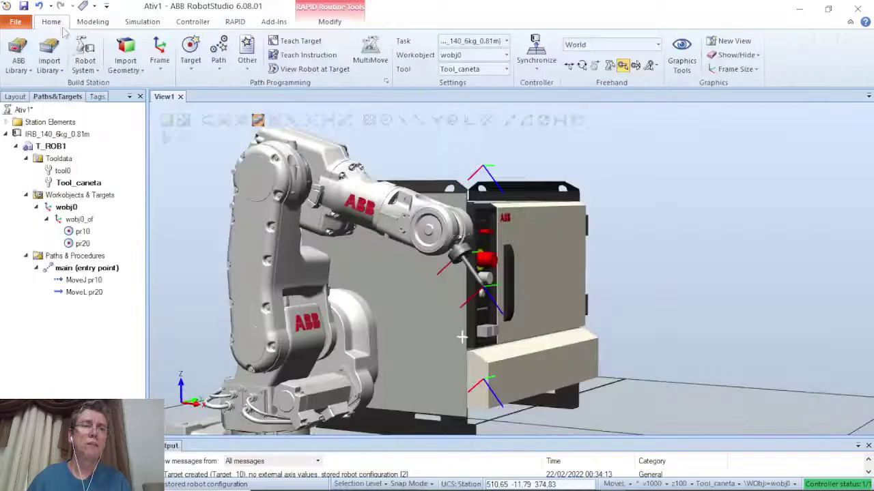
right_click(67, 139)
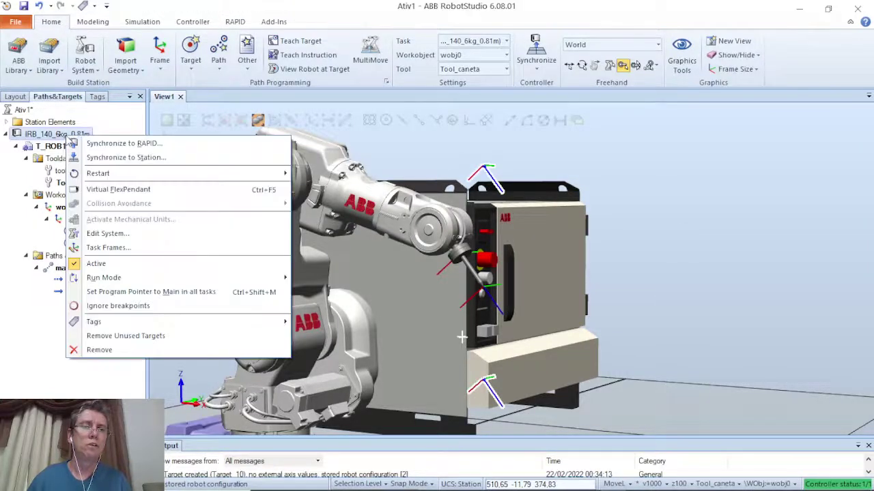
left_click(138, 148)
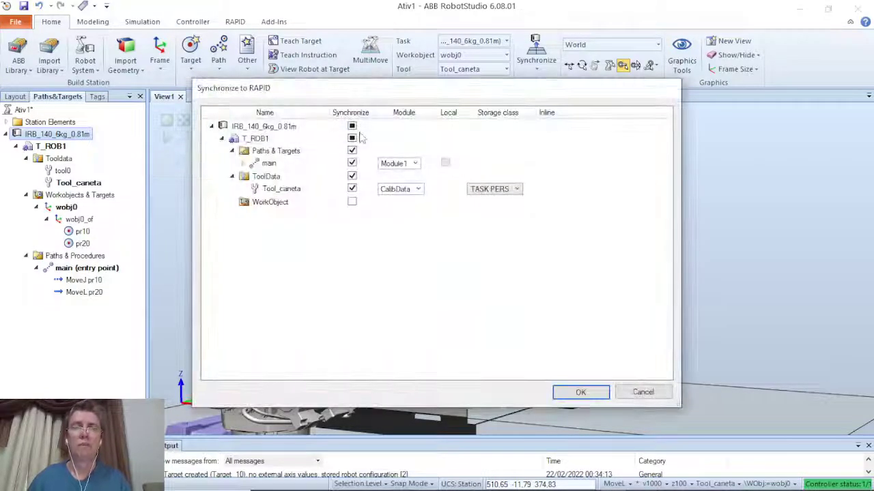
left_click(580, 393)
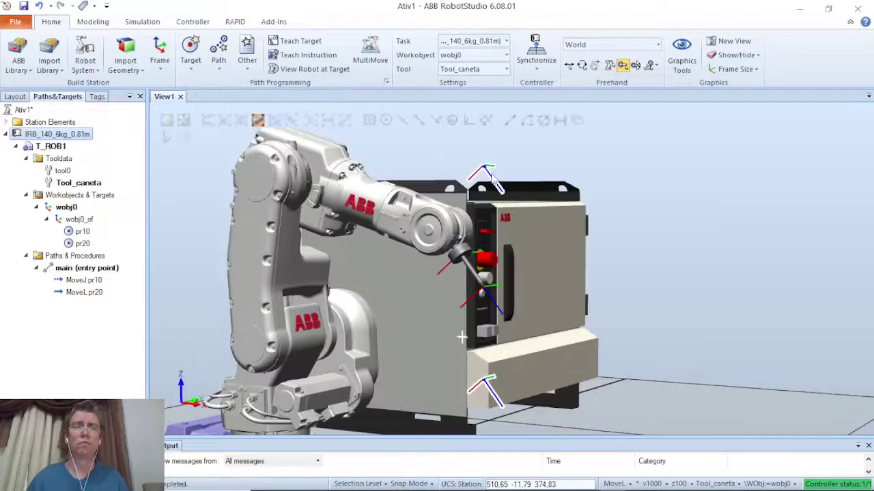
Examine the pr10 and pr20 robtarget declarations in the RAPID code of Module1, starting with the X coordinate of pr10.
left_click(236, 21)
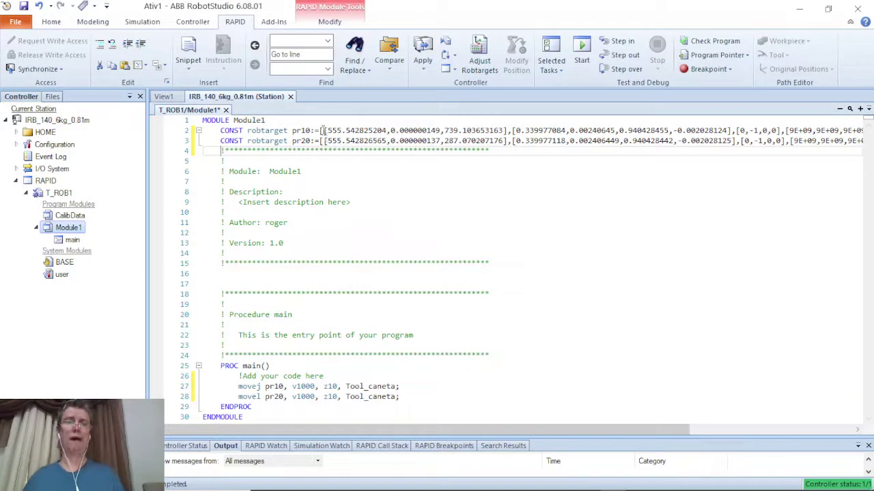
left_click(327, 130)
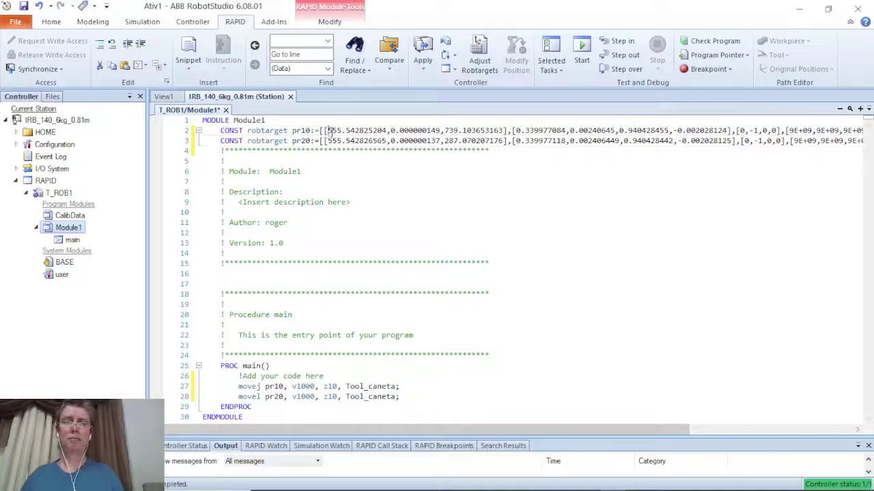
left_click_drag(327, 130, 372, 130)
left_click(372, 130)
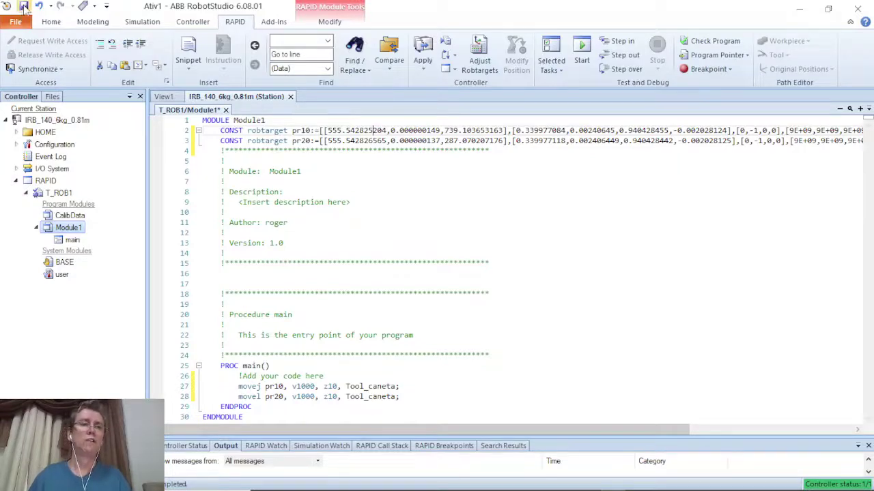
Save the station and simulate the main program, watching the robot move through pr10 and pr20.
left_click(53, 23)
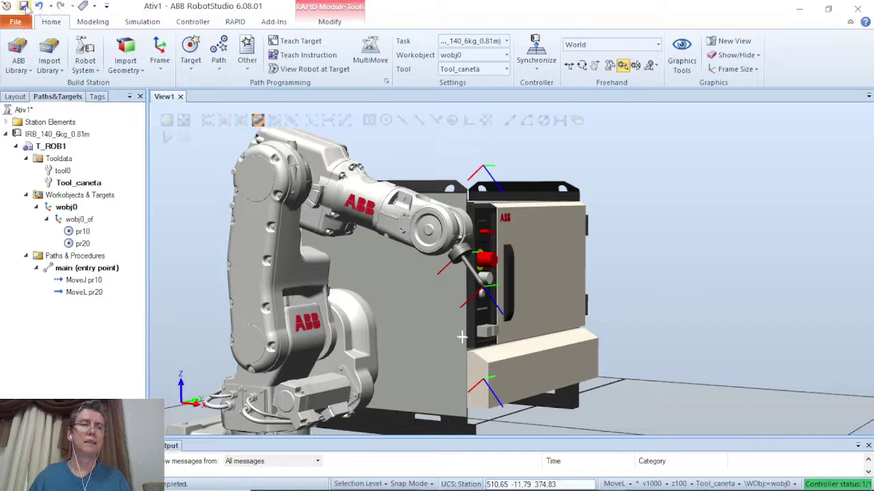
left_click(24, 5)
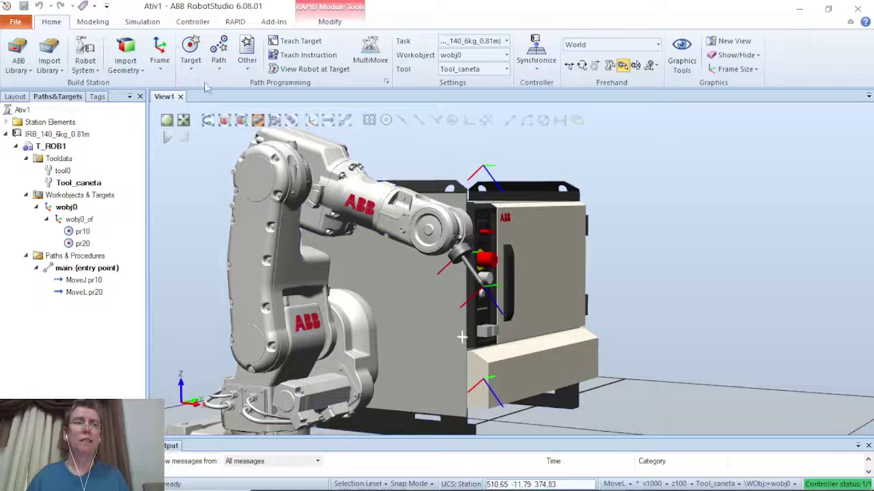
left_click(144, 23)
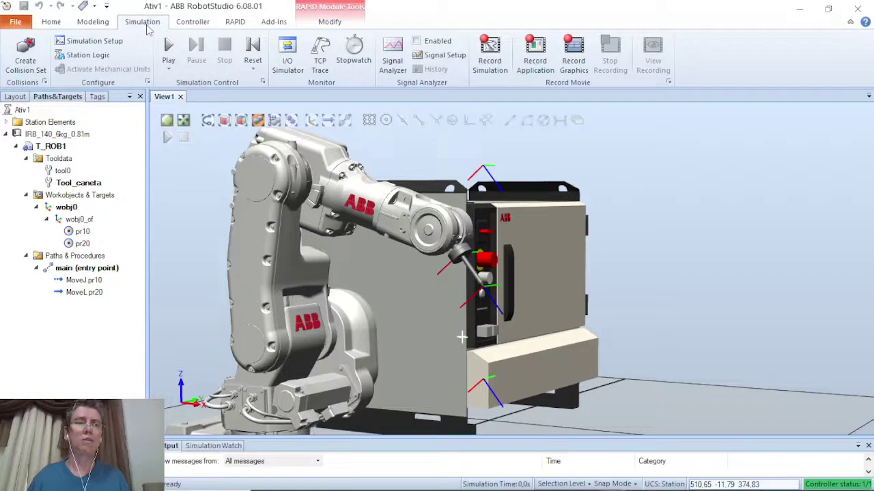
left_click(169, 47)
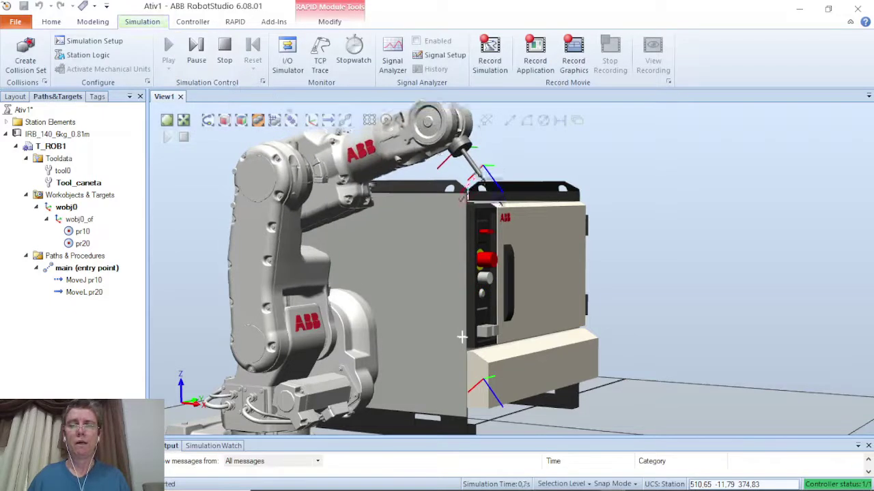
left_click_drag(646, 290, 472, 295, "ctrl+shift")
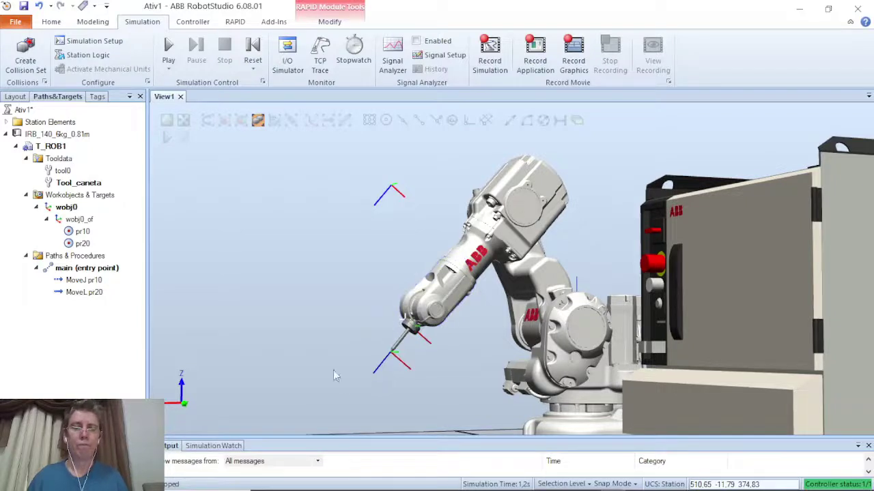
Run the simulation again several times from the robot's current position.
left_click(169, 45)
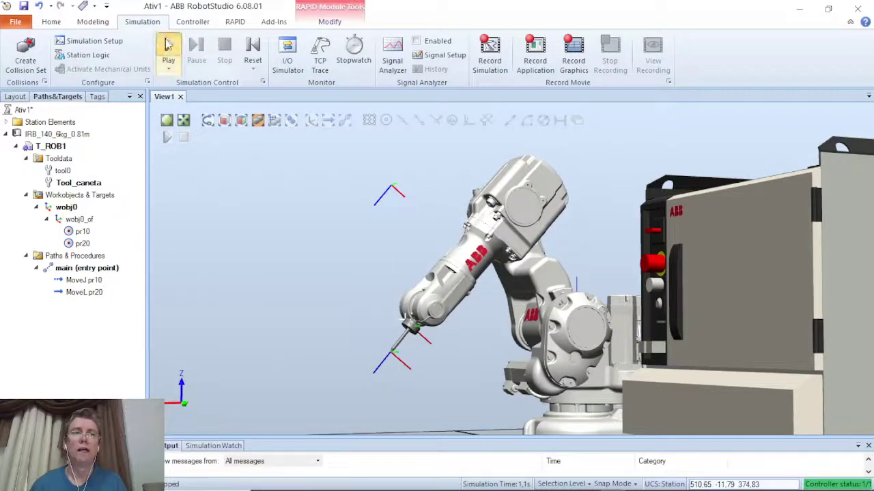
left_click(167, 45)
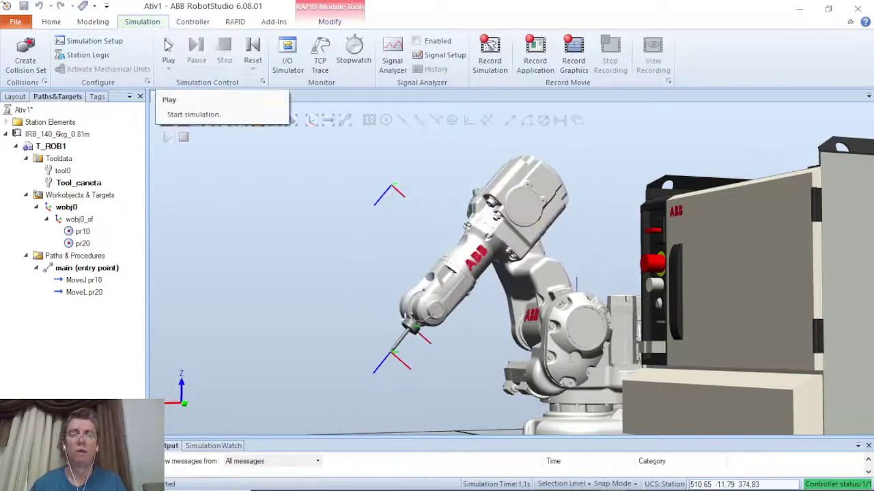
left_click(168, 45)
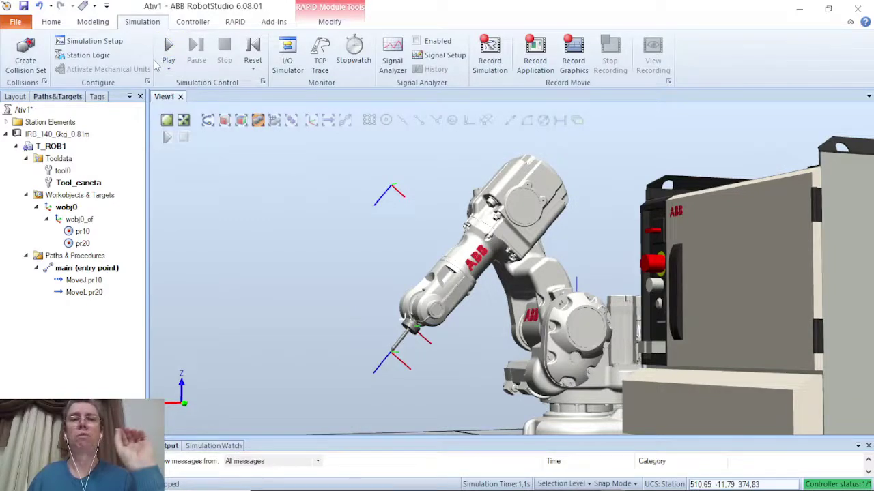
Dismiss the OneDrive deleted-files reminder and start program execution from the RAPID editor.
left_click(238, 22)
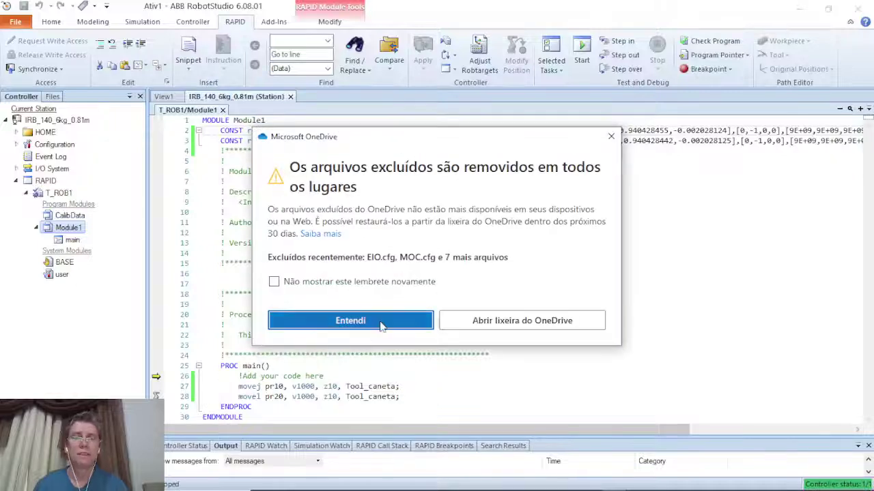
left_click(381, 325)
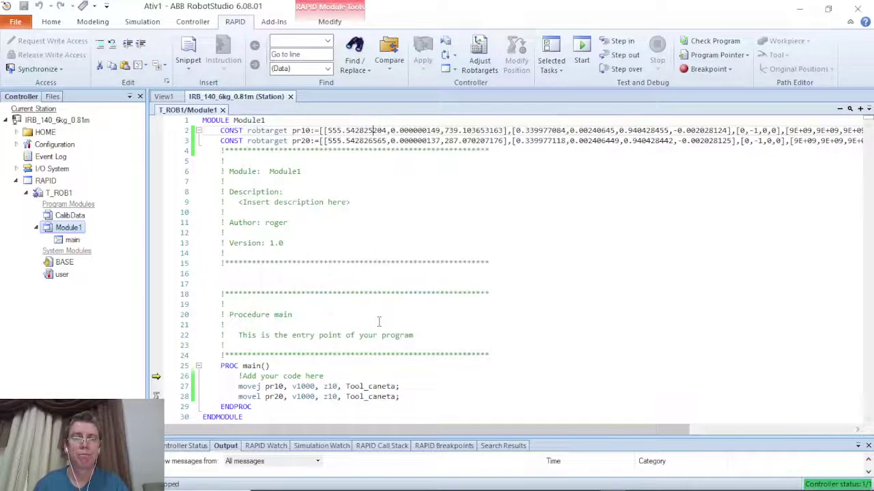
left_click(584, 46)
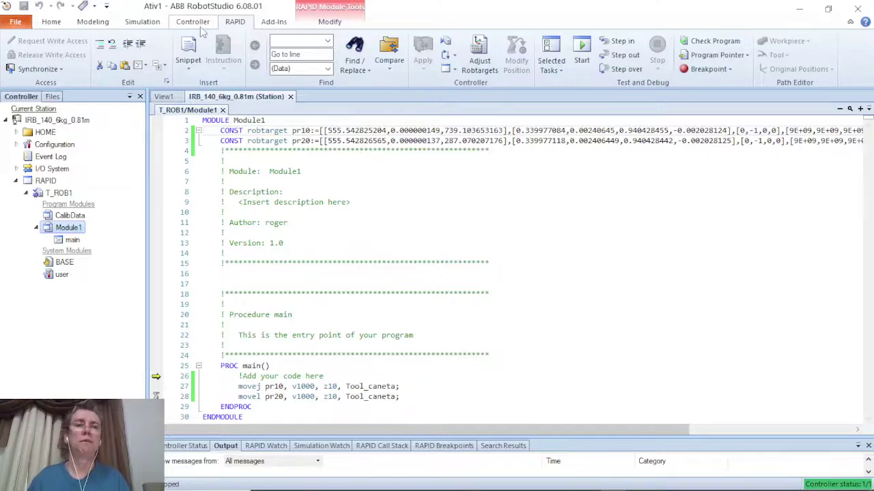
Set the simulation run mode of IRB_140_6kg_0.81m to Continuous and start the simulation.
left_click(144, 22)
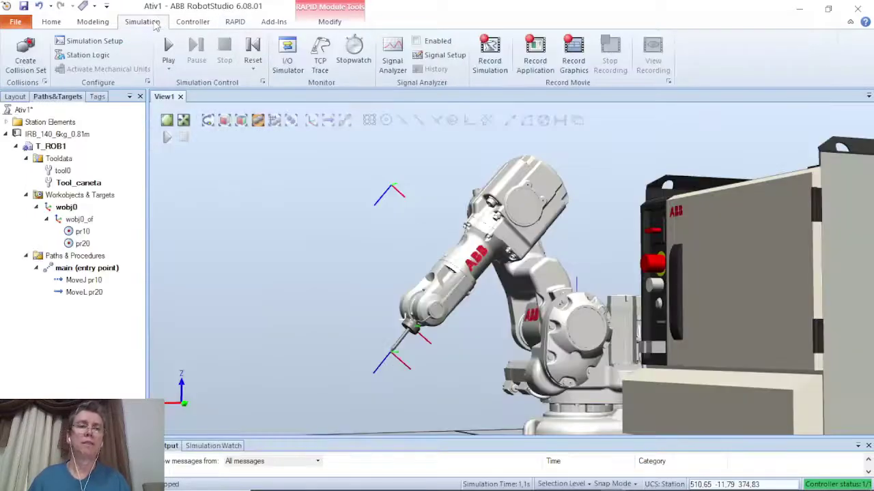
left_click(94, 41)
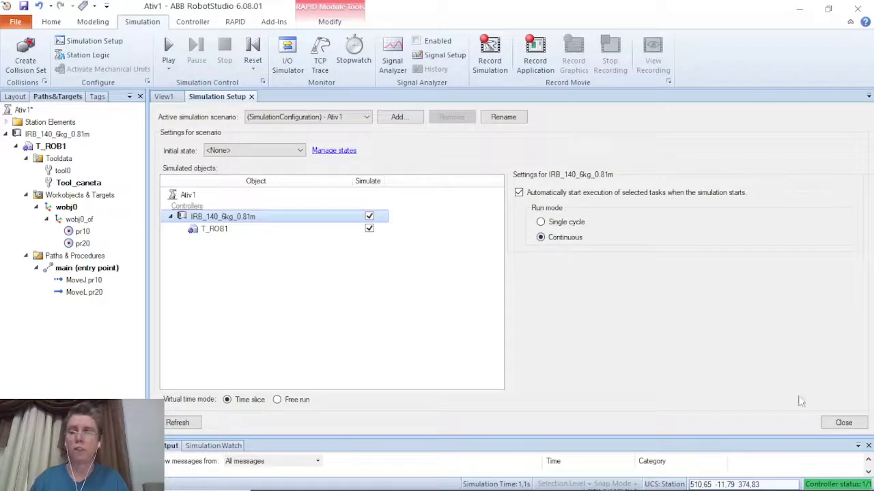
left_click(844, 423)
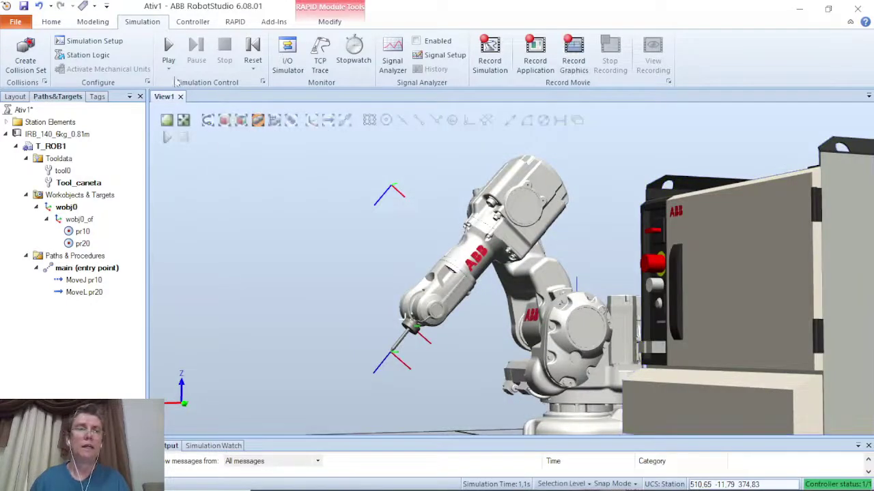
left_click(169, 49)
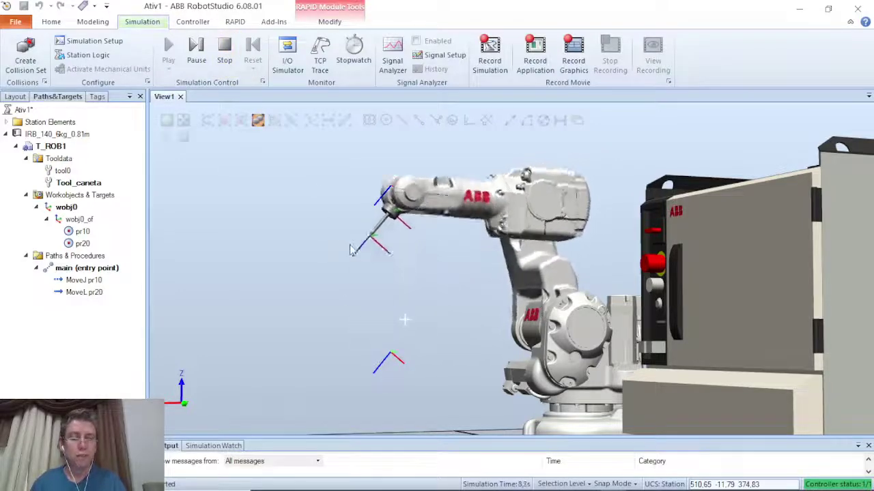
left_click_drag(394, 286, 381, 302, "ctrl+shift")
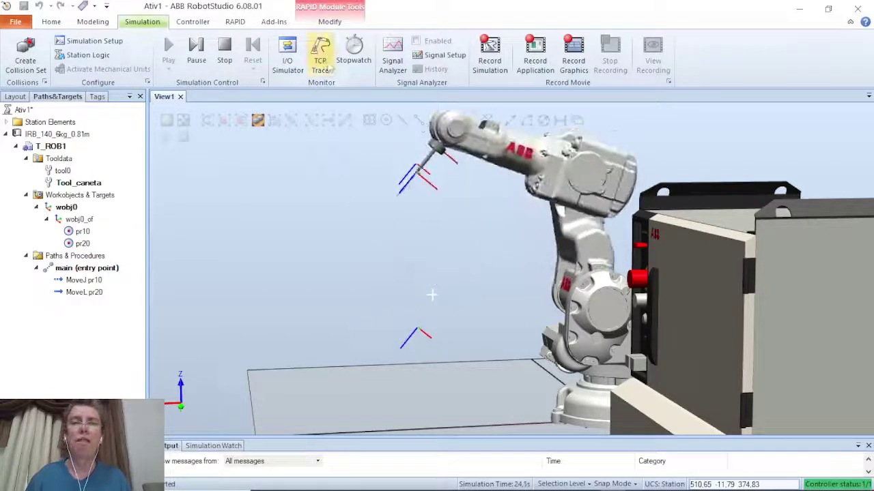
Enable TCP Trace for IRB140_6_81_C_03 and view the pen tool's traced path from both sides.
left_click(321, 62)
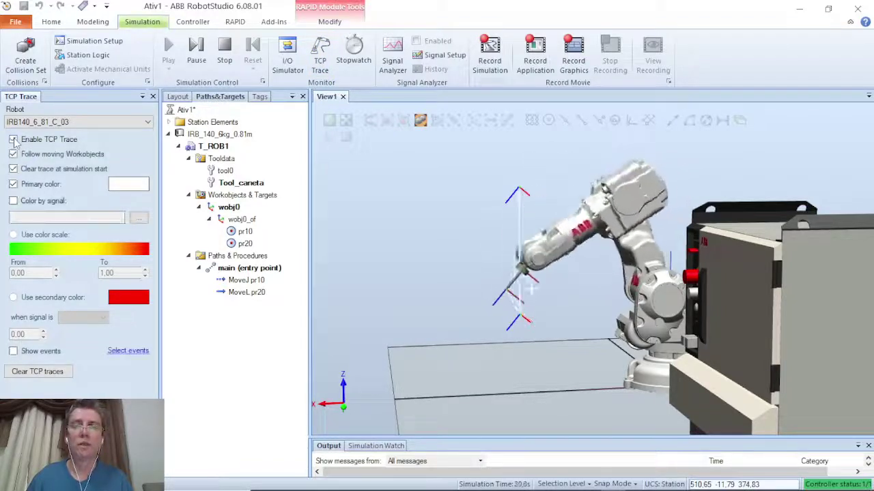
scroll(497, 321, "up", 3)
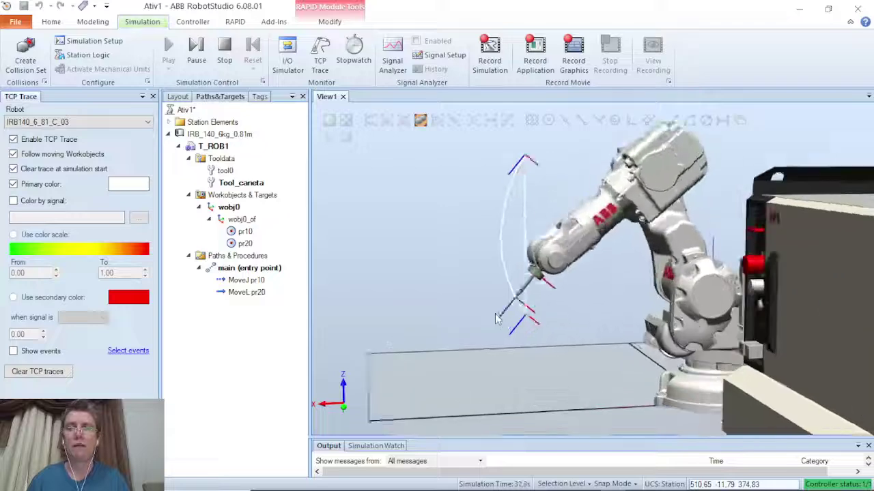
left_click_drag(476, 244, 472, 279, "ctrl")
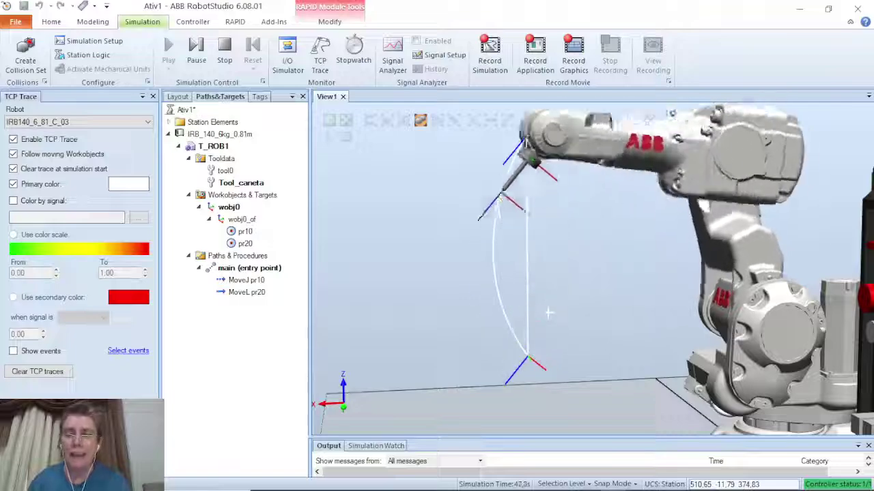
left_click_drag(548, 313, 489, 305, "ctrl+shift")
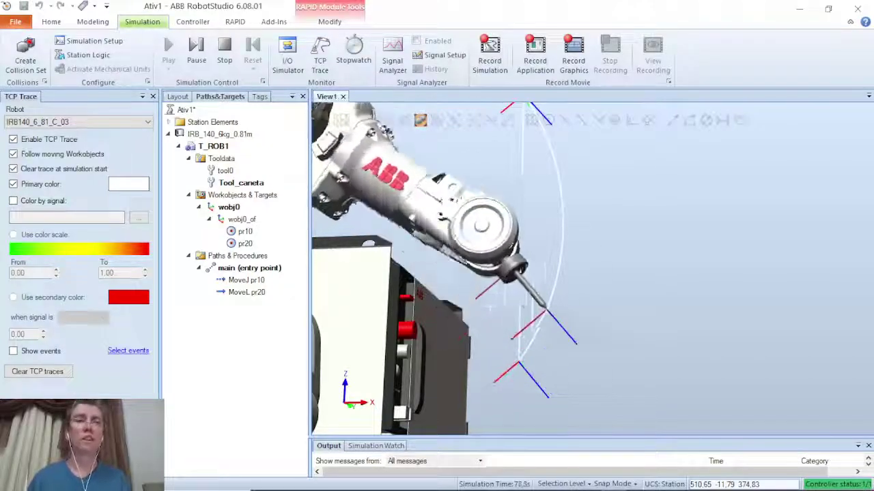
Check the program pointer in Module1 while the simulation runs, and close the TCP Trace settings.
left_click(201, 25)
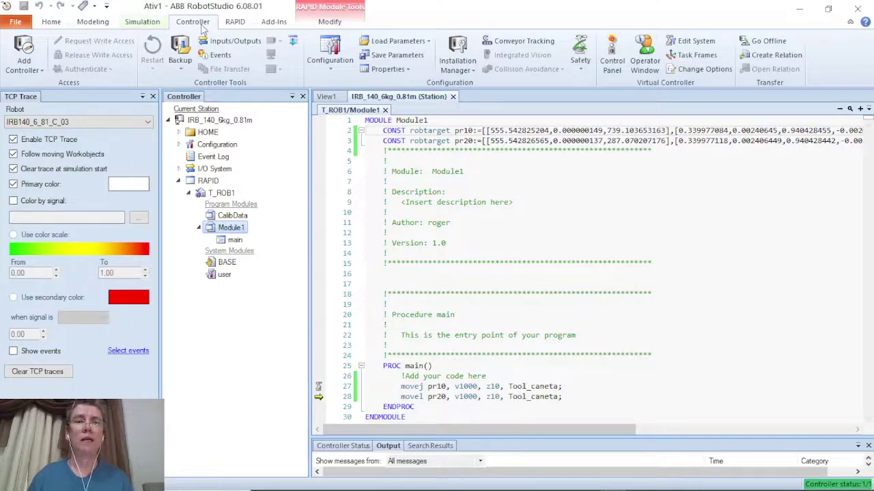
left_click(235, 23)
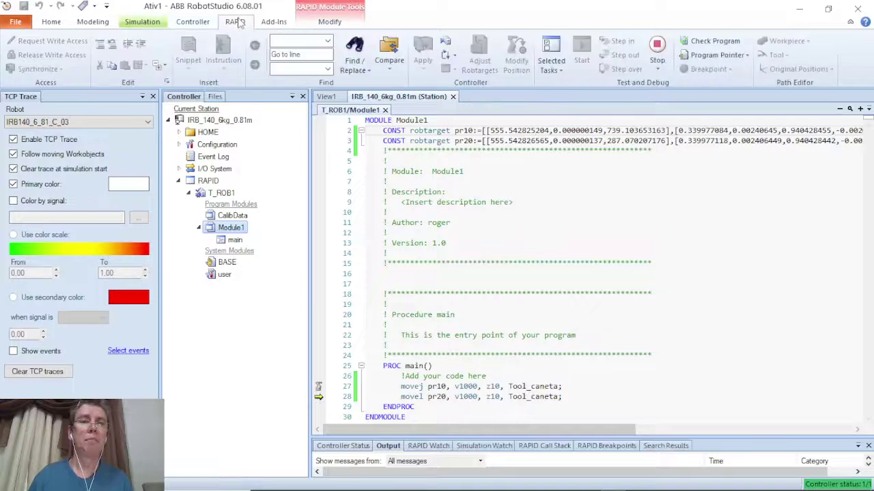
left_click(201, 25)
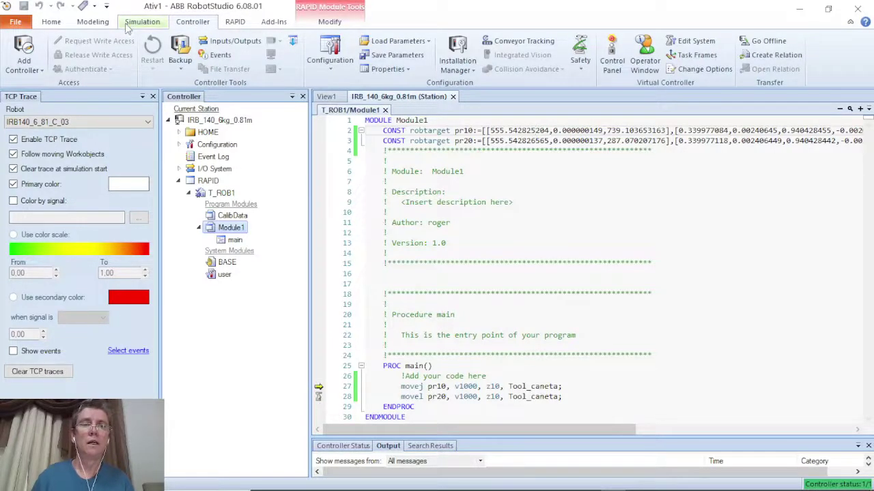
left_click(153, 97)
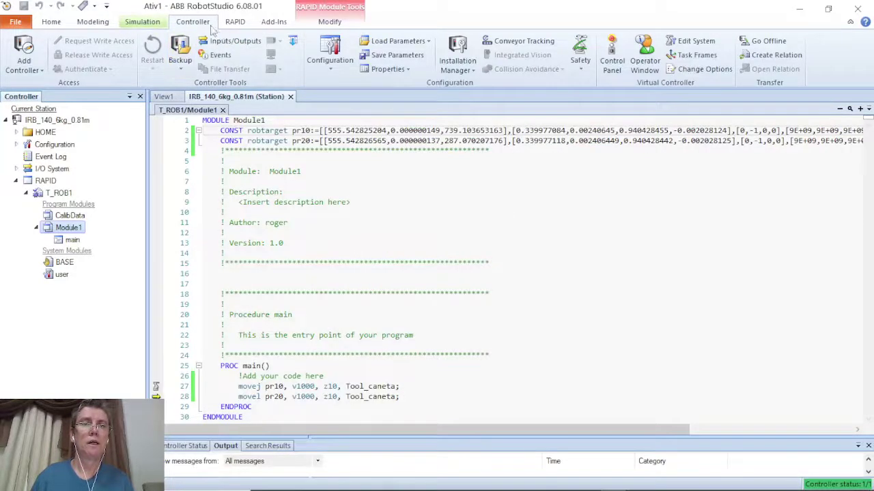
left_click(155, 22)
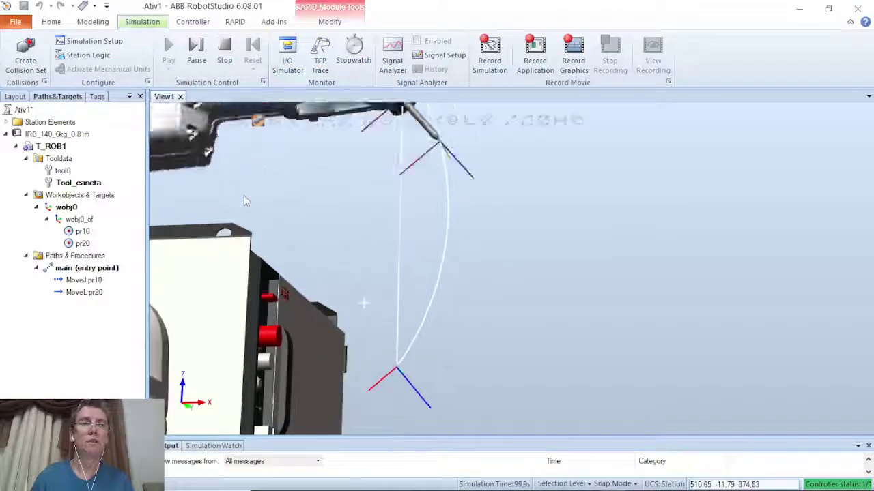
Examine the traced joint and linear paths between pr10 and pr20 from several viewing angles.
scroll(244, 195, "down", 4)
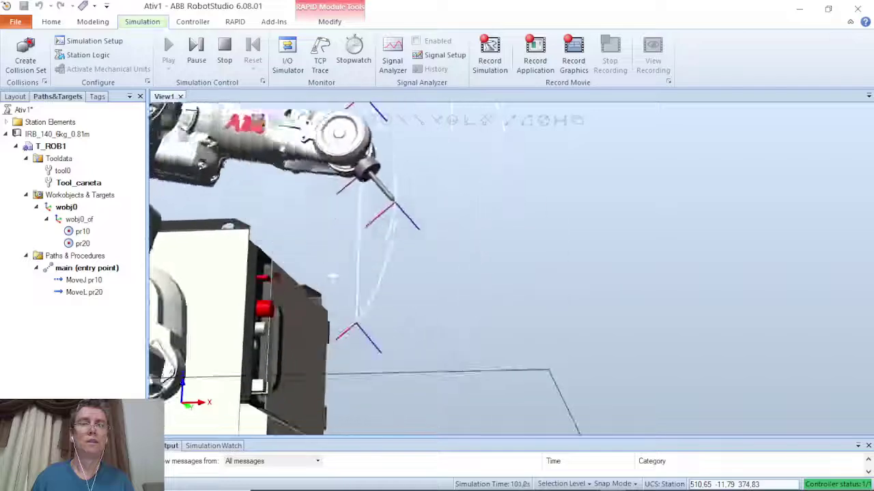
left_click_drag(268, 197, 293, 260, "ctrl")
left_click_drag(550, 195, 363, 239, "ctrl+shift")
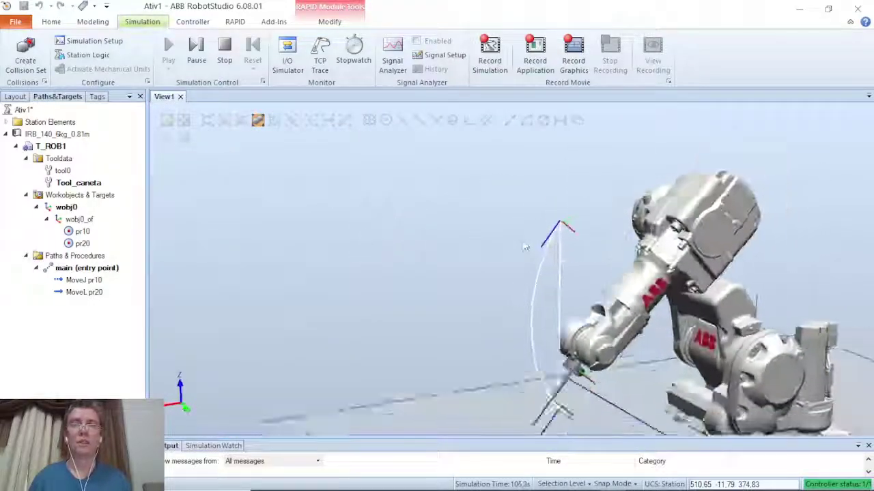
left_click_drag(520, 248, 600, 306, "ctrl+shift")
scroll(600, 307, "up", 3)
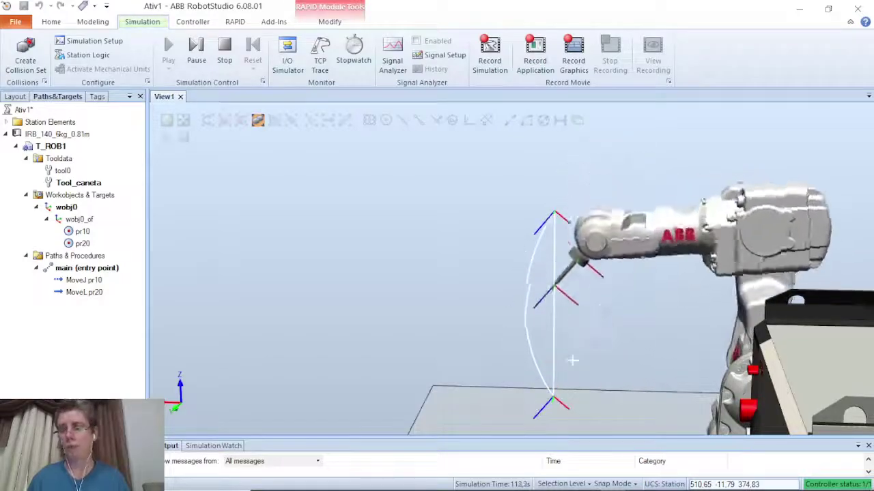
left_click_drag(621, 293, 564, 296, "ctrl+shift")
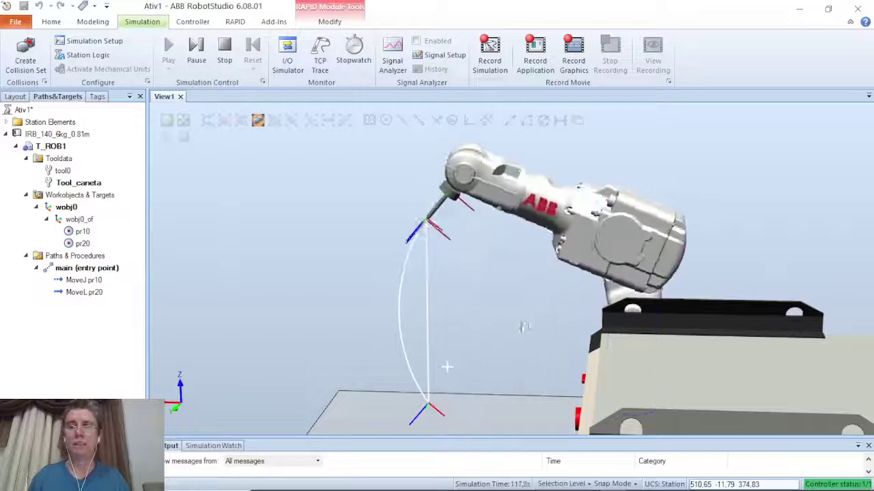
left_click_drag(523, 326, 639, 333, "ctrl")
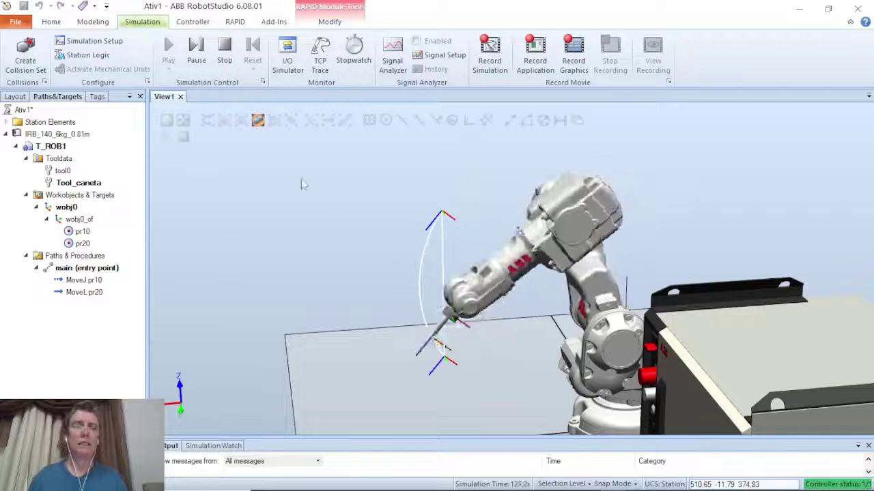
Compare the traced paths with the movej pr10 and movel pr20 instructions in the main procedure.
left_click(234, 21)
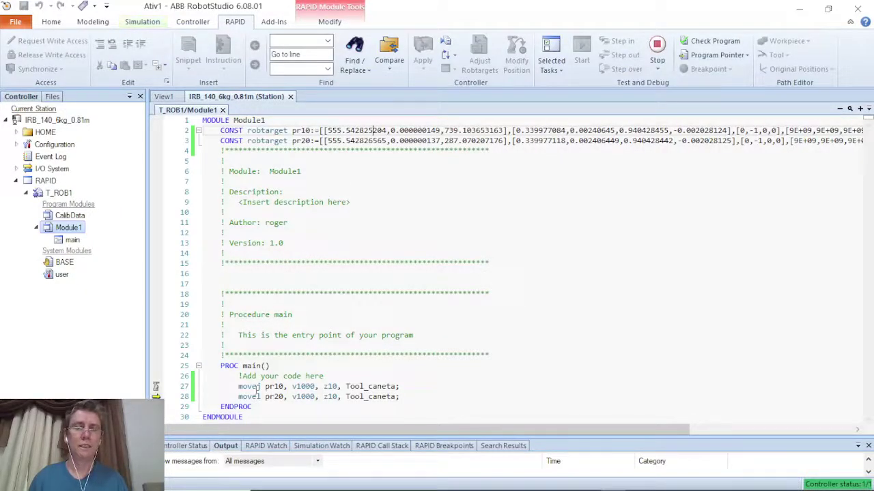
left_click(193, 21)
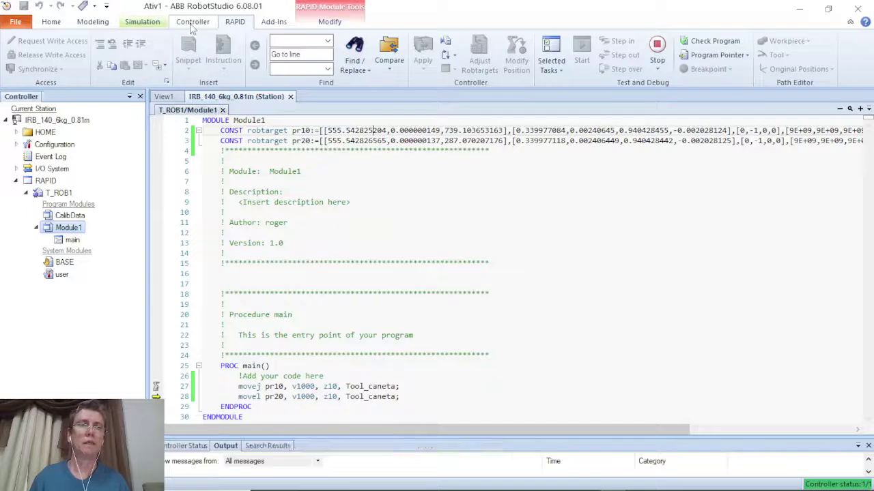
left_click(143, 22)
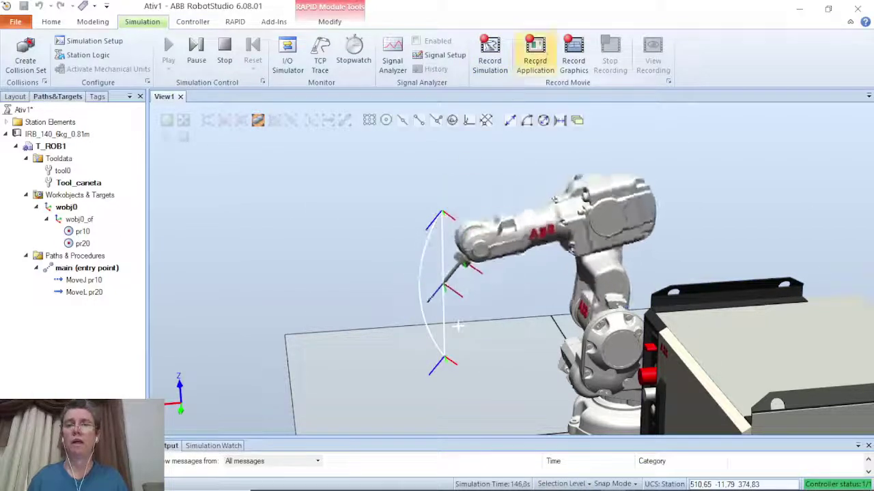
Review the movie recording options and stop the running simulation.
left_click(539, 56)
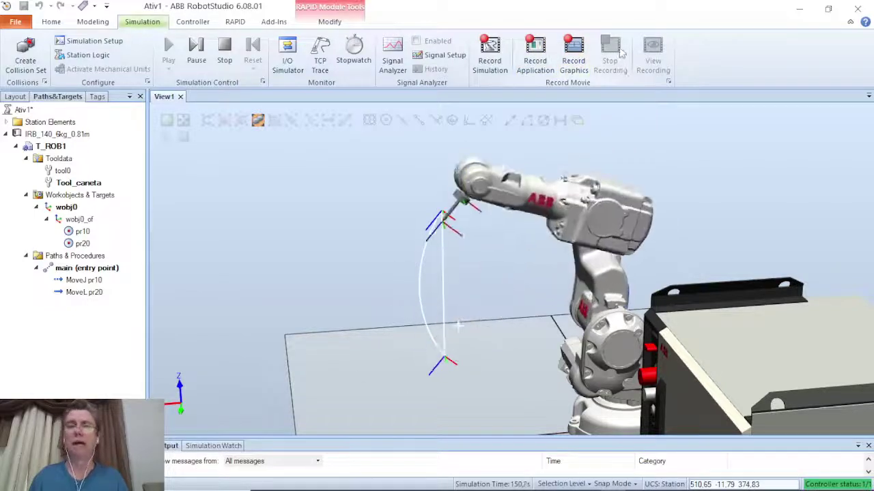
left_click(597, 59)
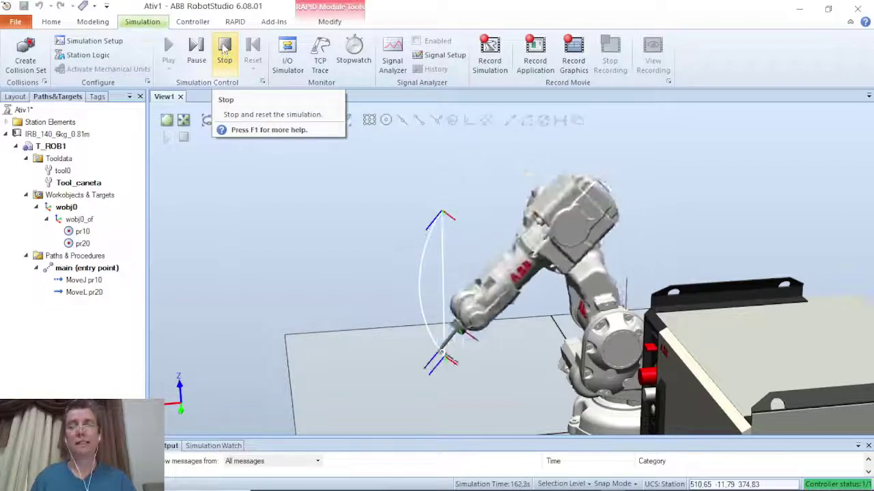
left_click(225, 47)
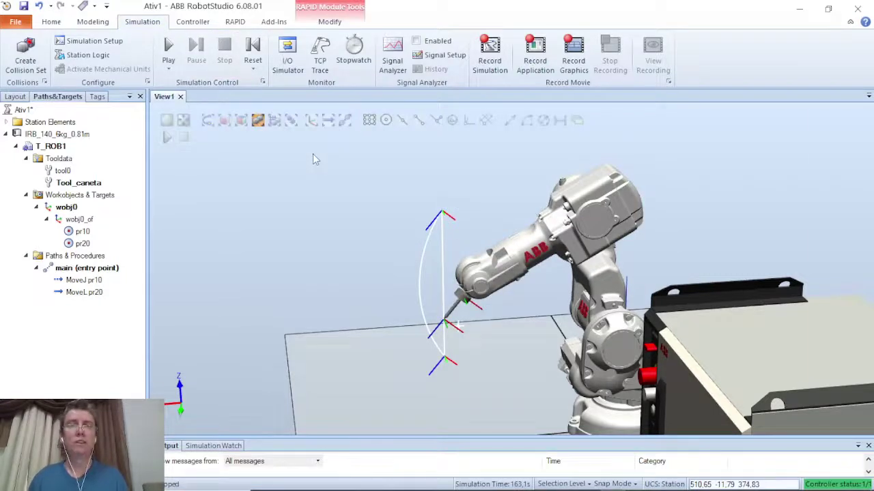
key("alt+Tab")
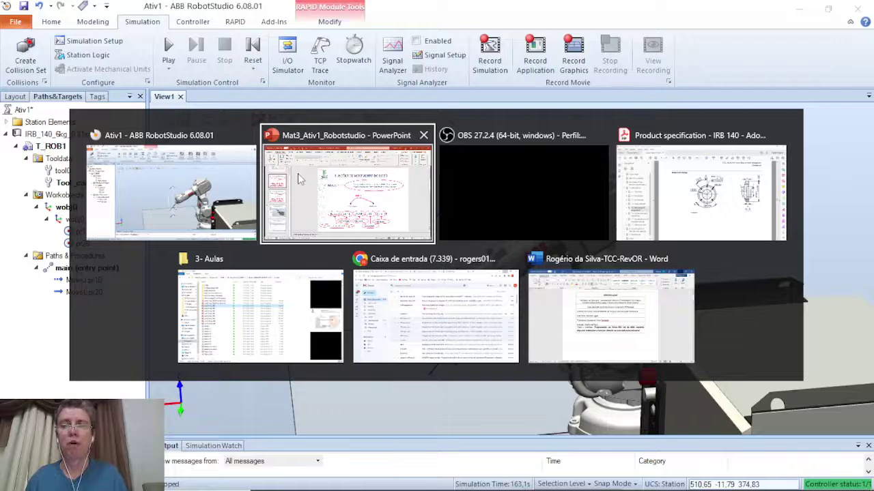
key("alt+Tab")
key("Escape")
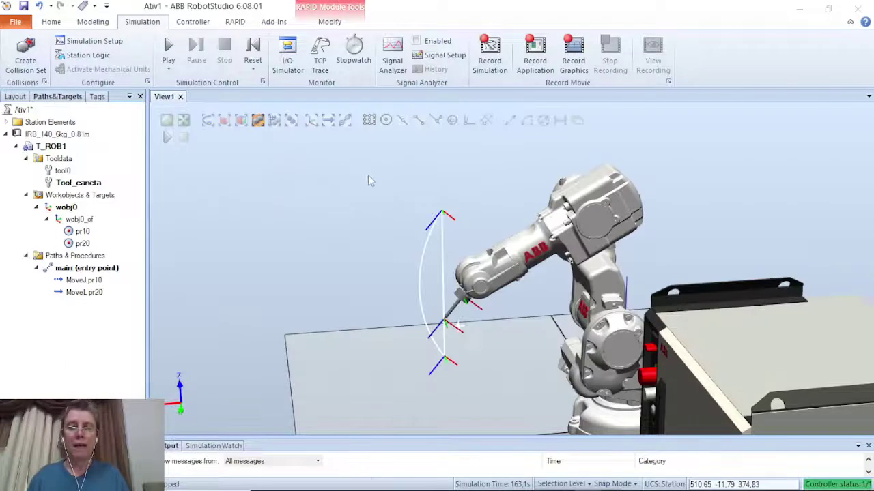